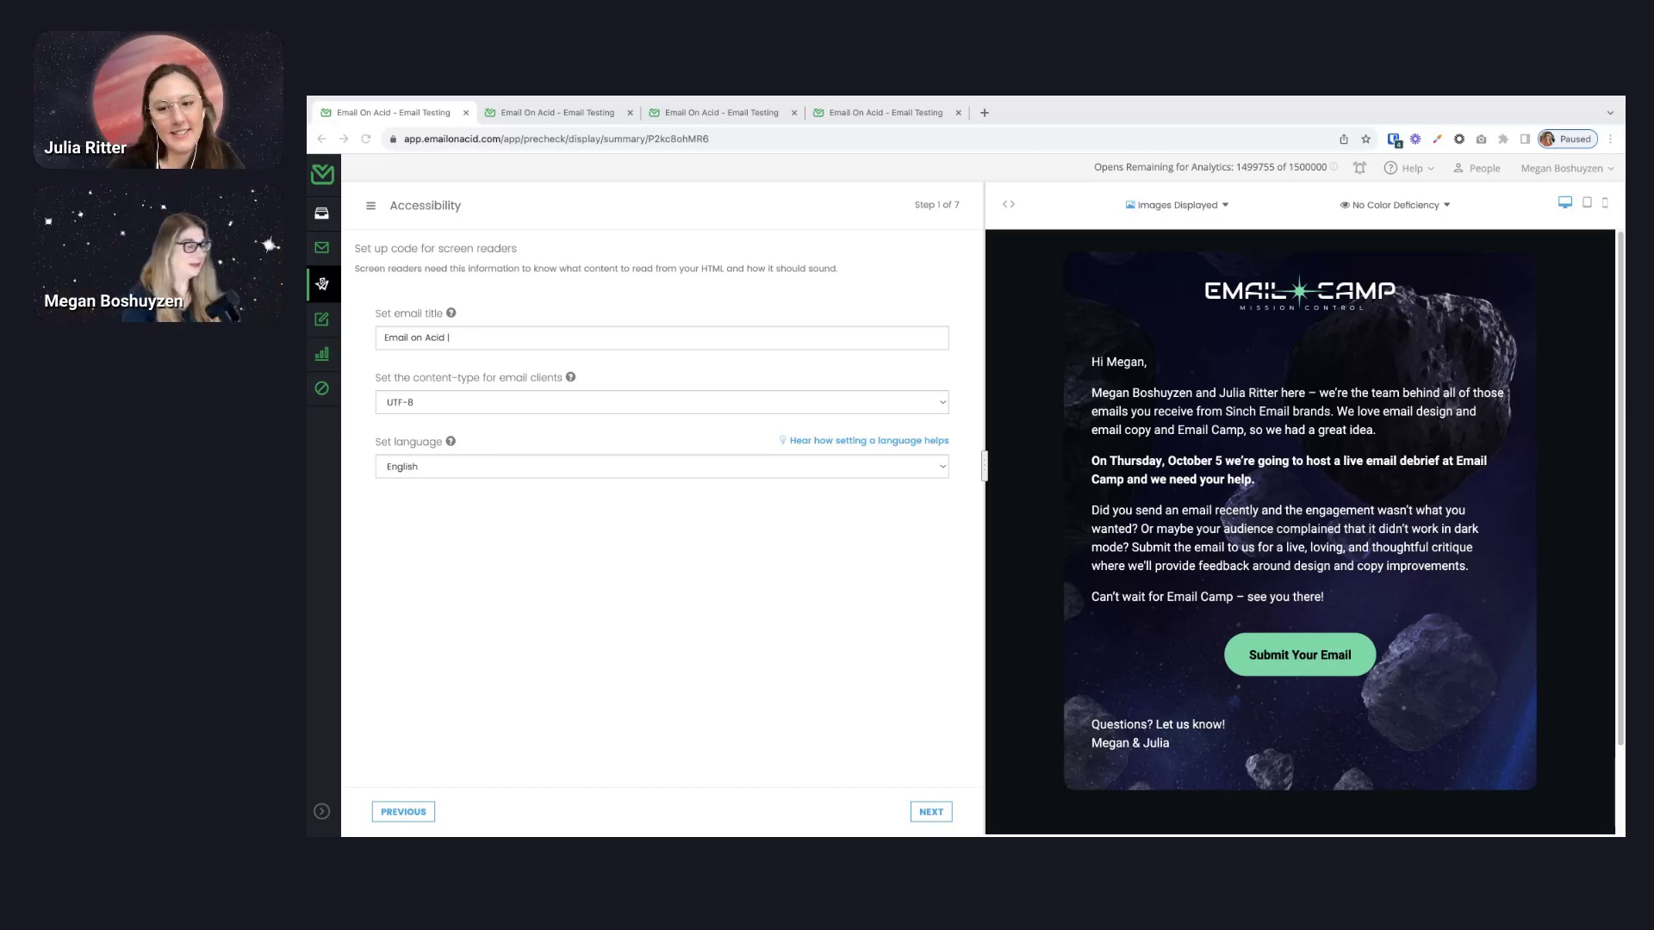
# - Switch to the Guardian Alarm referral email and preview it with Images Blocked, then return to Images Displayed
pyautogui.click(694, 532)
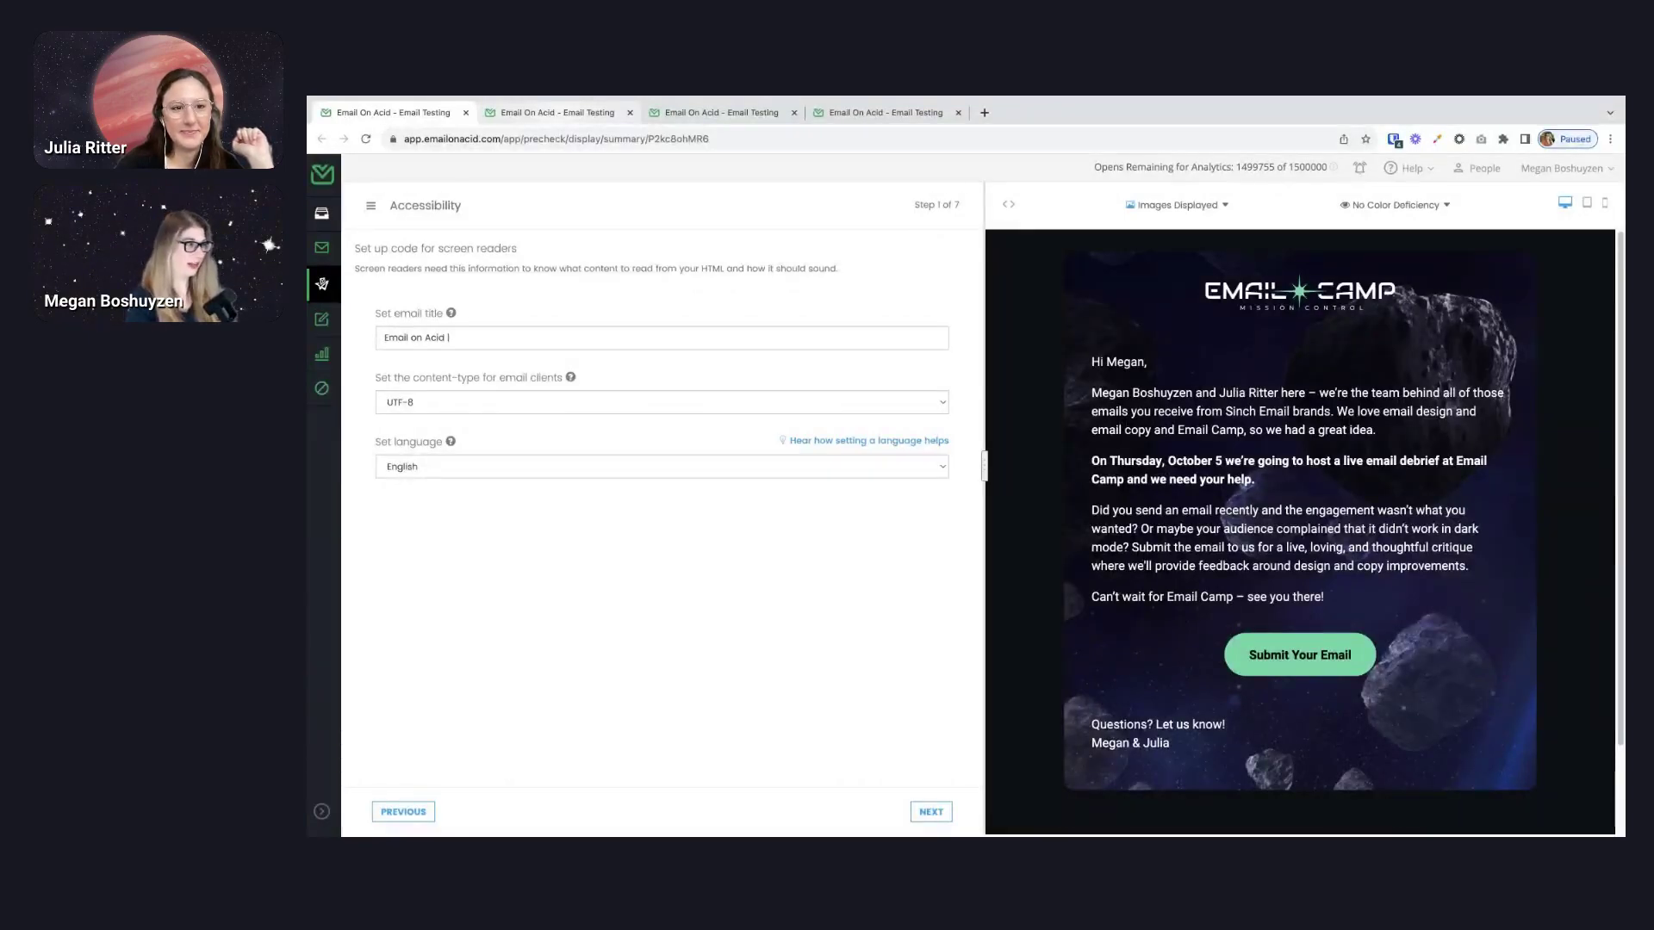
pyautogui.hotkey('ctrl', 'Tab')
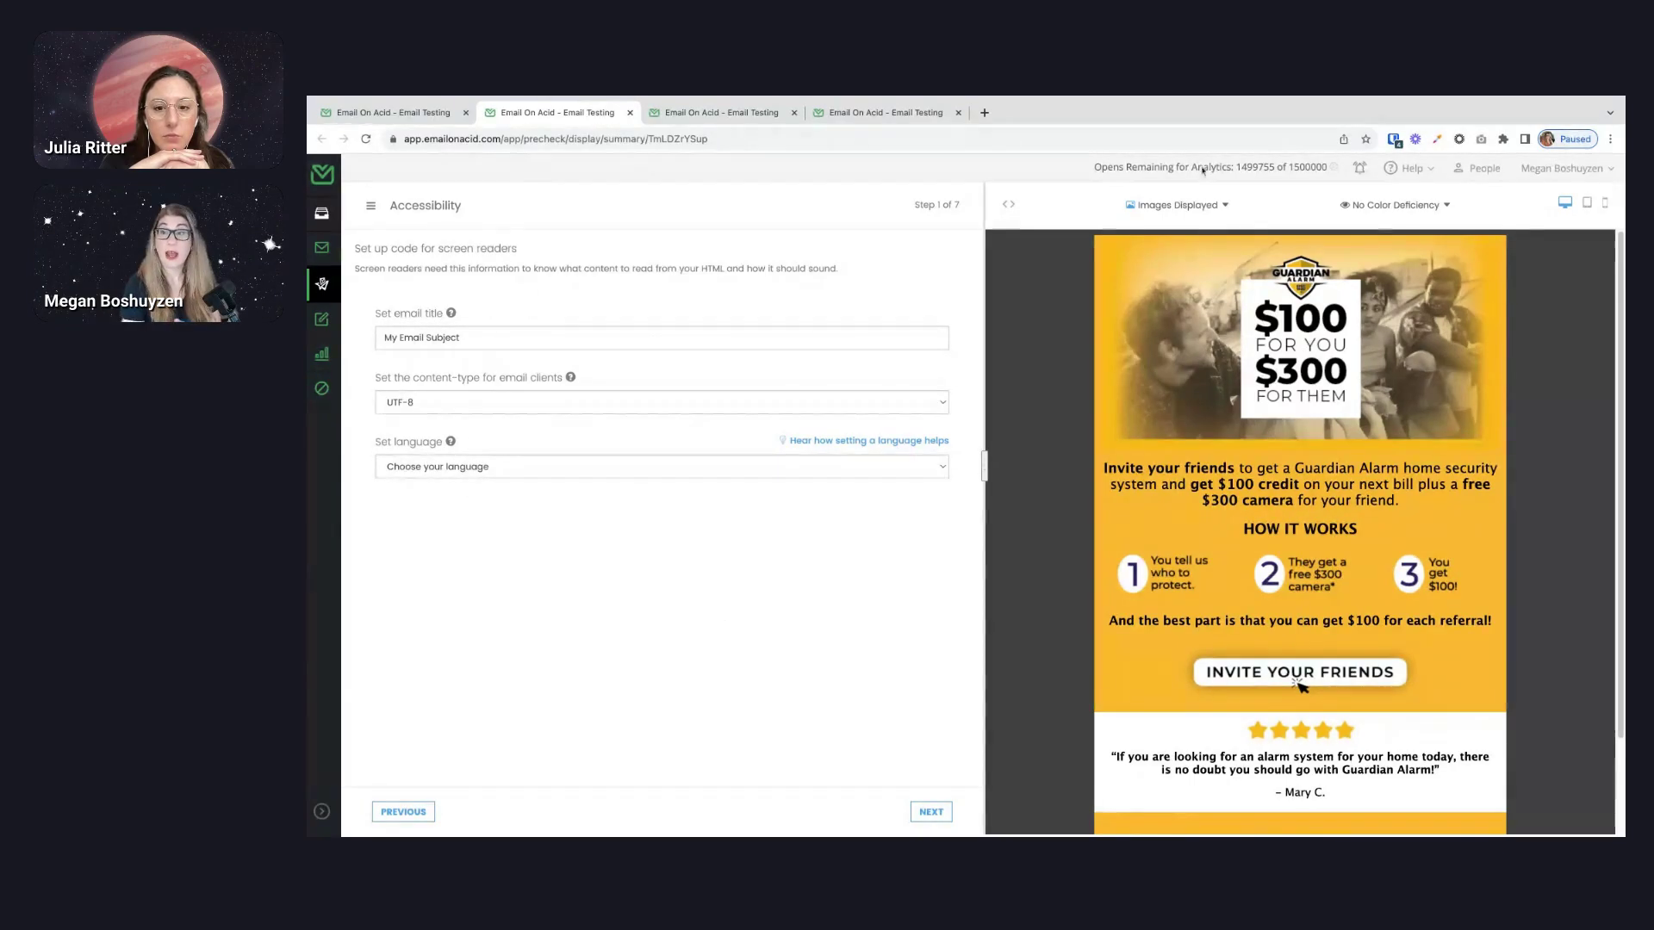
pyautogui.click(1182, 205)
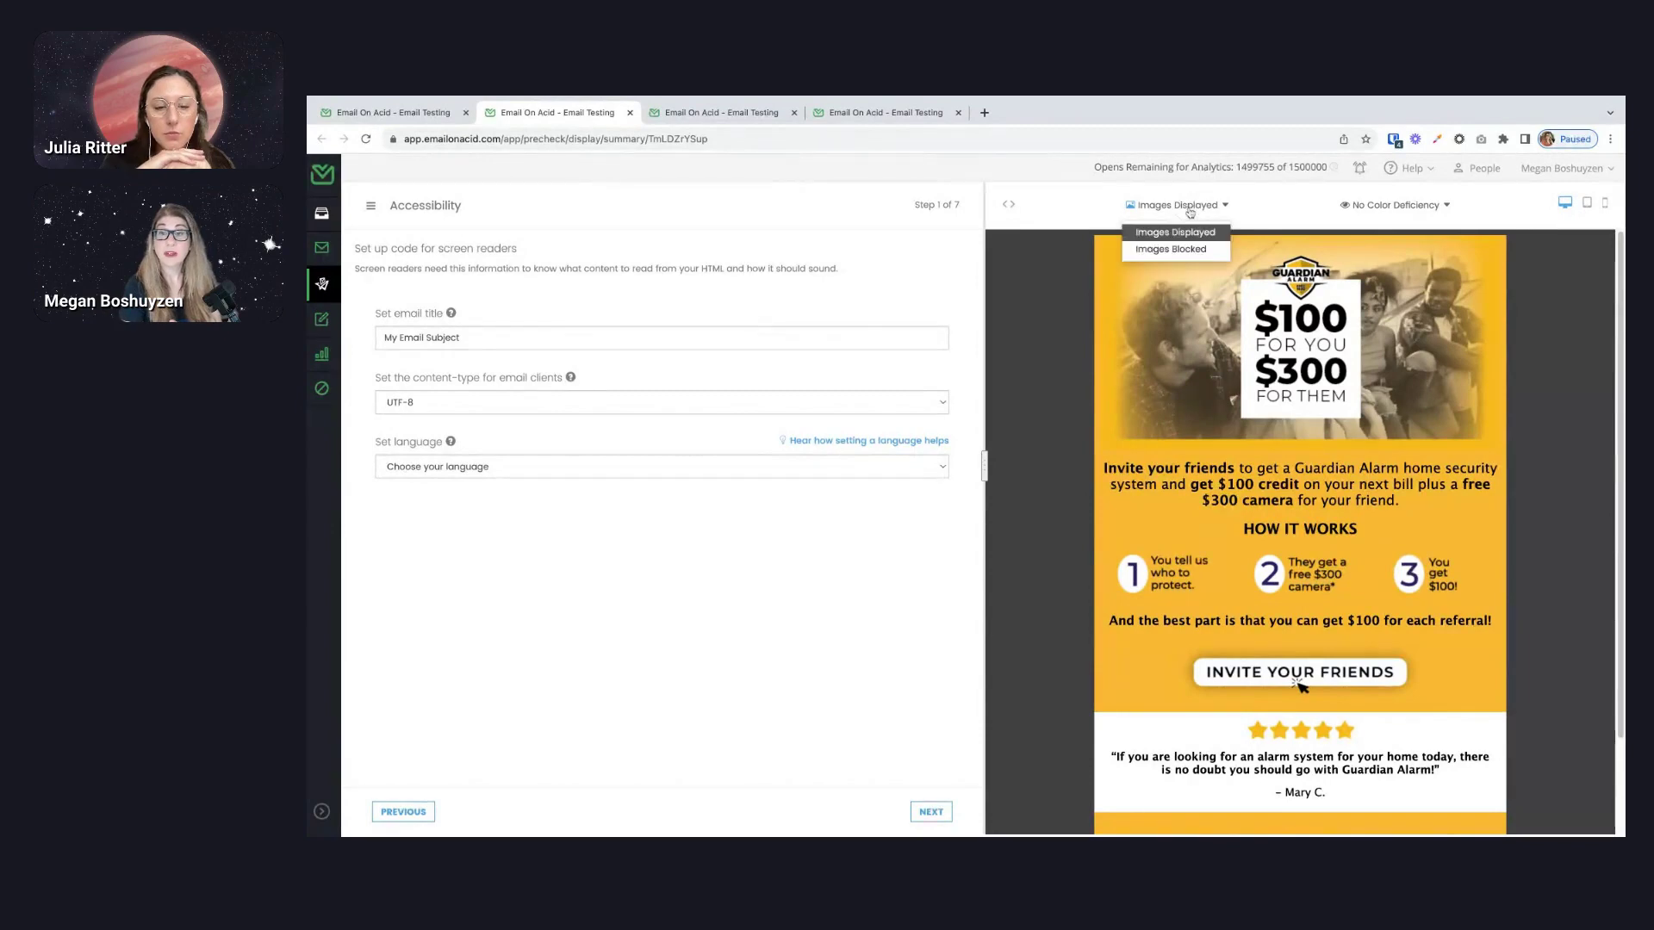
pyautogui.click(1178, 249)
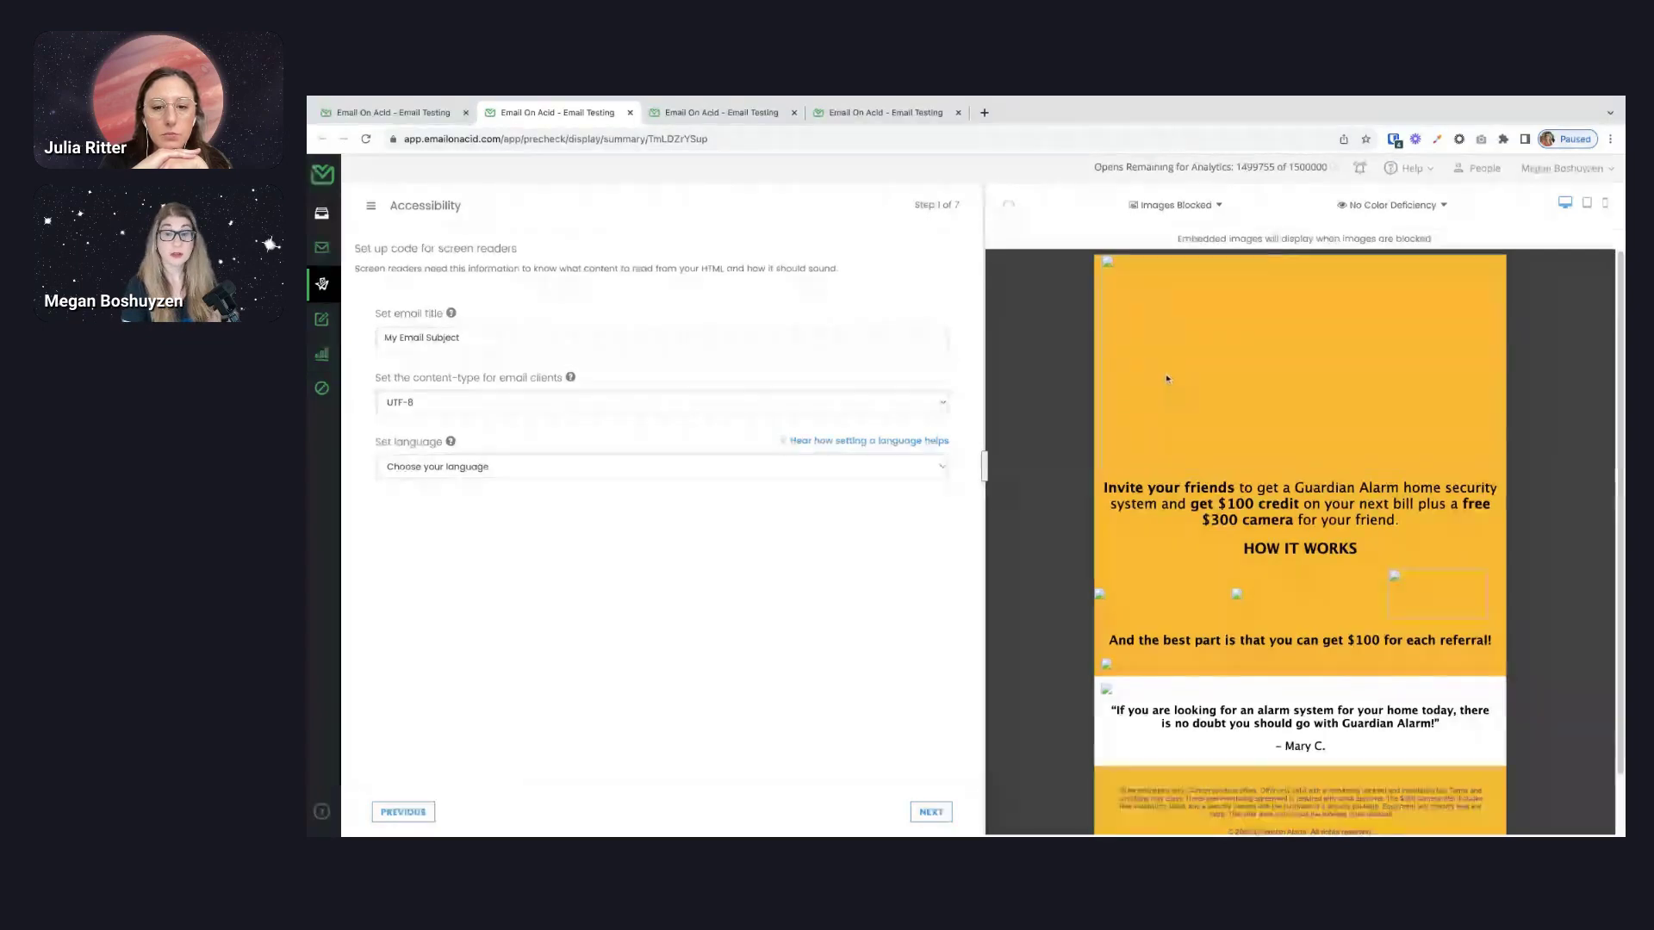
pyautogui.click(1178, 205)
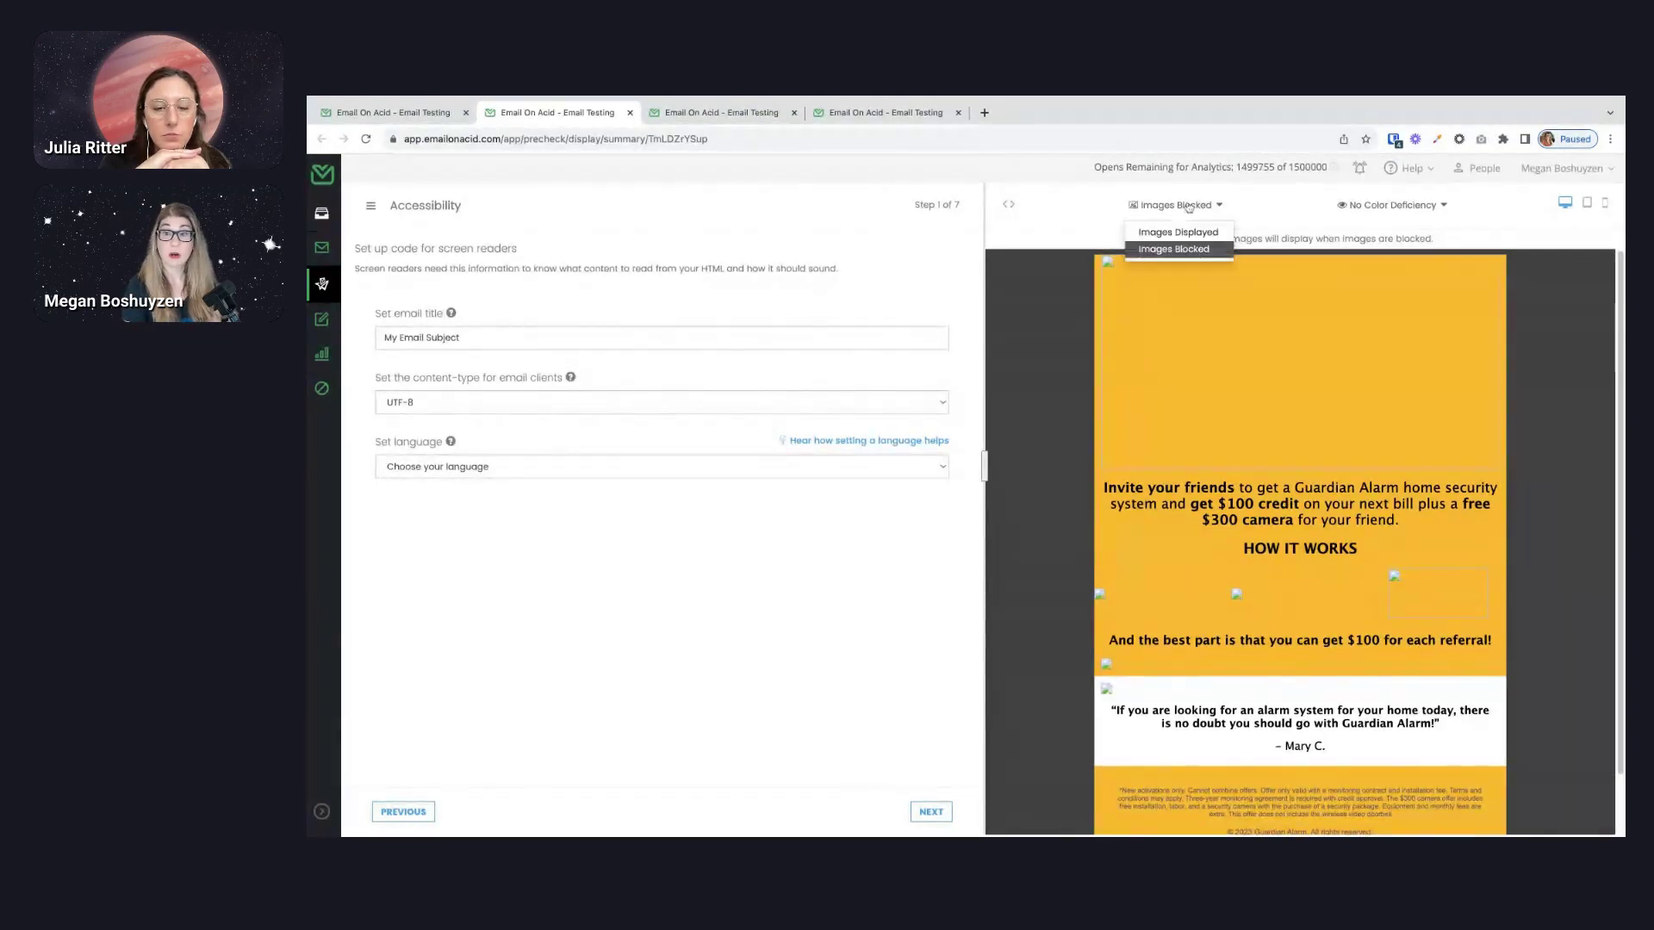
pyautogui.click(1177, 234)
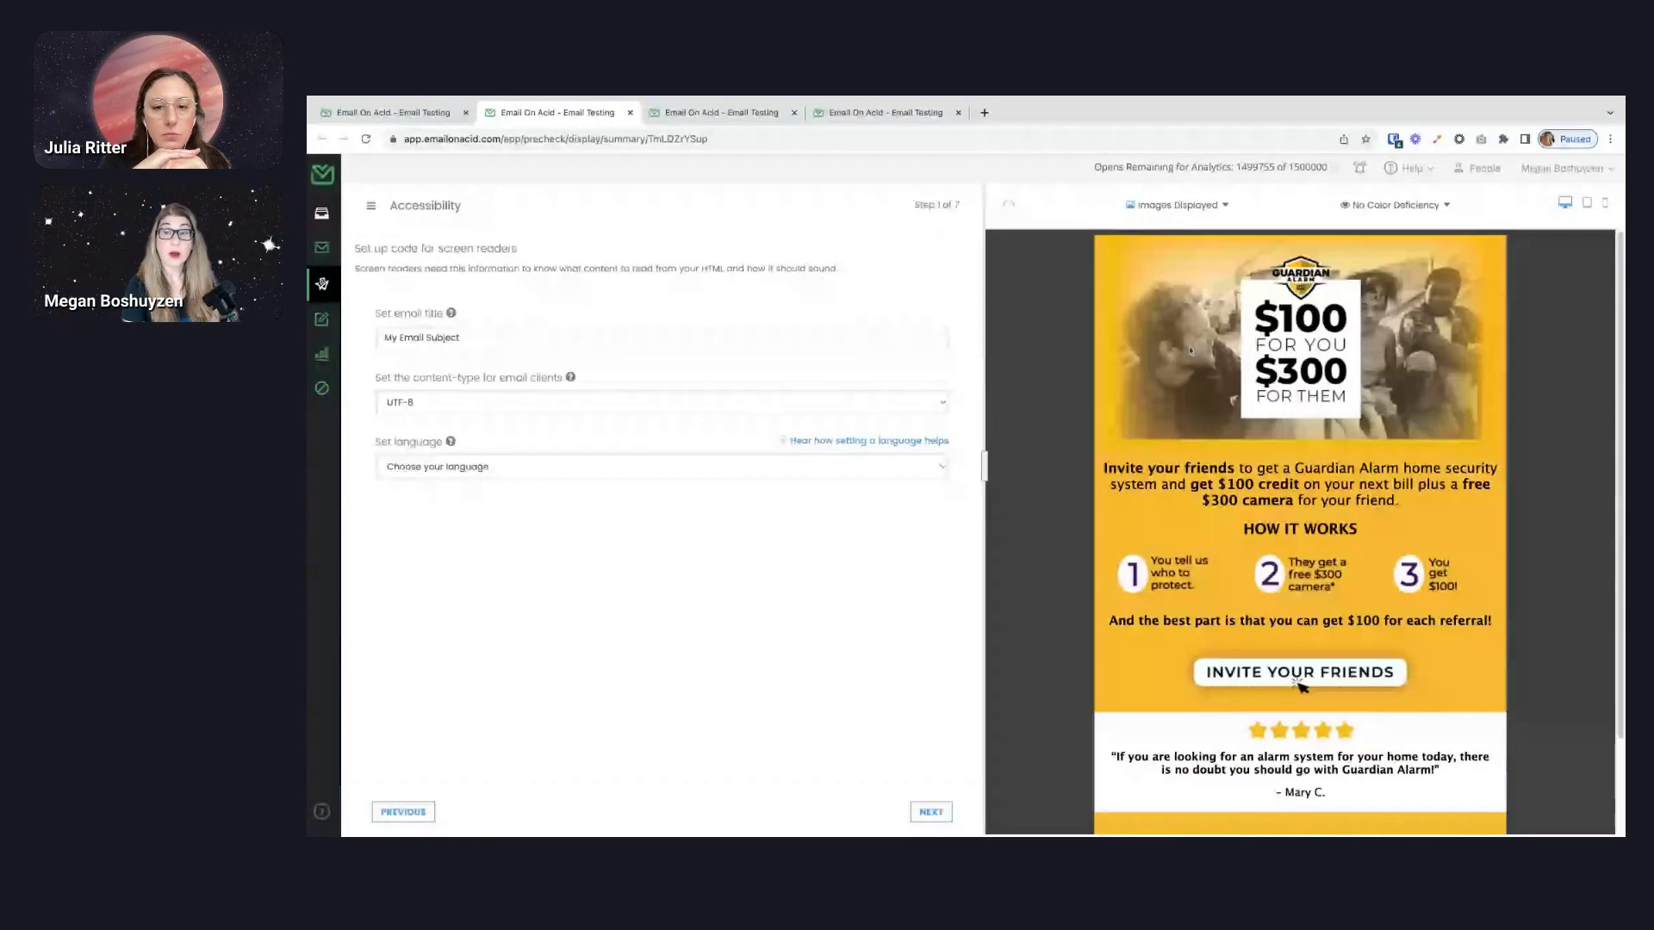
# - Examine the referral email's layout from the hero image through the call to action to the footer
pyautogui.scroll(-1, 1033, 582)
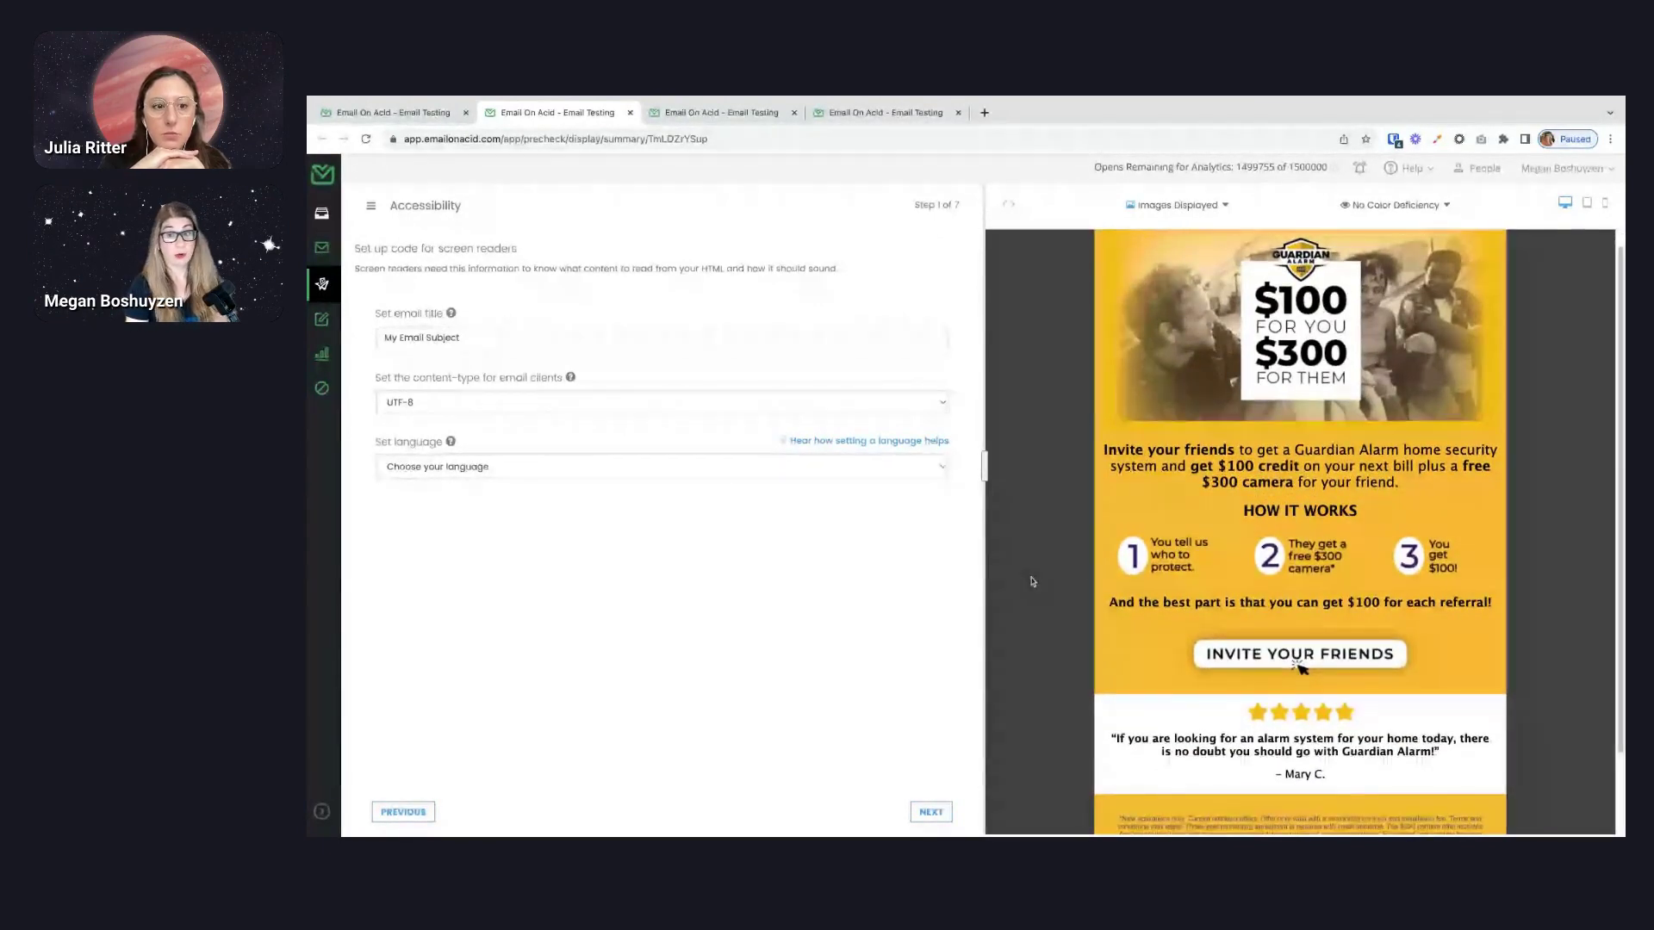
pyautogui.scroll(-1, 1032, 581)
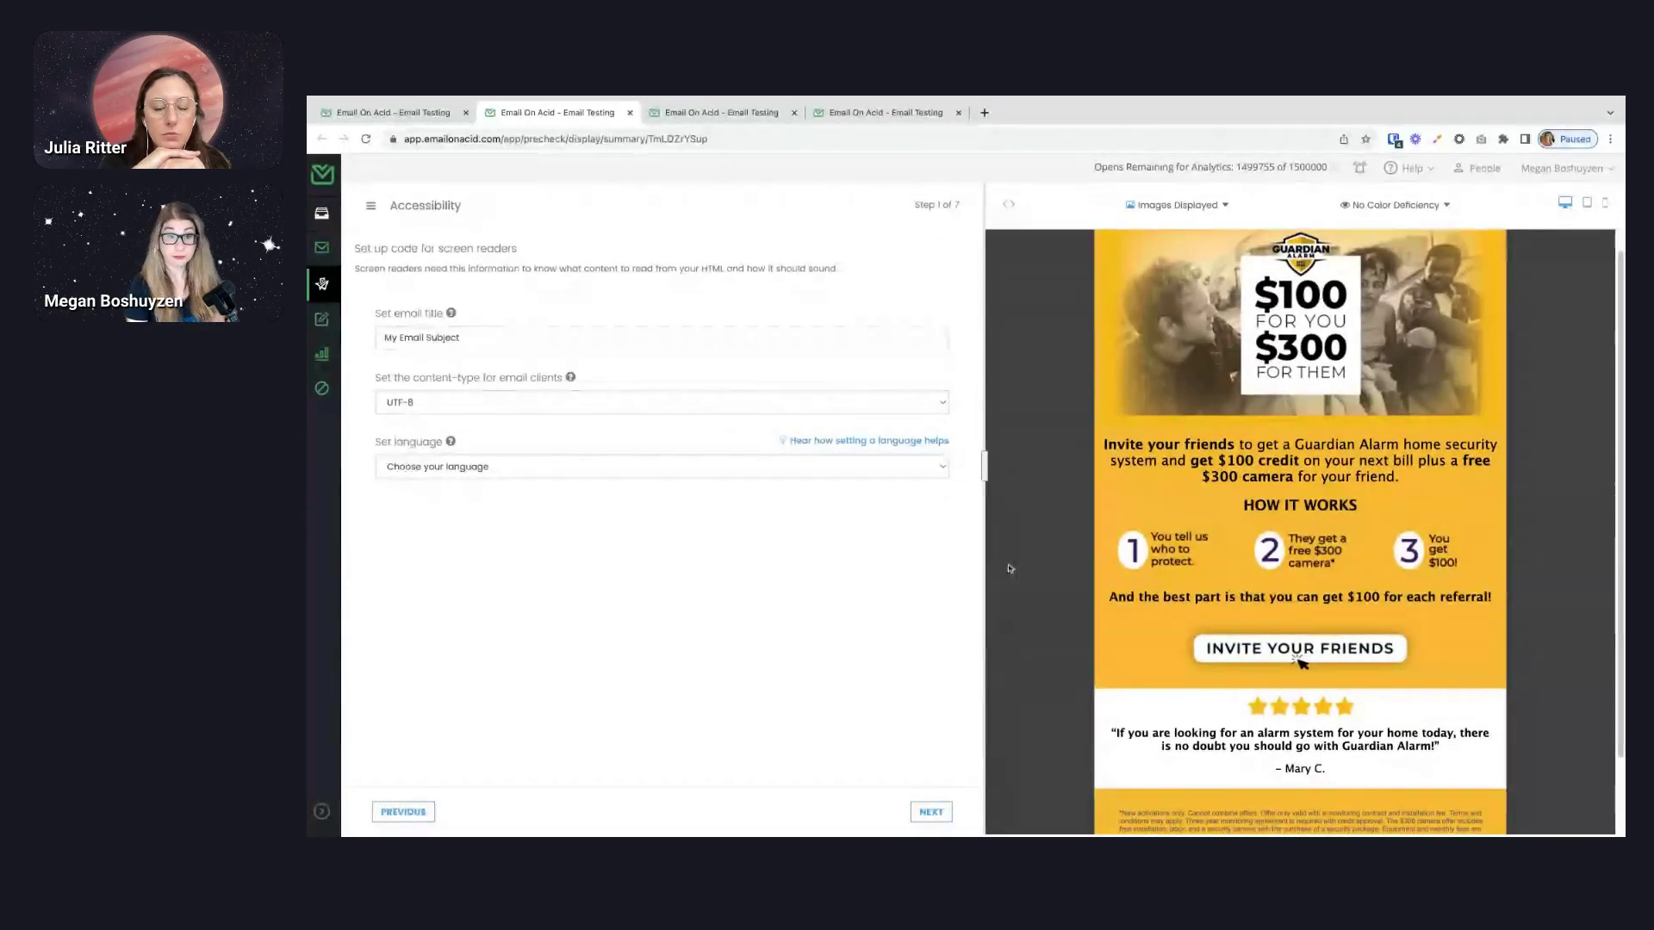
pyautogui.scroll(-1, 1004, 568)
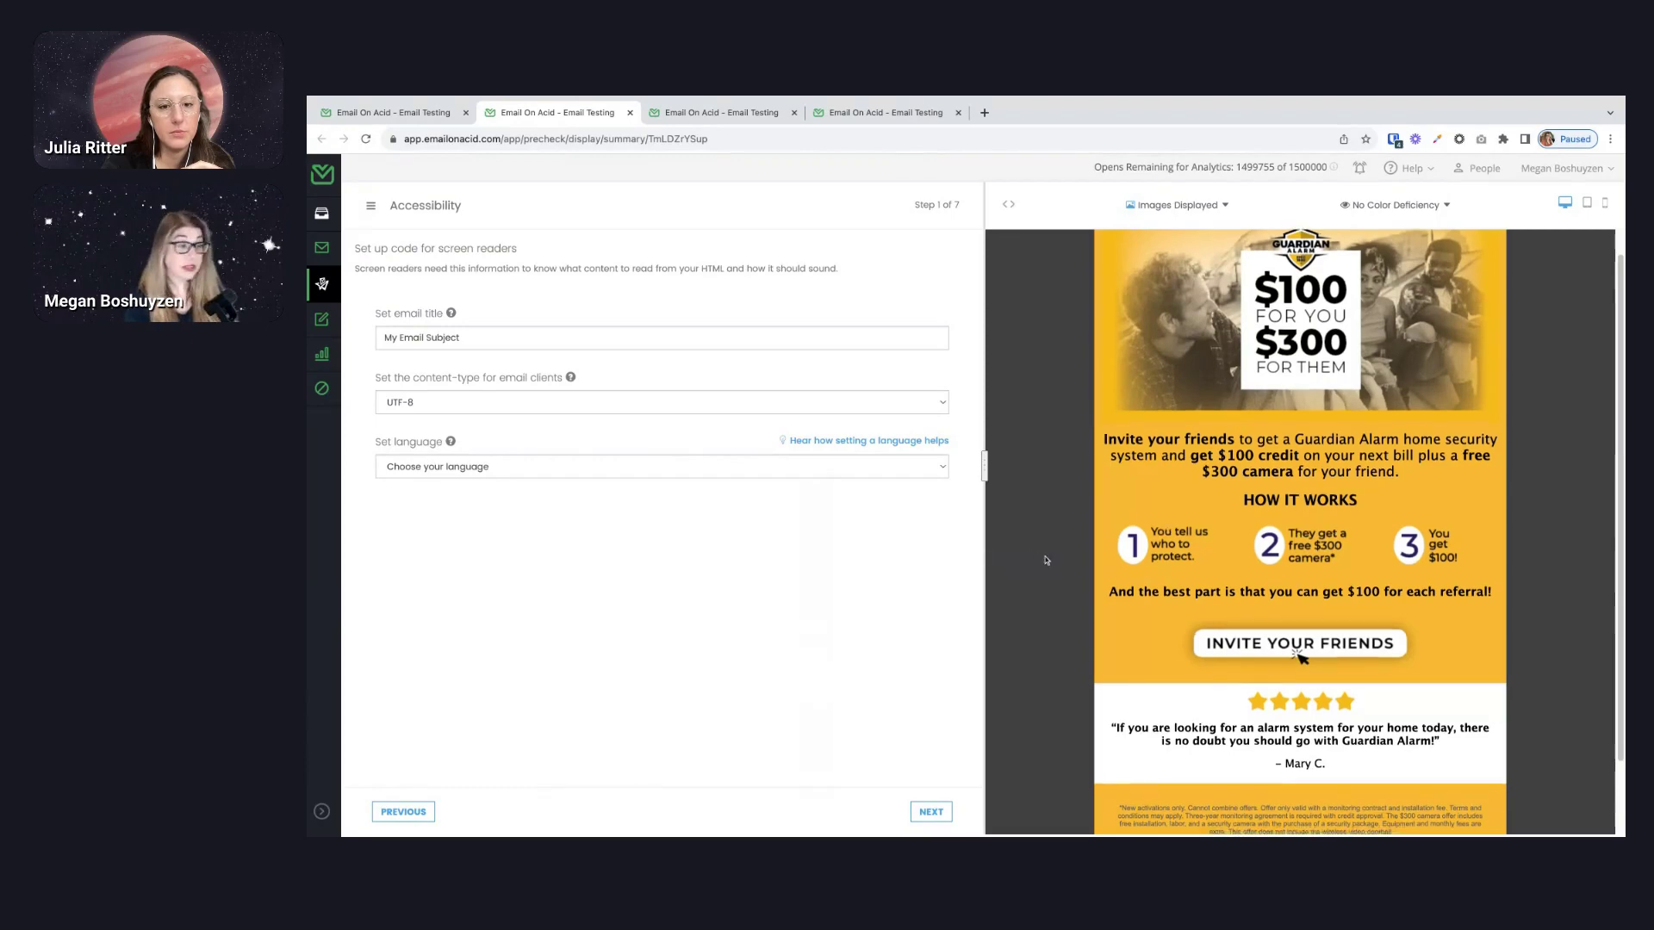
pyautogui.scroll(-1, 1053, 564)
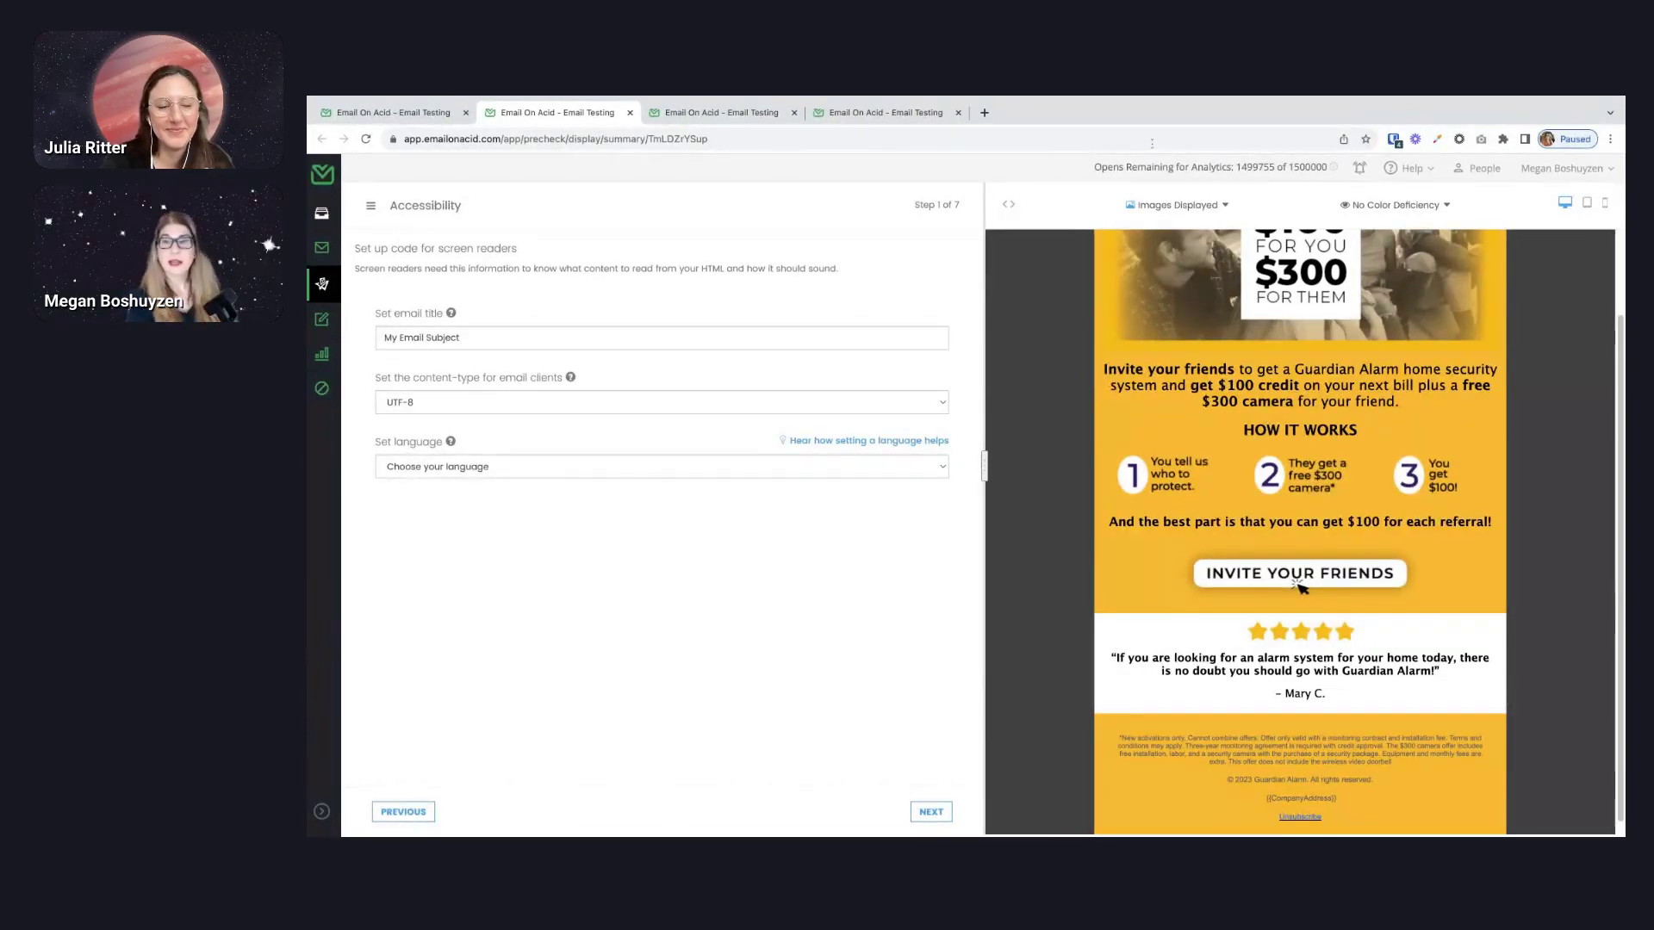
# - Compare the email down to its footer by switching the preview to Images Blocked and back to Images Displayed twice
pyautogui.click(1159, 206)
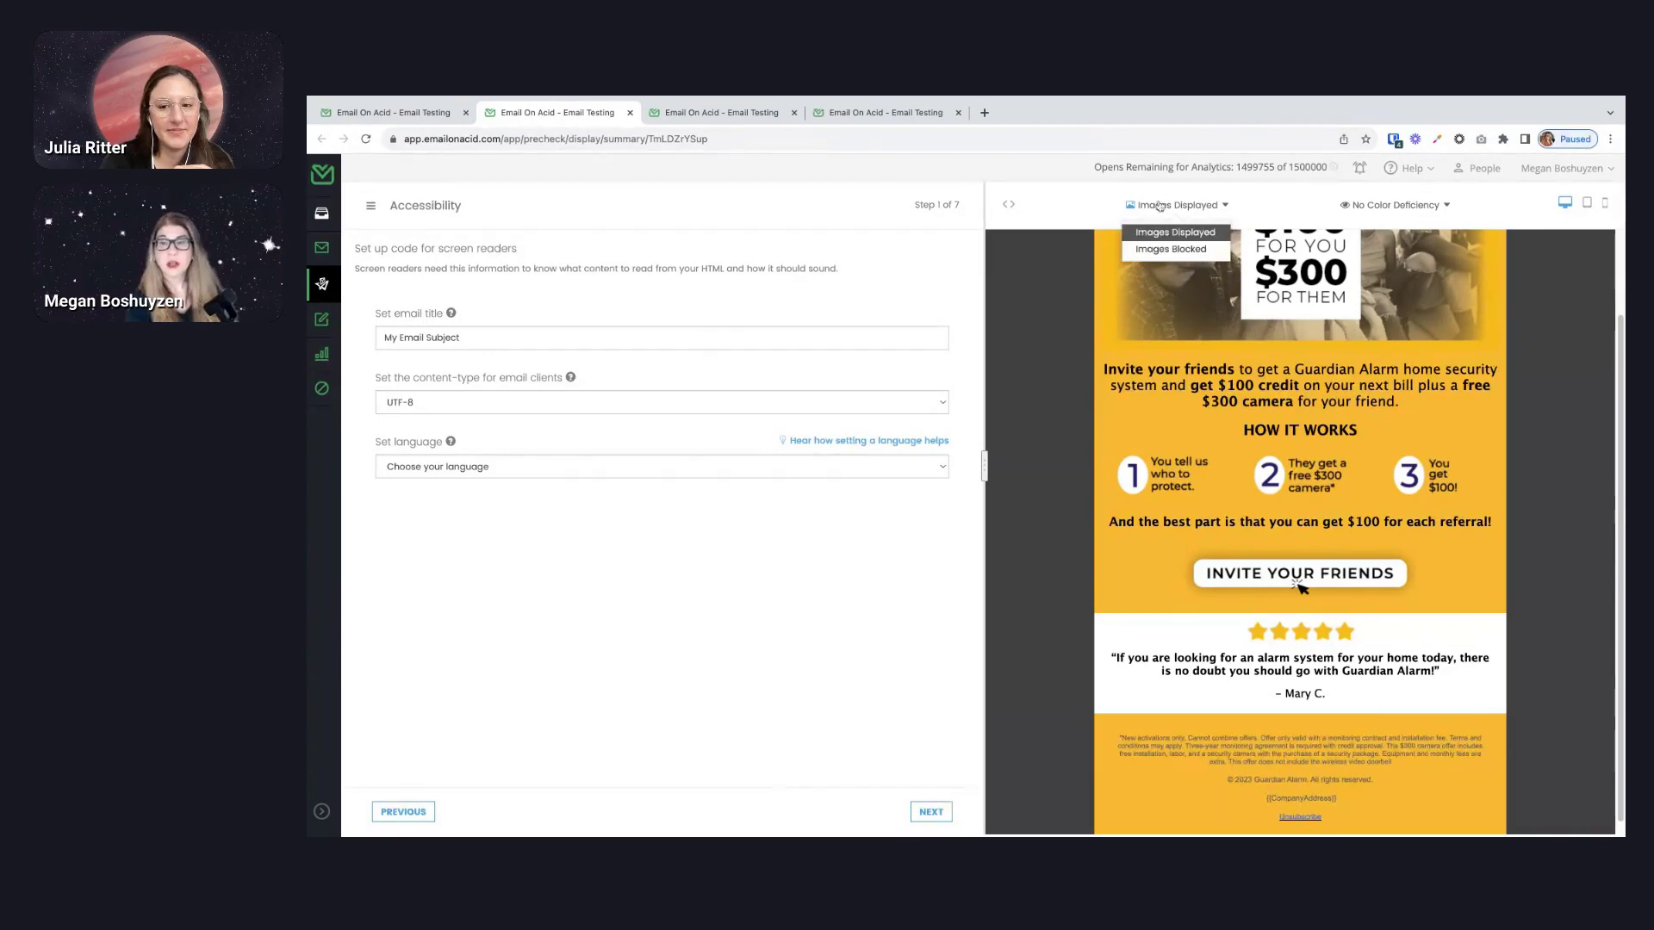
pyautogui.click(1158, 248)
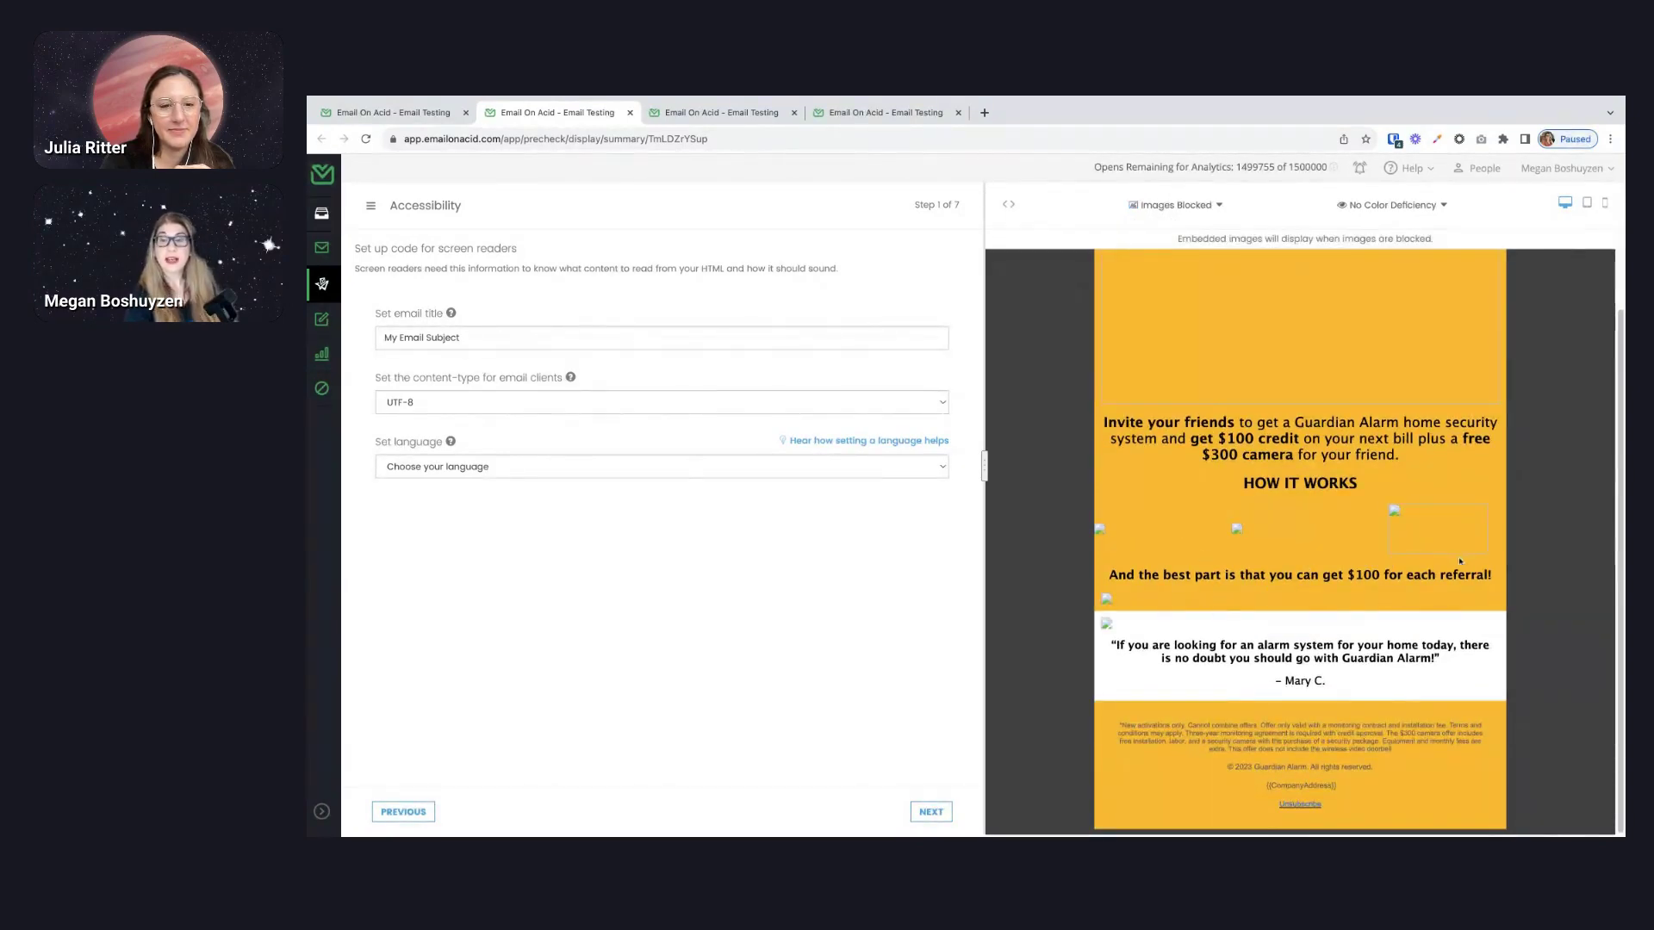
pyautogui.scroll(1, 1464, 553)
pyautogui.scroll(-1, 1447, 642)
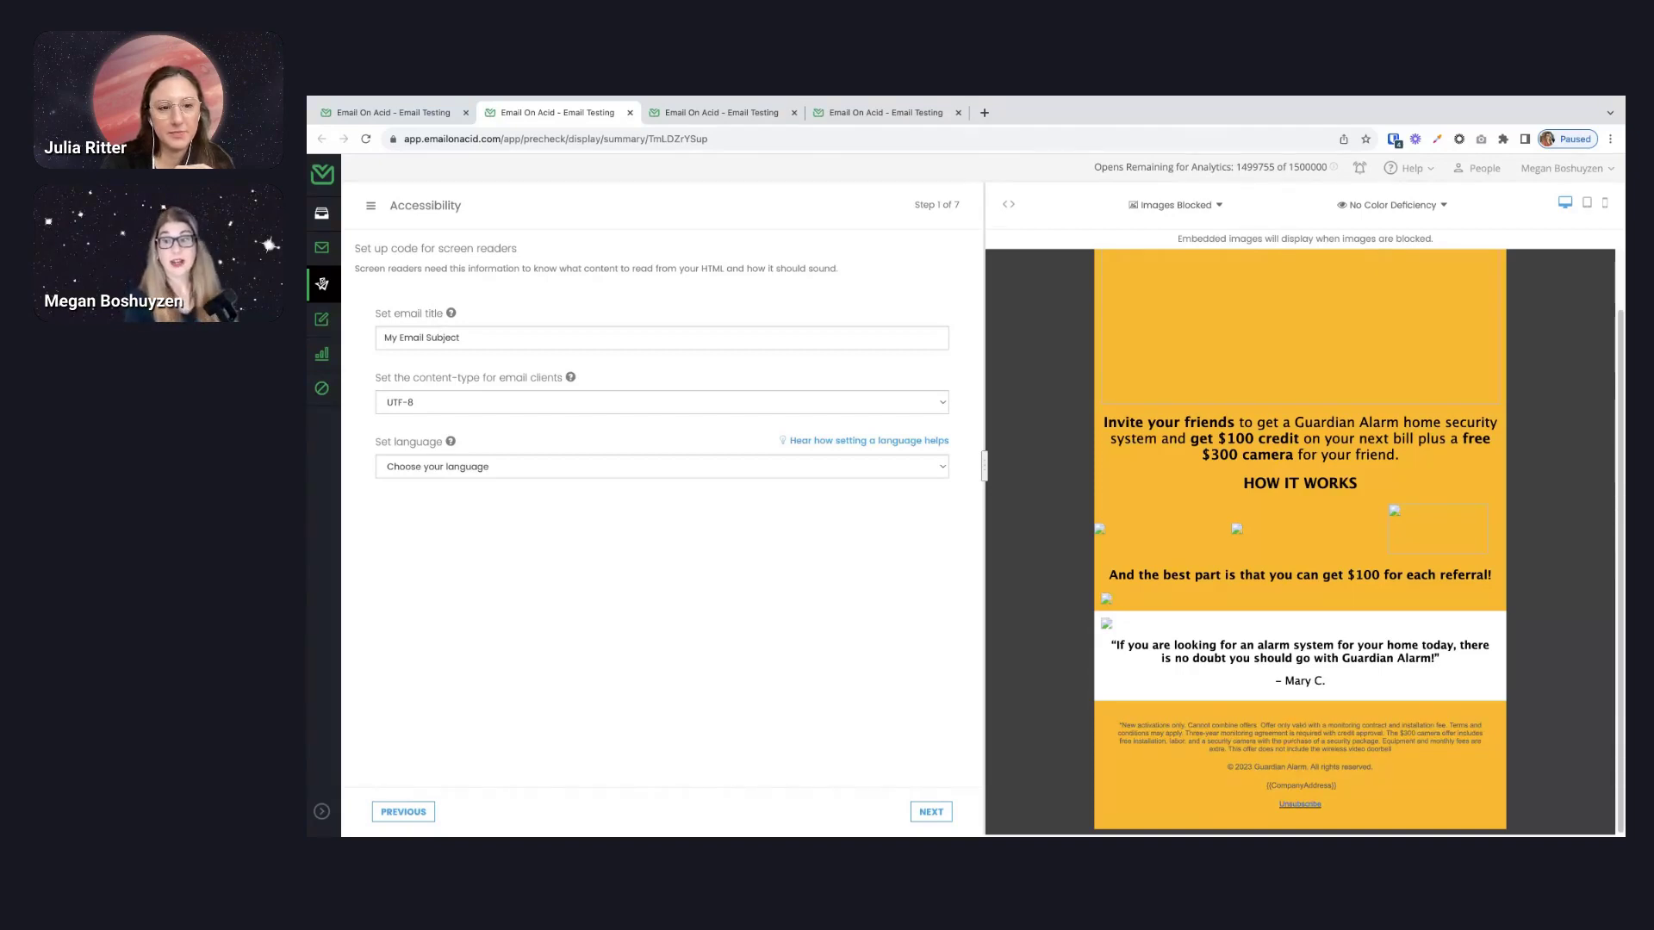
pyautogui.click(1155, 206)
pyautogui.click(1171, 233)
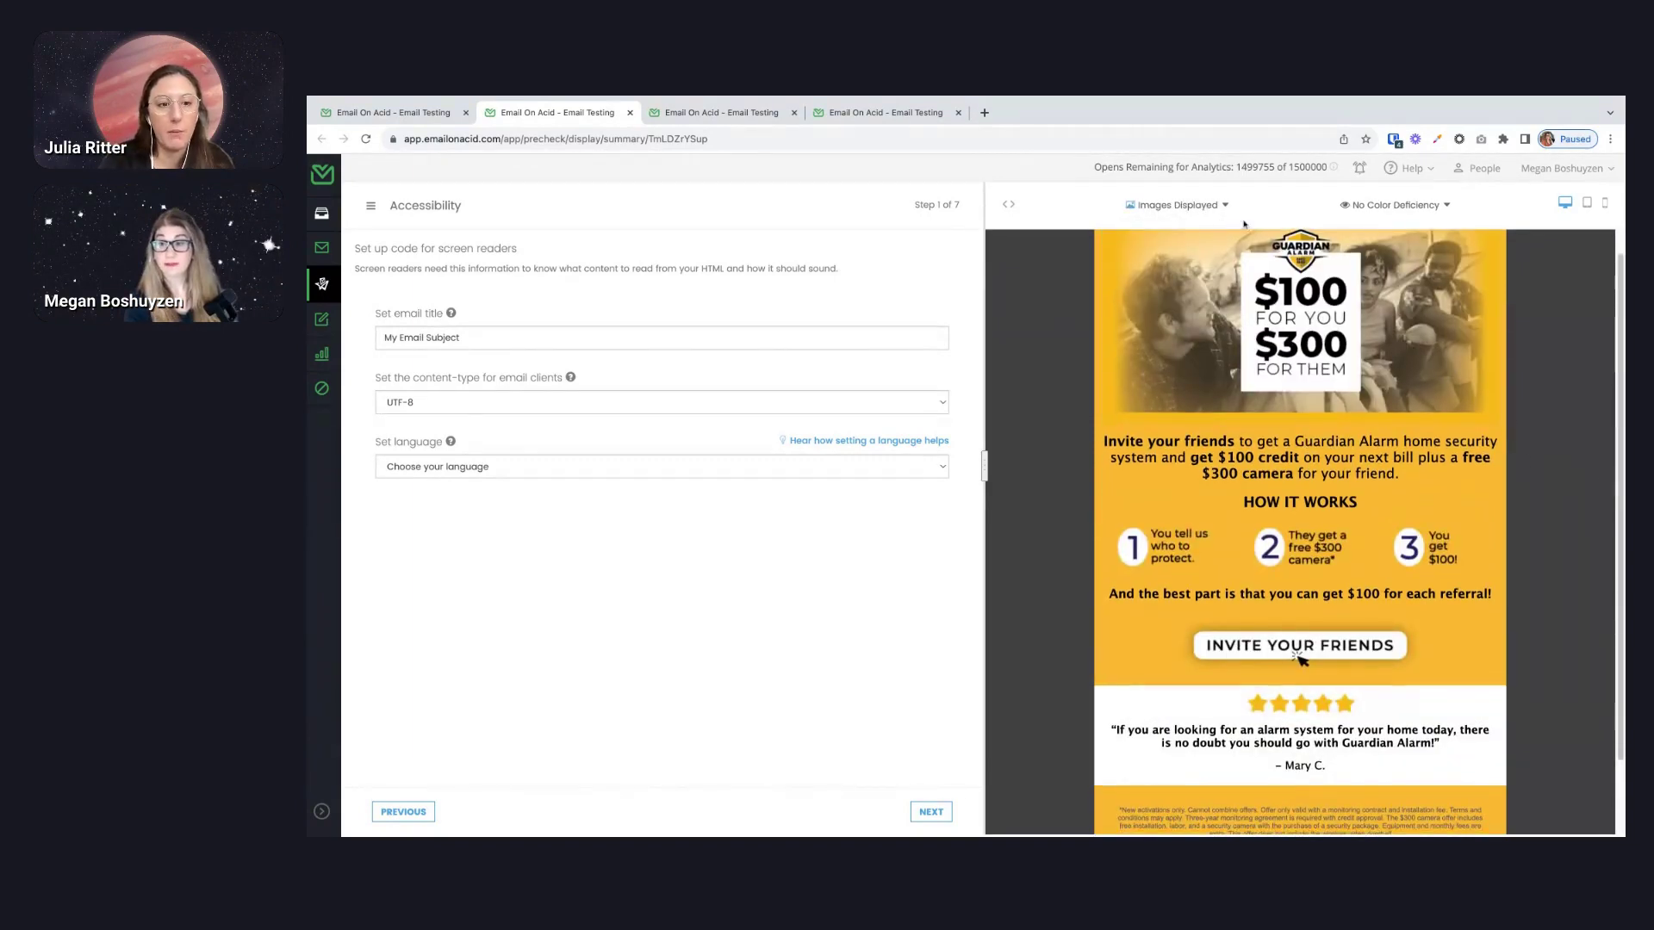
pyautogui.click(1177, 206)
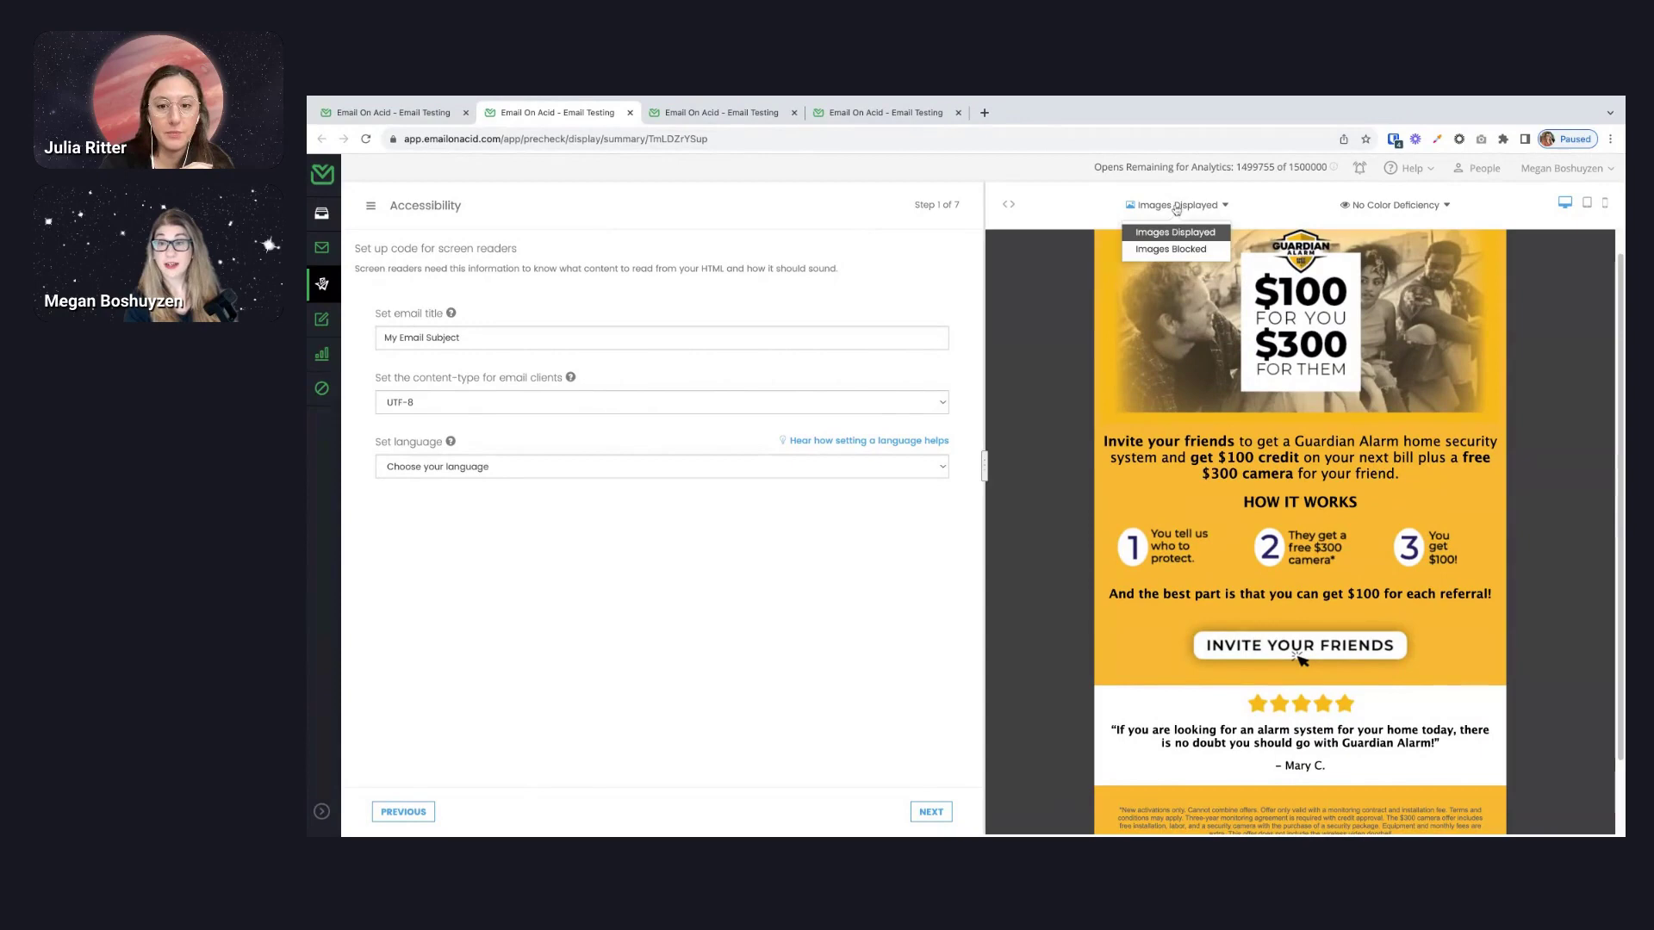
pyautogui.click(1181, 249)
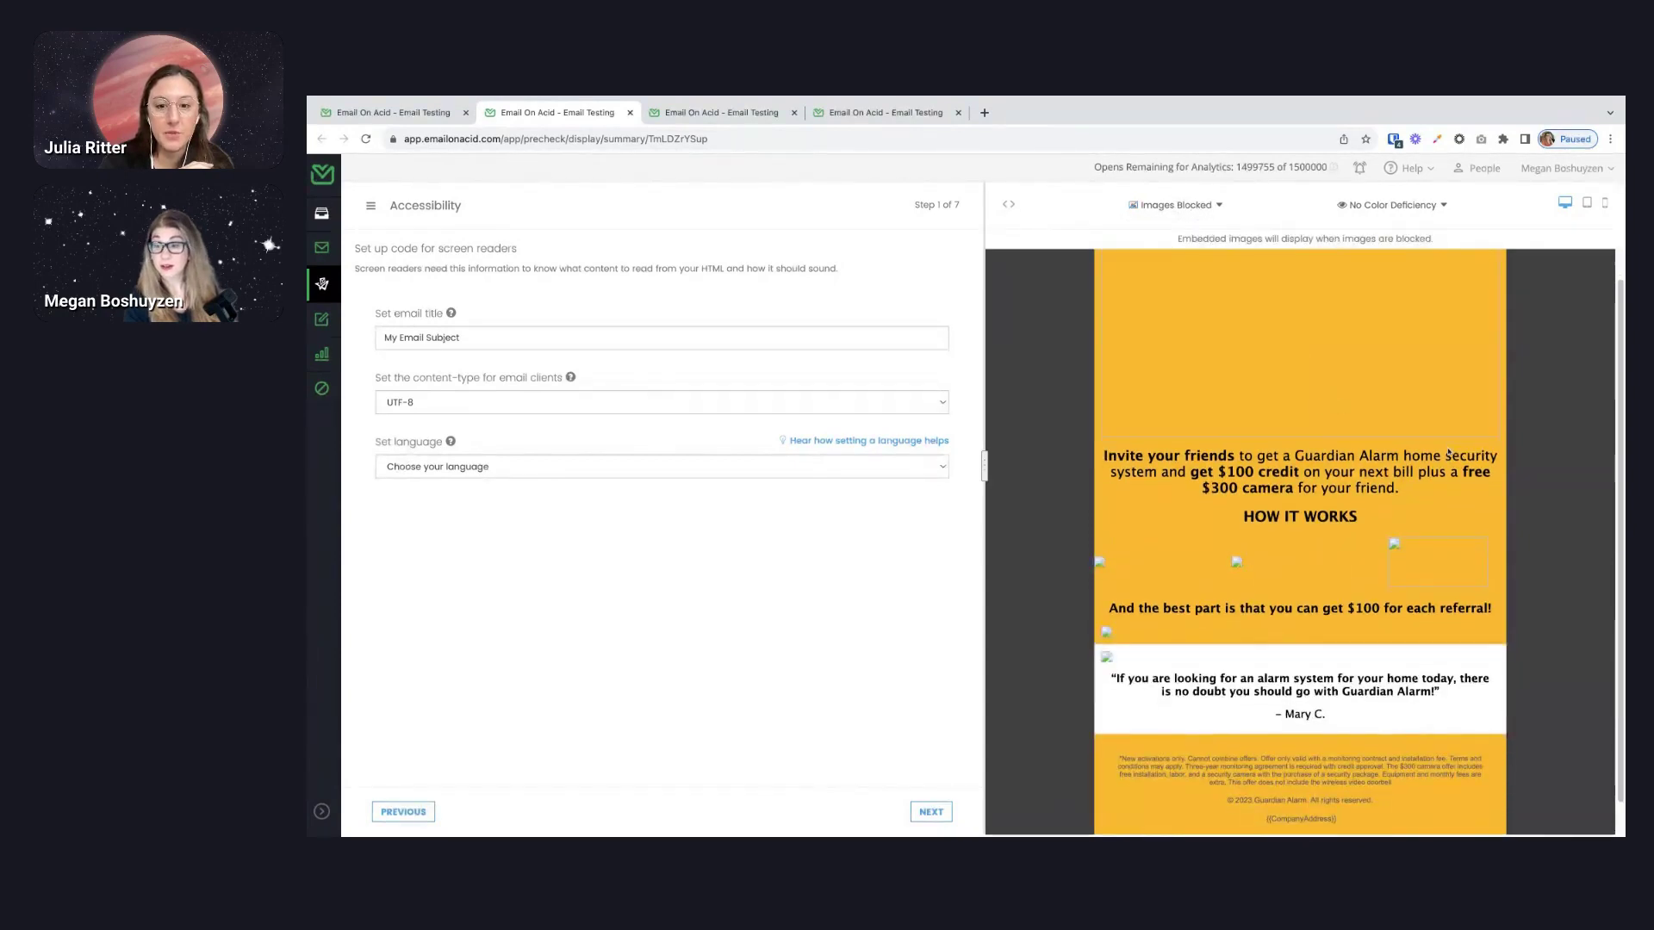
pyautogui.scroll(-2, 1449, 454)
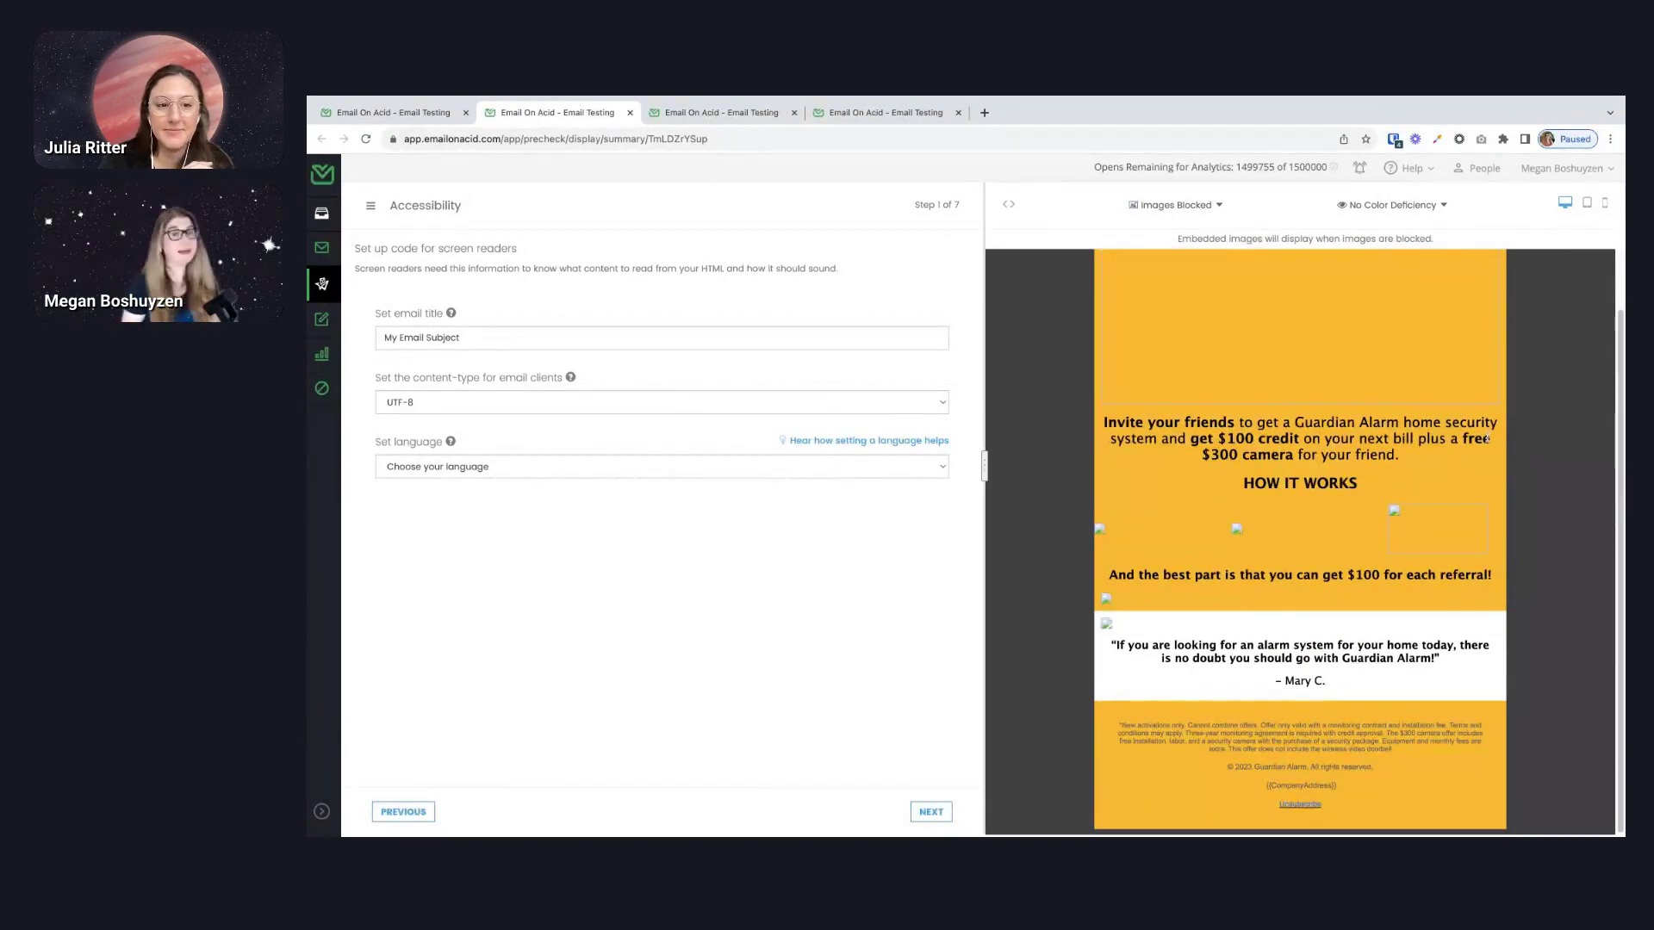
pyautogui.click(1202, 209)
pyautogui.click(1180, 232)
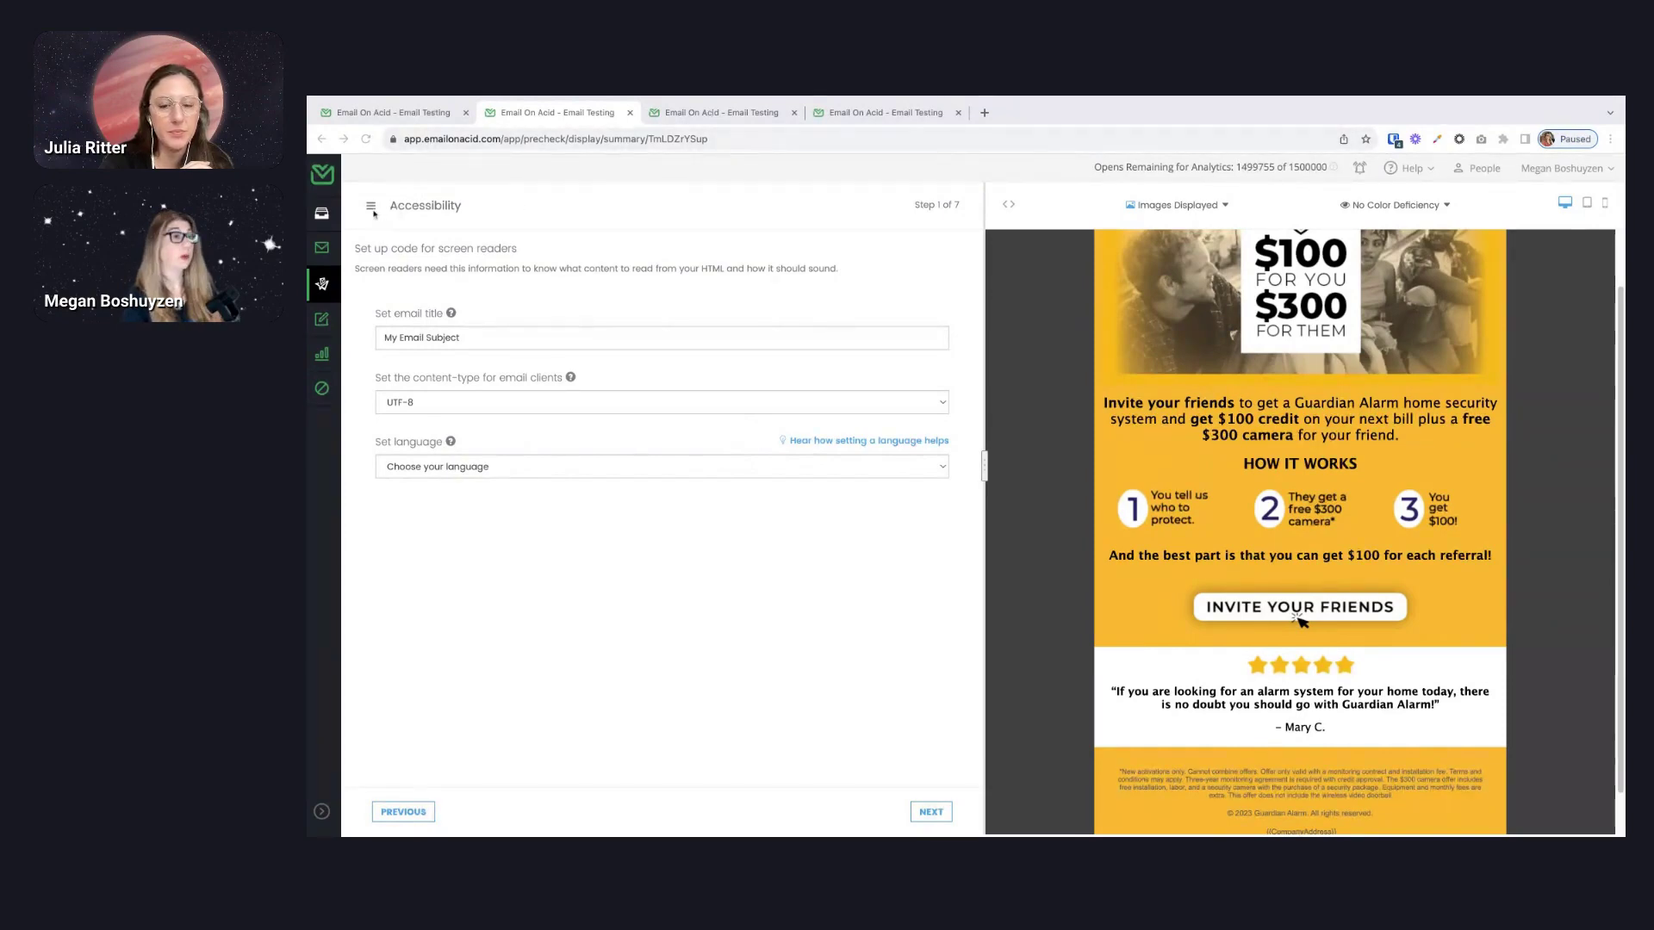
# - Open the Email Previews check for the referral email and look over the mobile, desktop and web client thumbnails
pyautogui.click(372, 209)
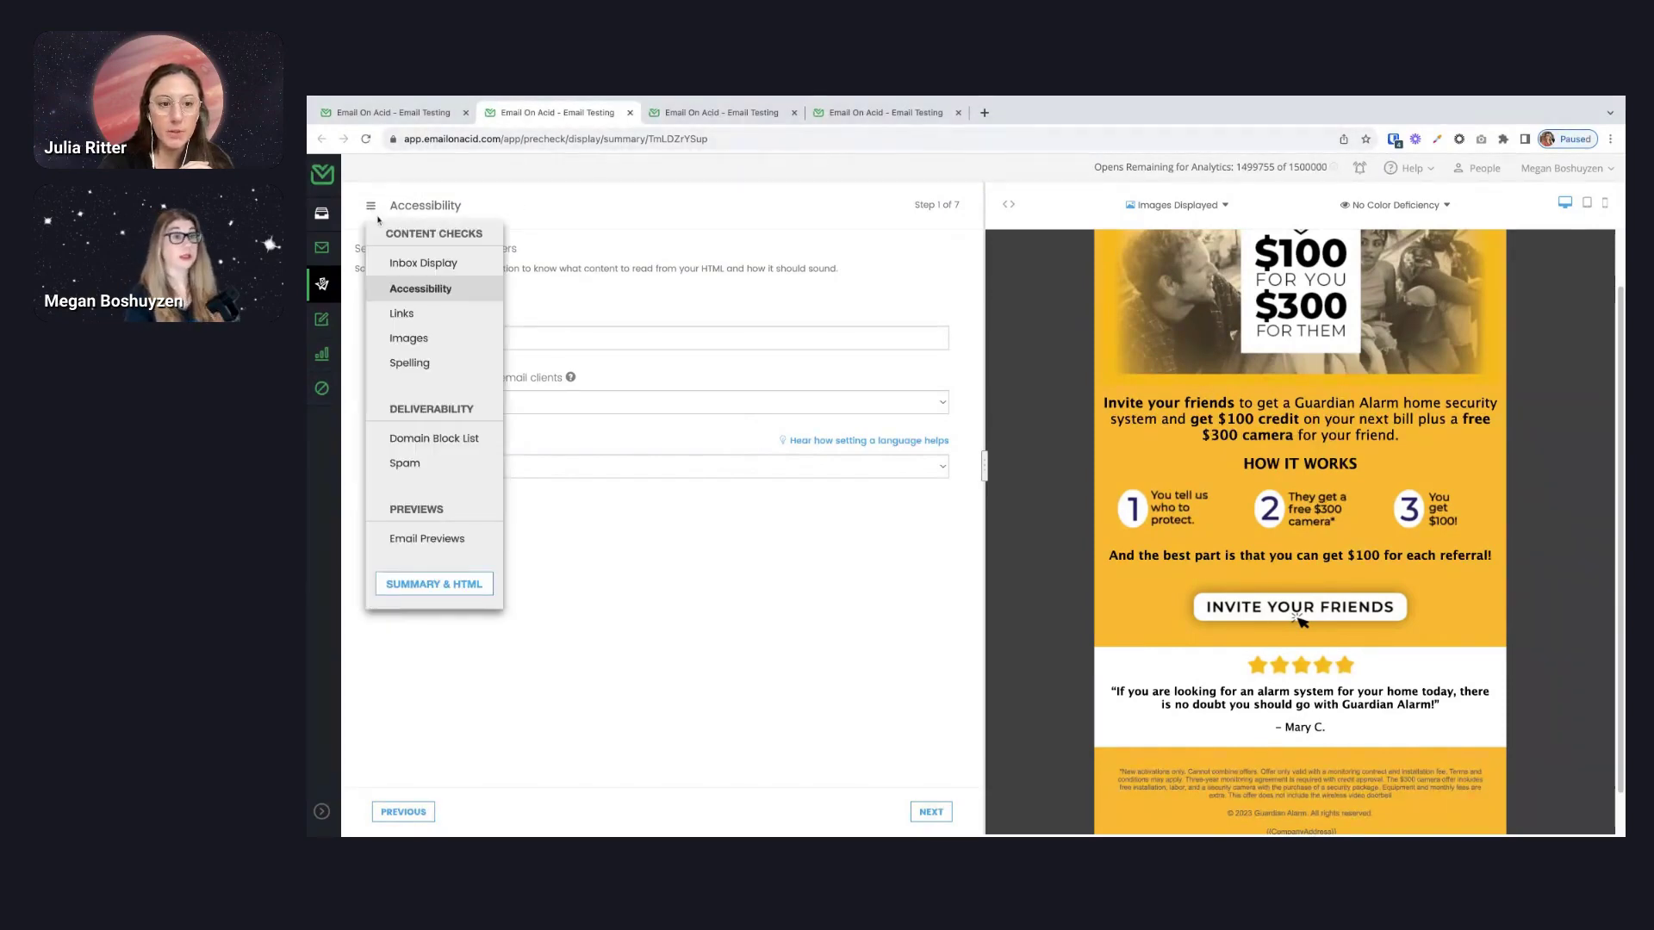
pyautogui.click(461, 539)
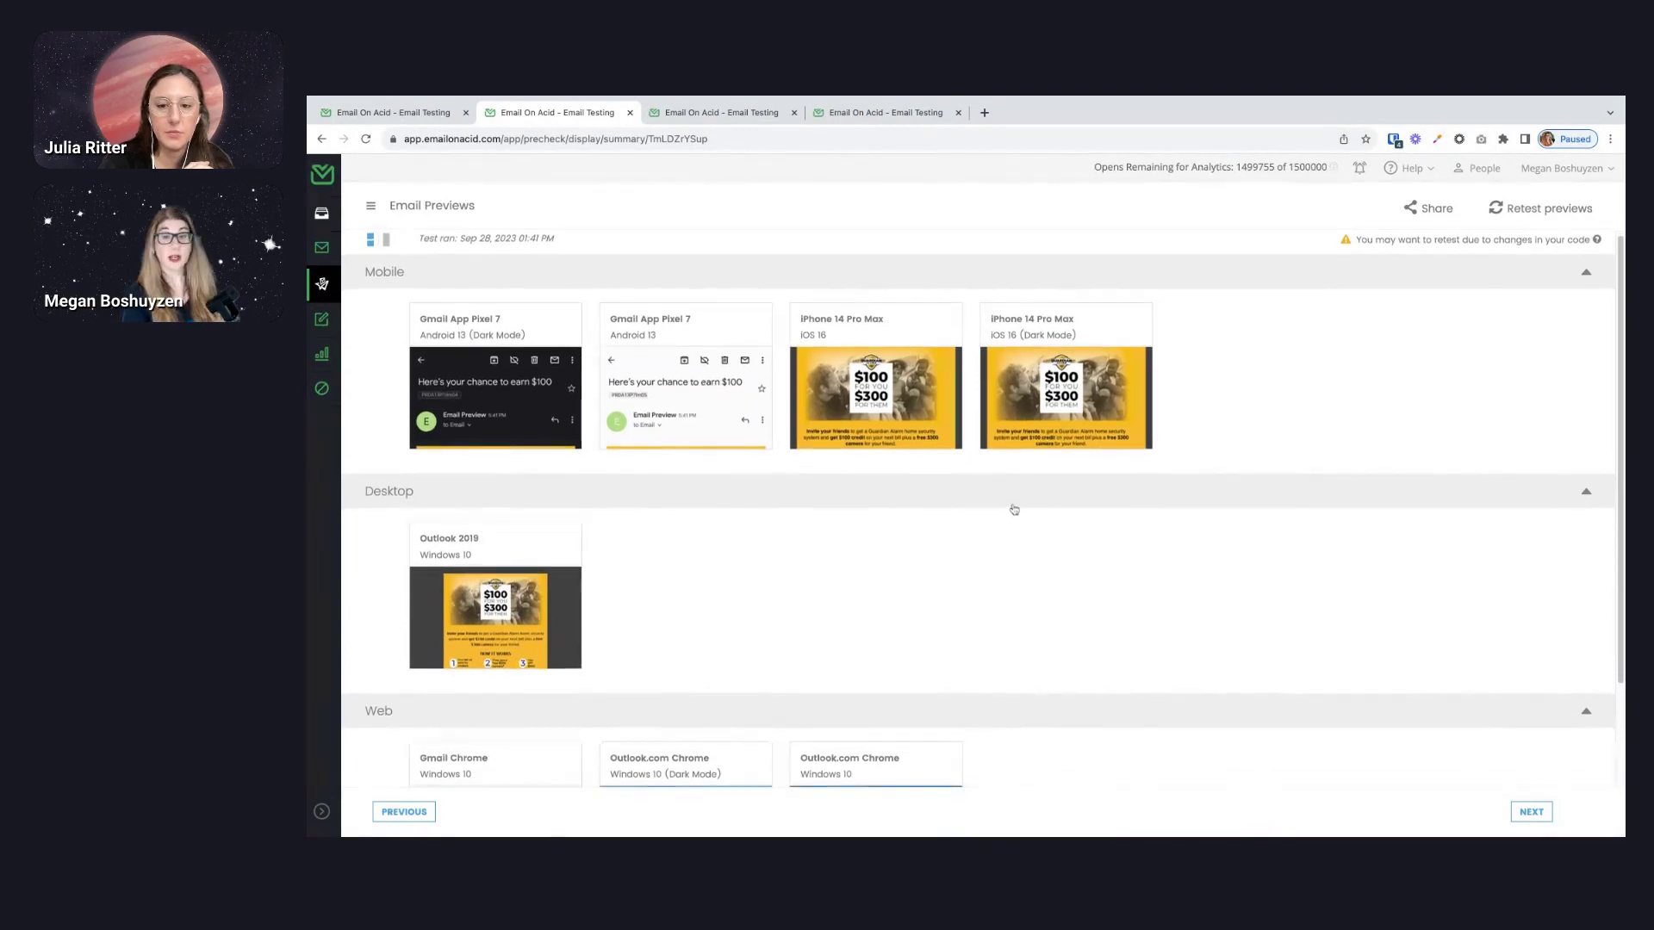
pyautogui.scroll(-1, 1016, 508)
pyautogui.scroll(-1, 1012, 504)
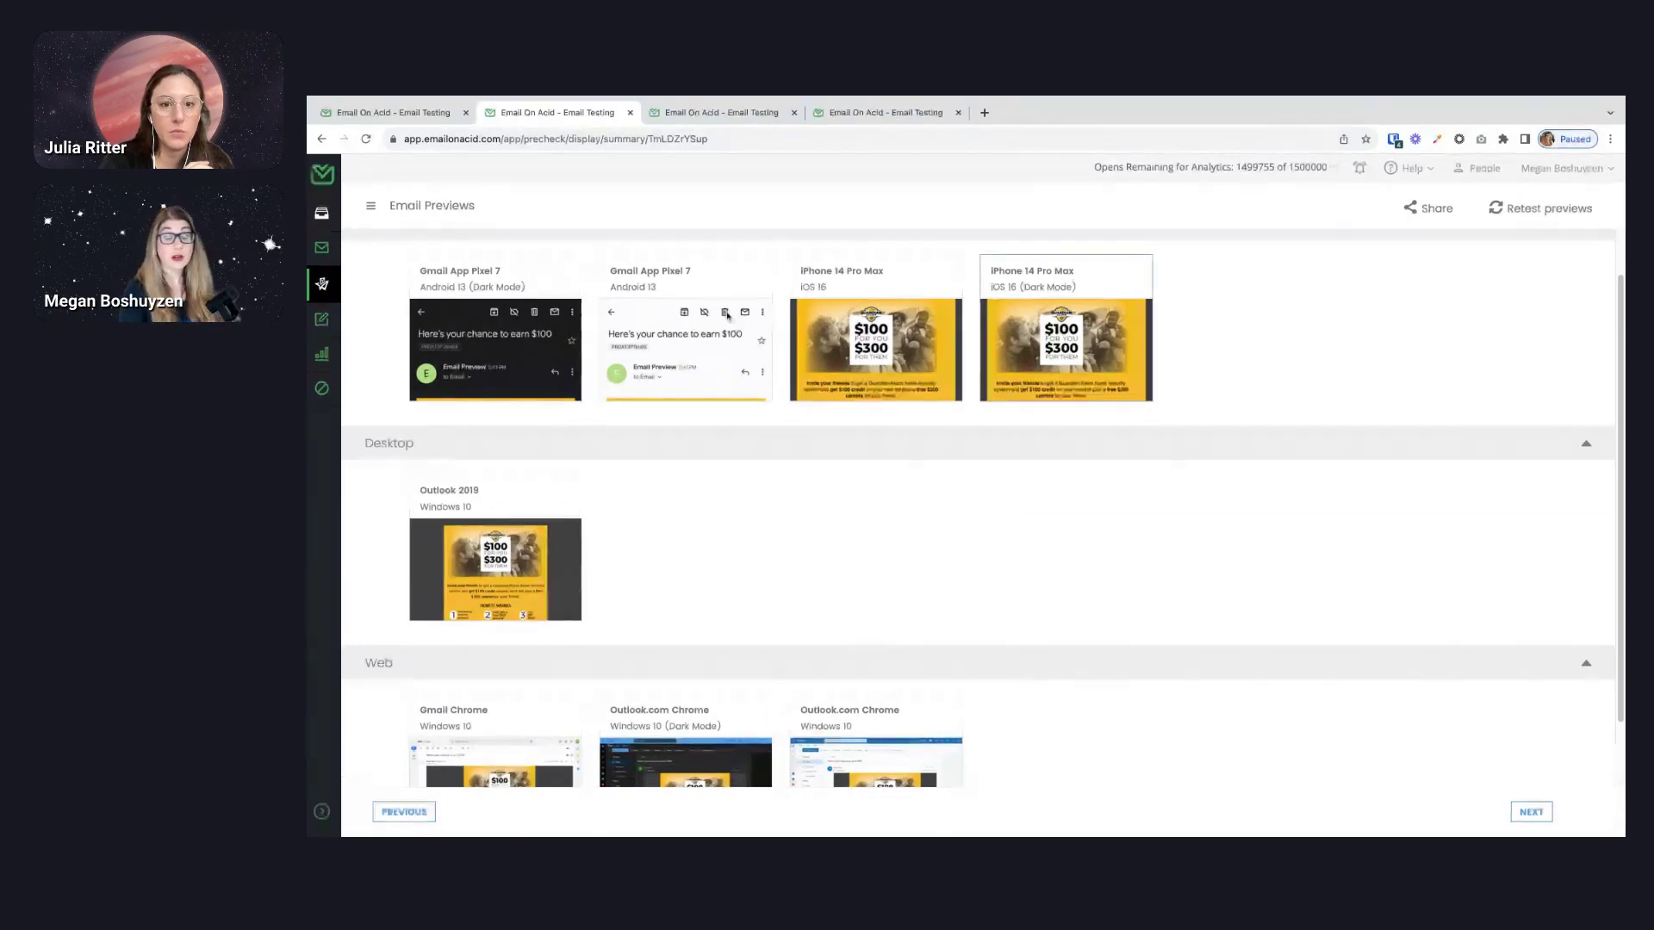
# - Examine the full email in the Gmail App Pixel 7 Android 13 (Dark Mode) preview, then close it
pyautogui.click(563, 345)
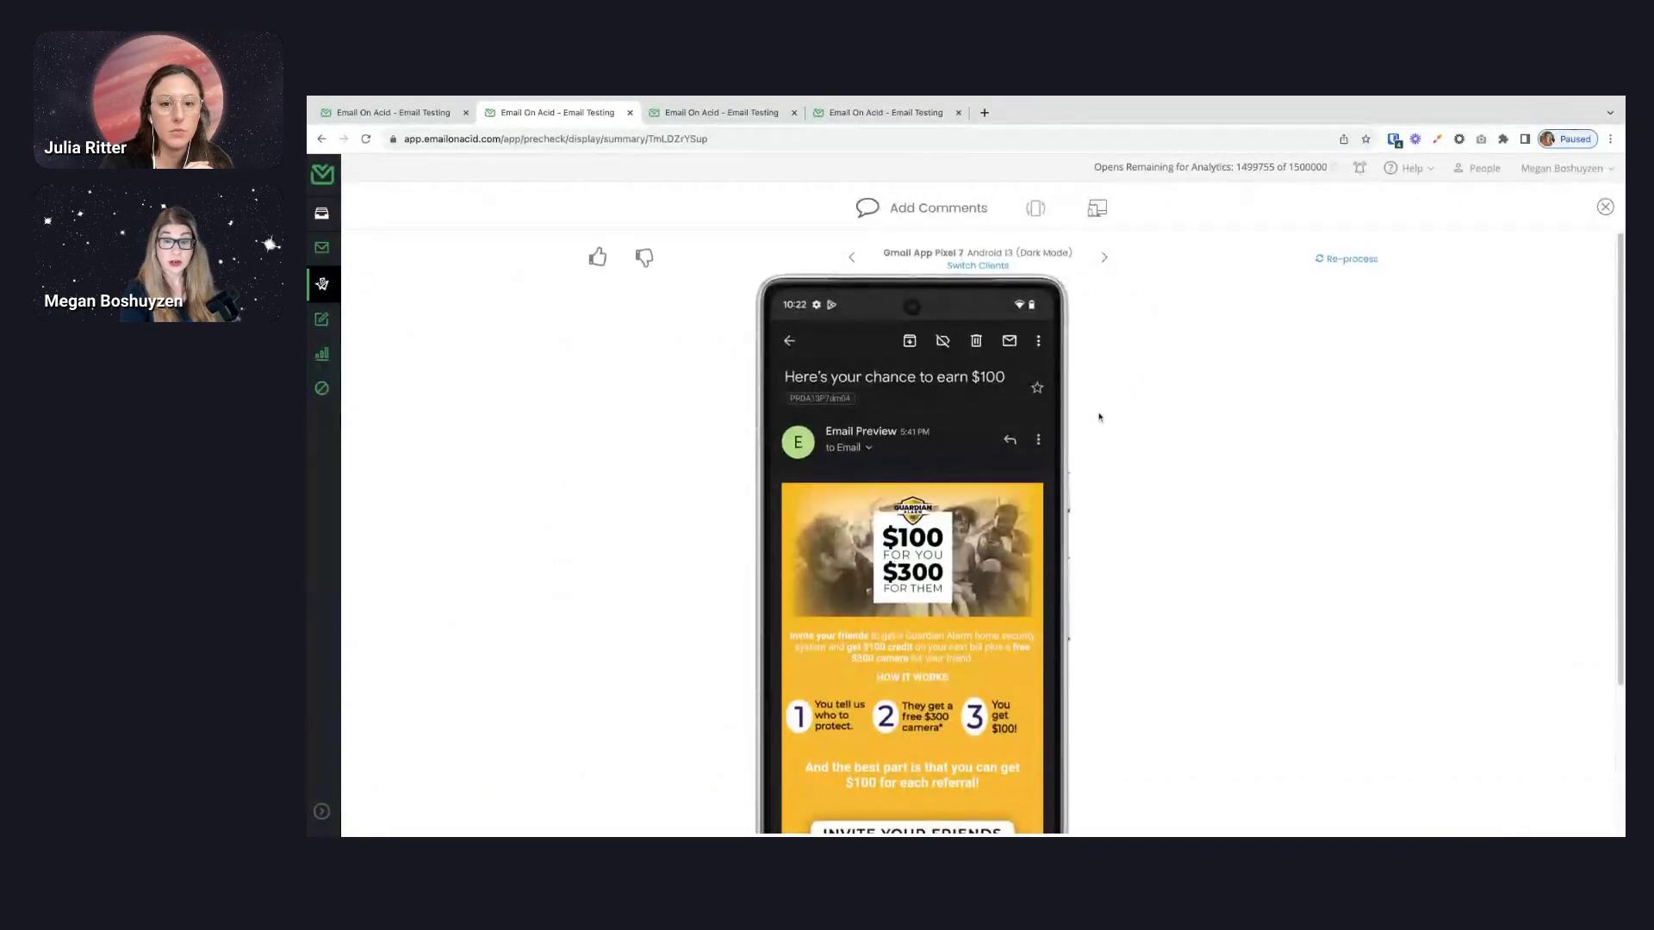
pyautogui.scroll(-3, 990, 416)
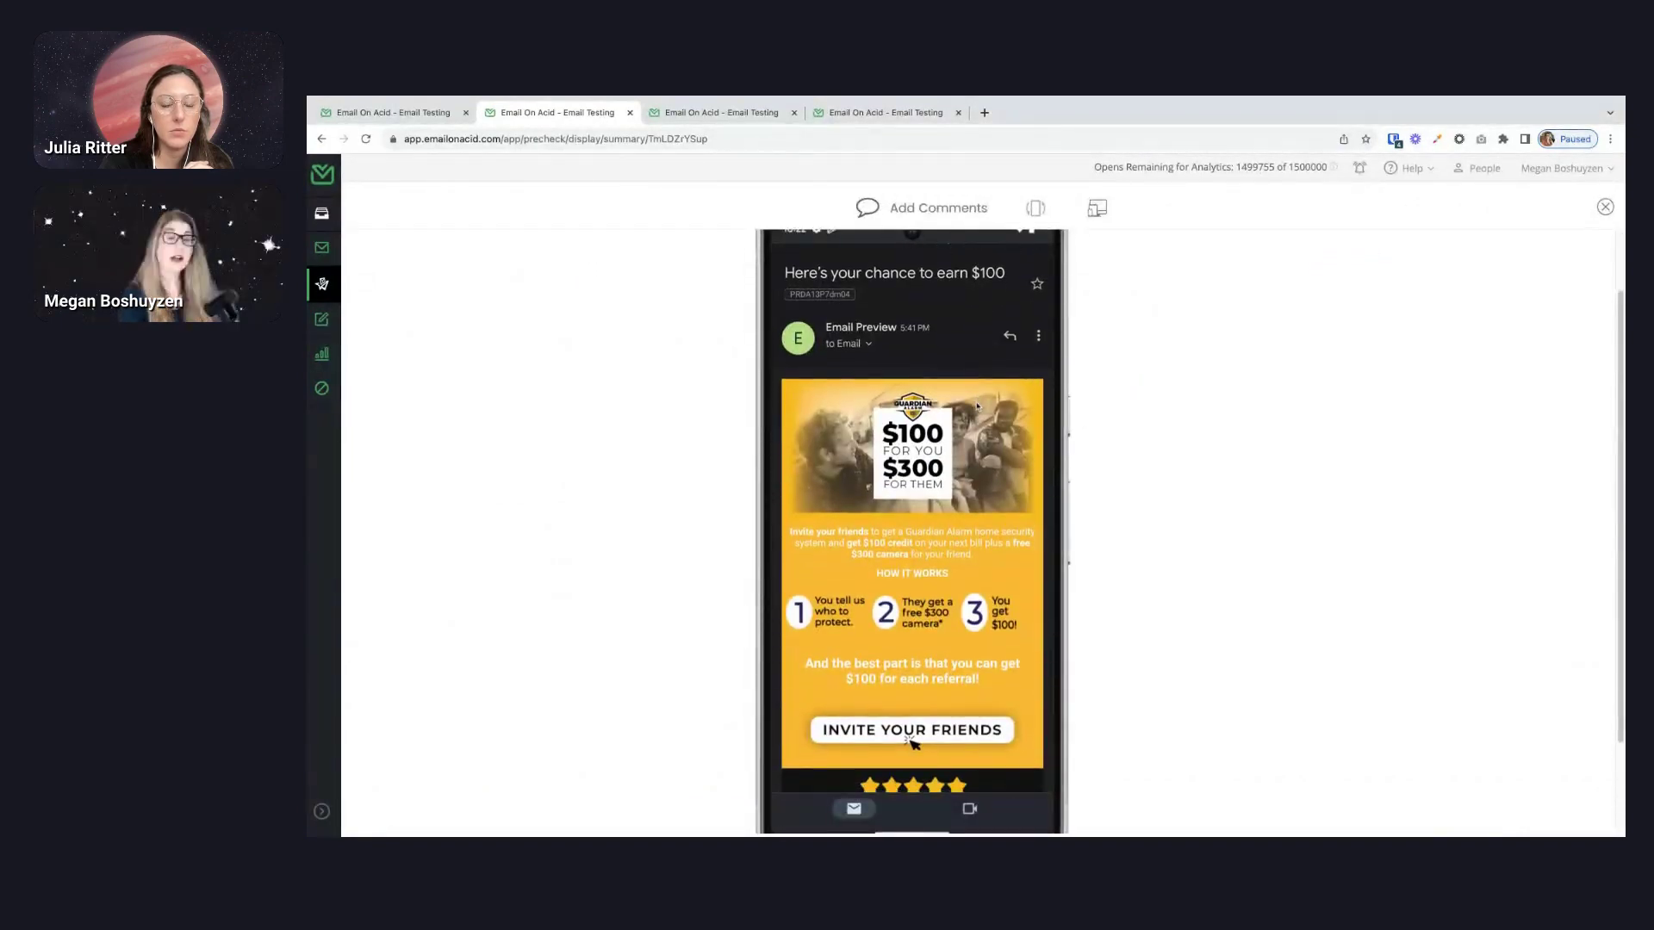
pyautogui.scroll(-2, 986, 416)
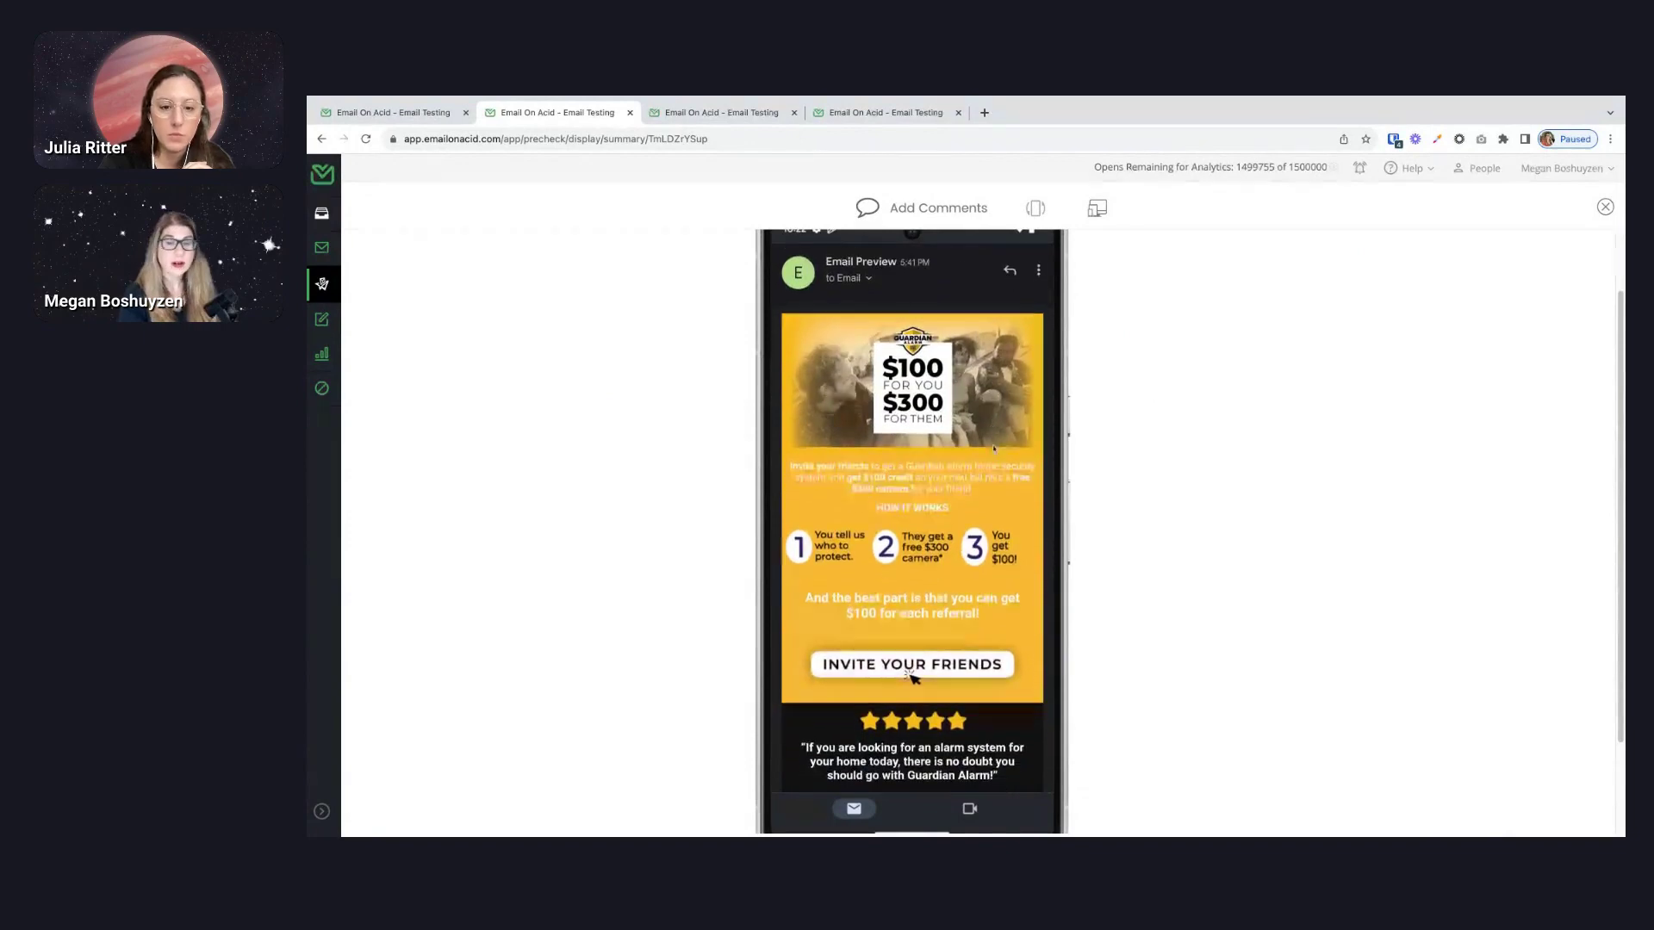
pyautogui.scroll(-2, 993, 448)
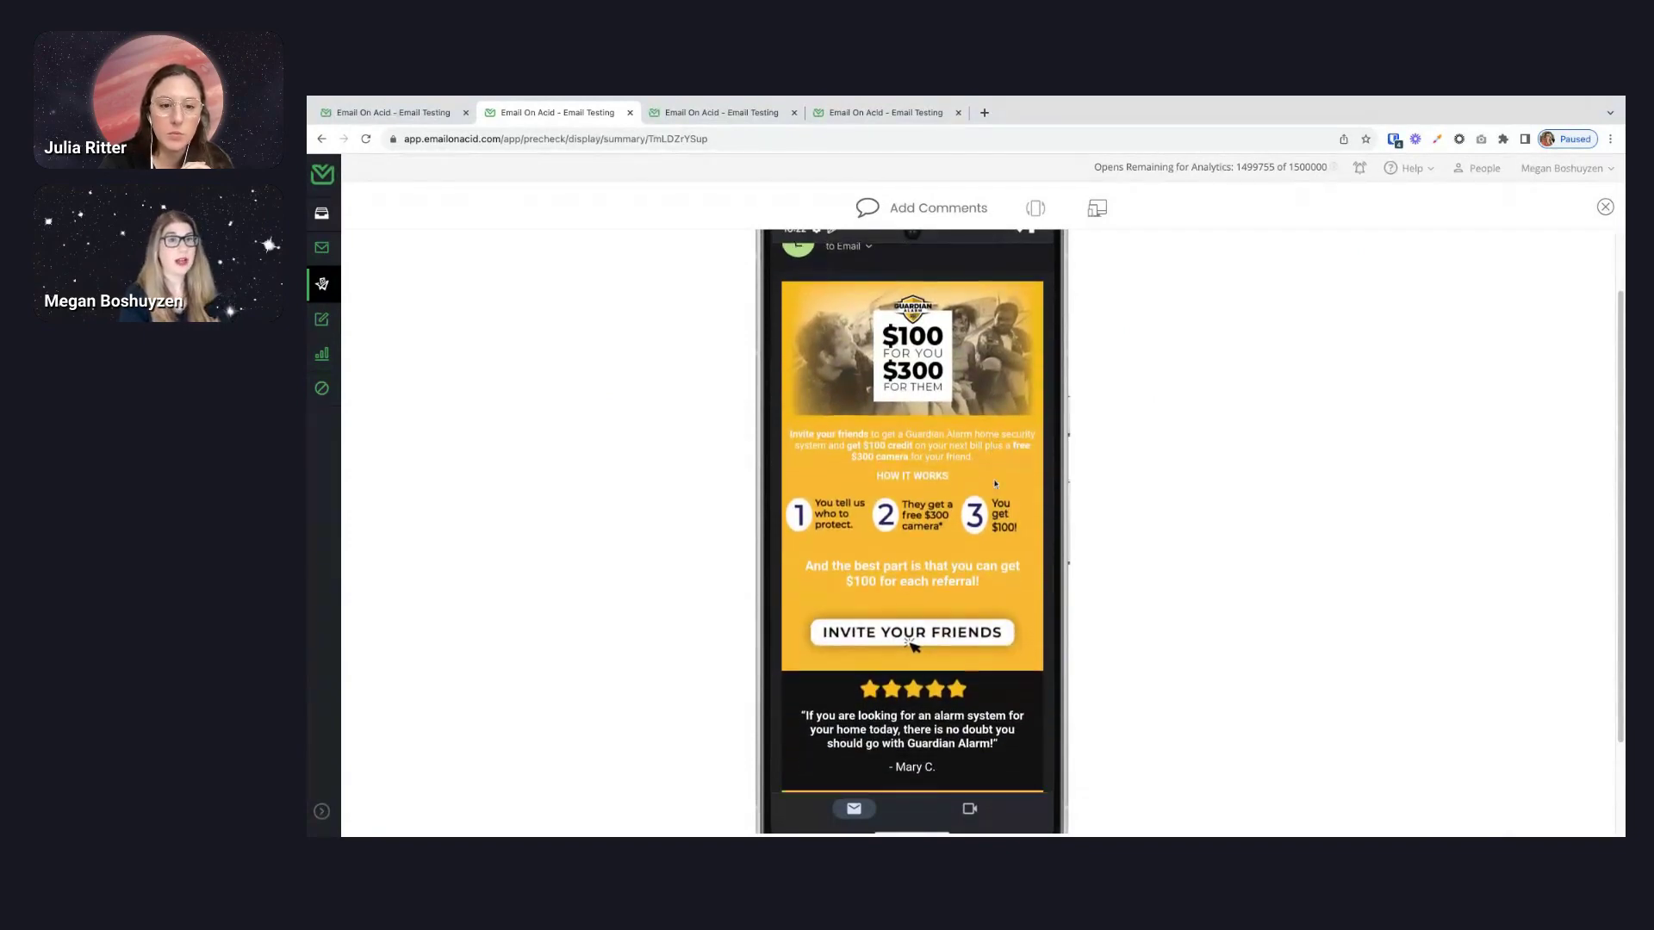
pyautogui.scroll(-5, 991, 511)
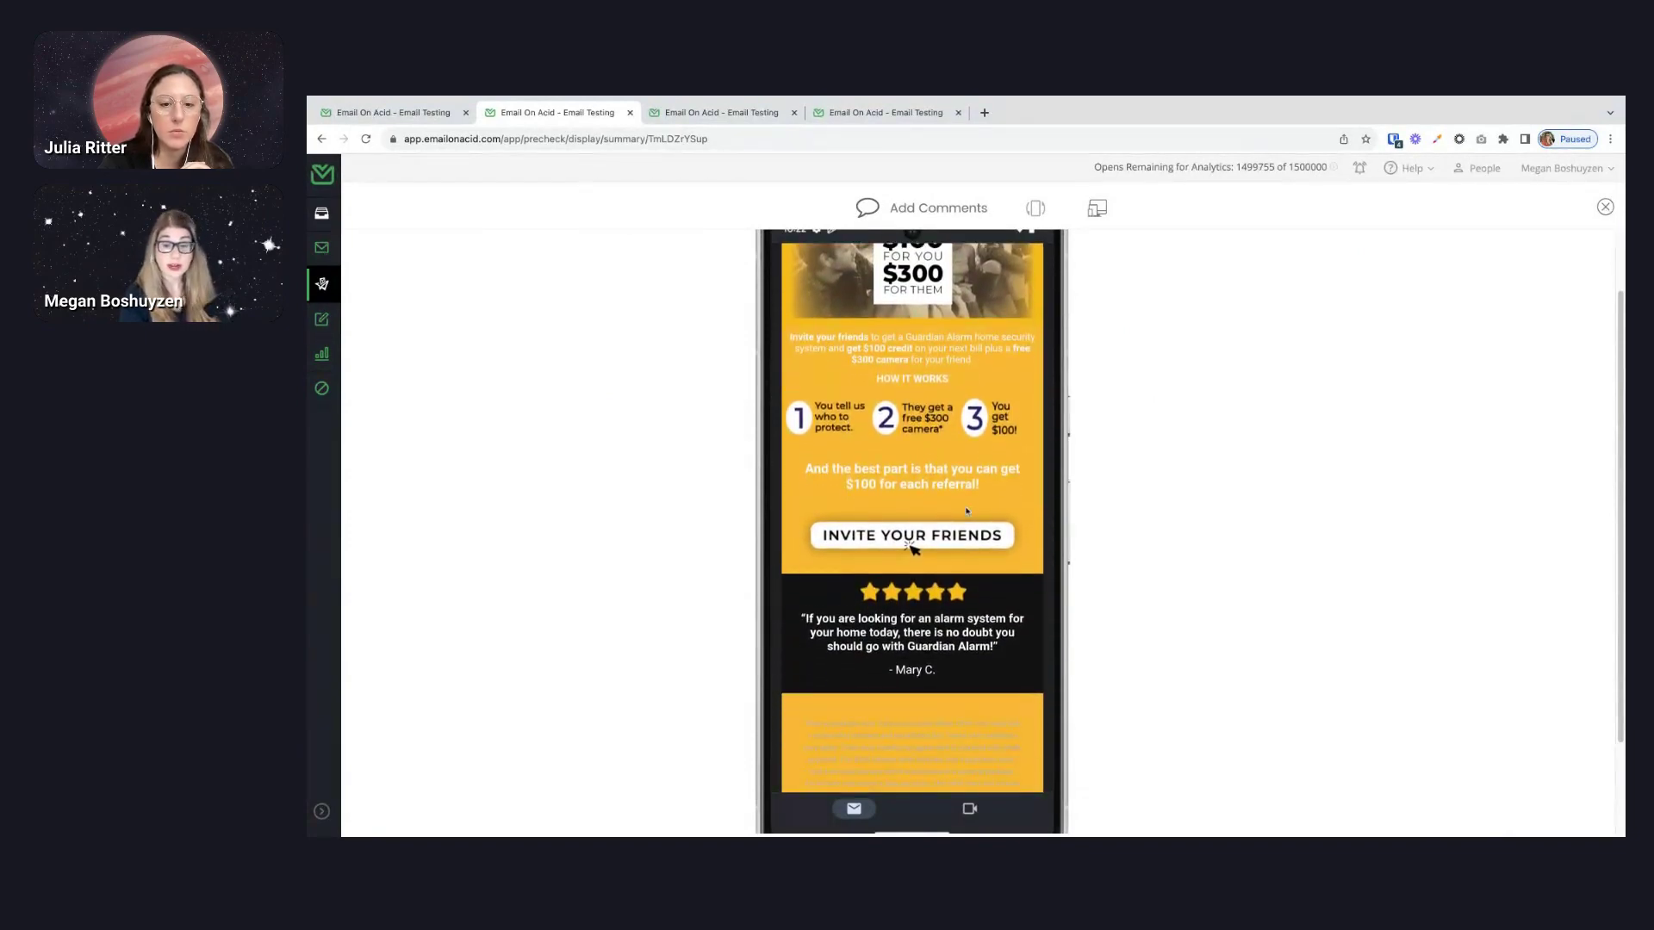
pyautogui.scroll(-2, 954, 500)
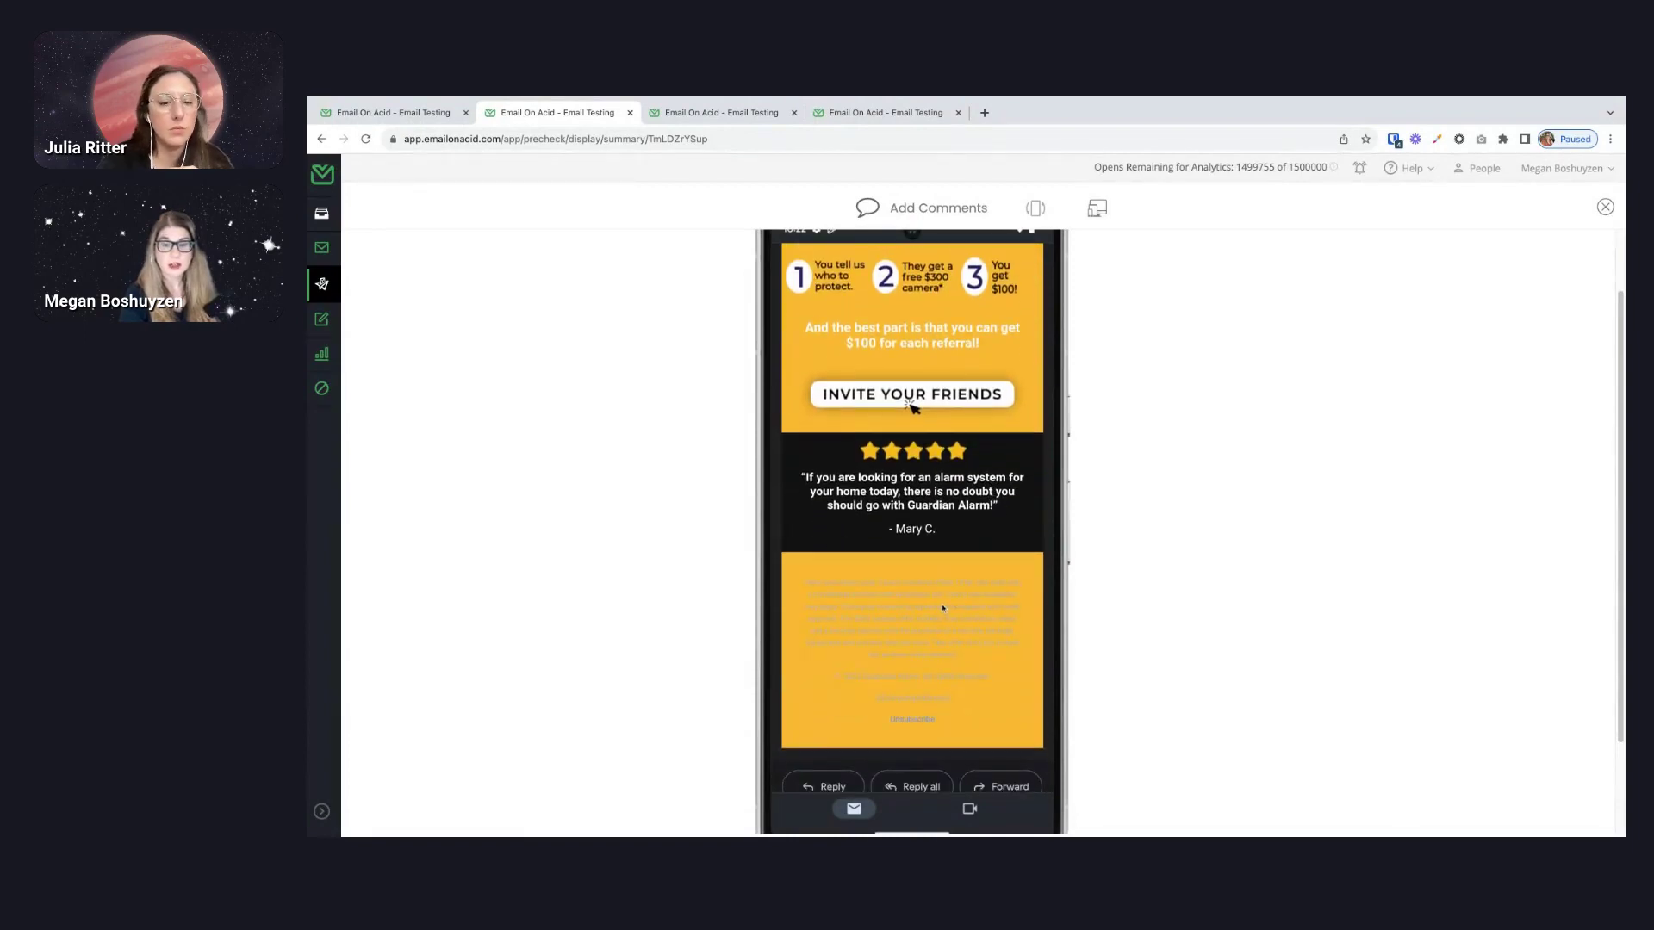
pyautogui.scroll(-1, 928, 597)
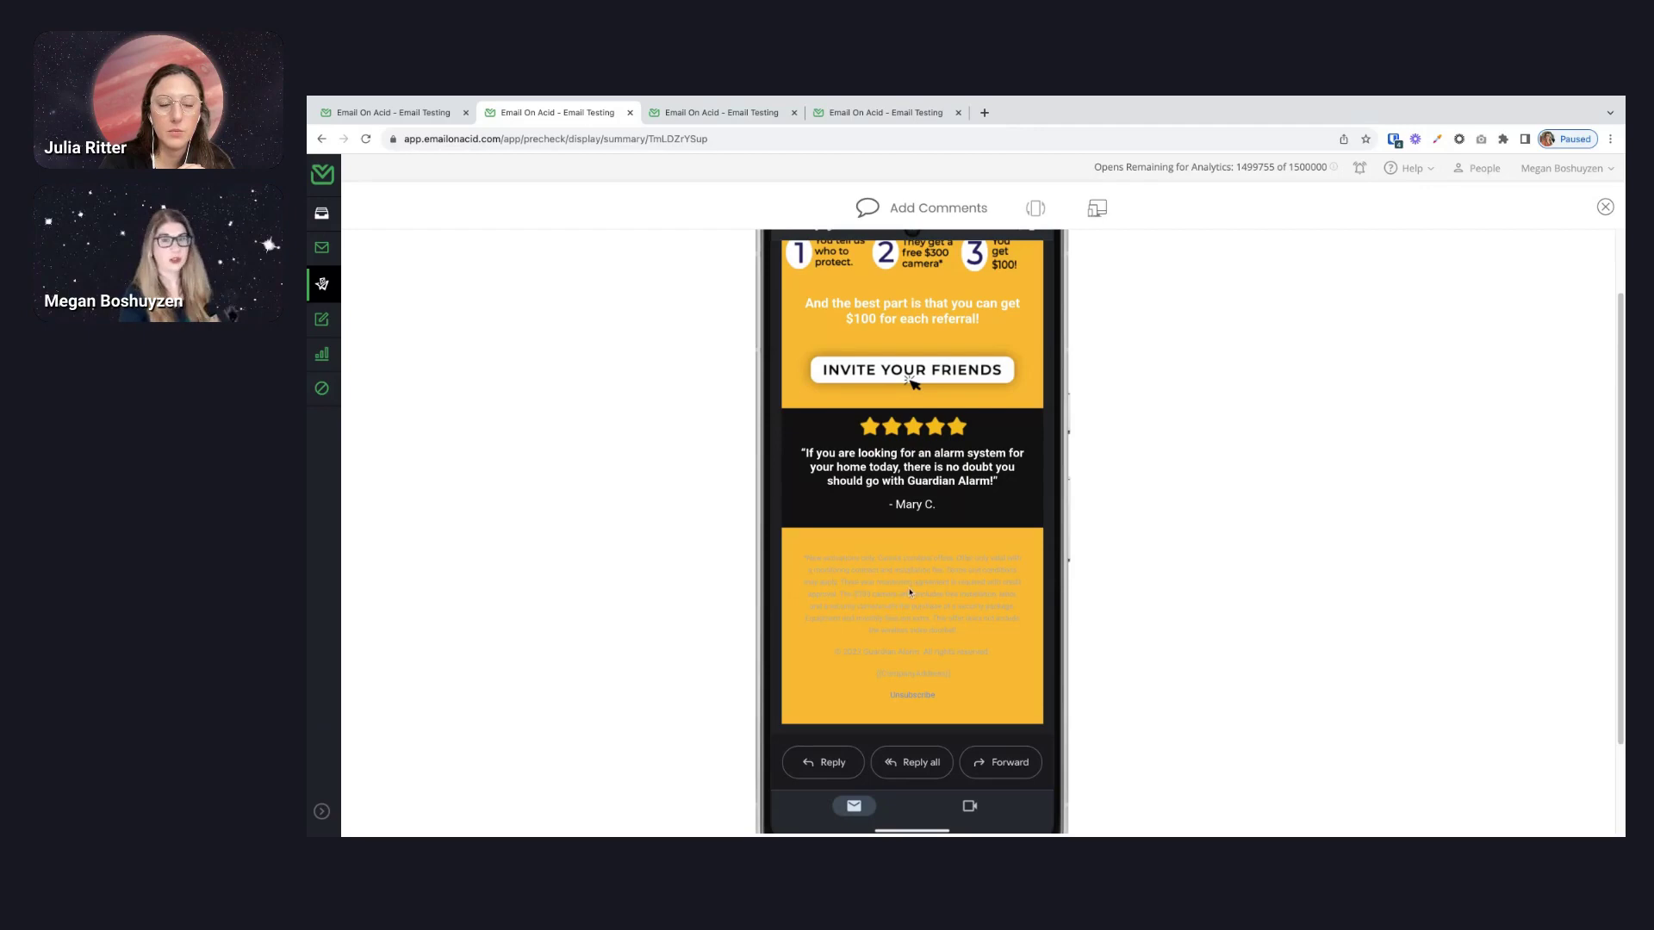
pyautogui.scroll(10, 900, 616)
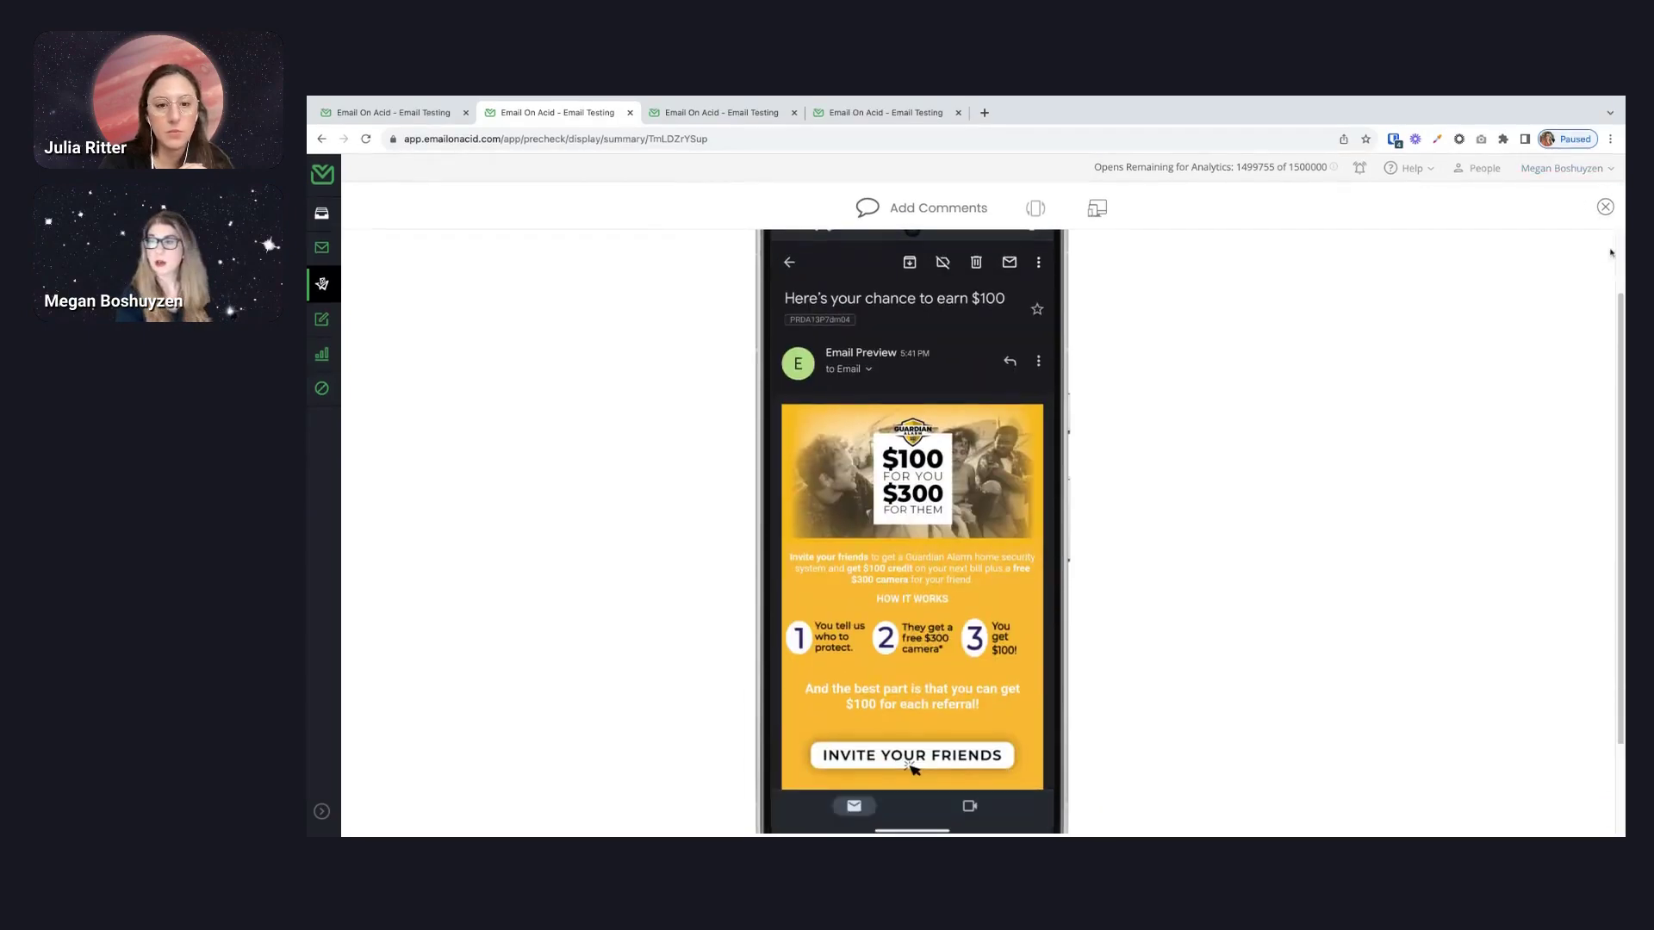
pyautogui.click(1604, 209)
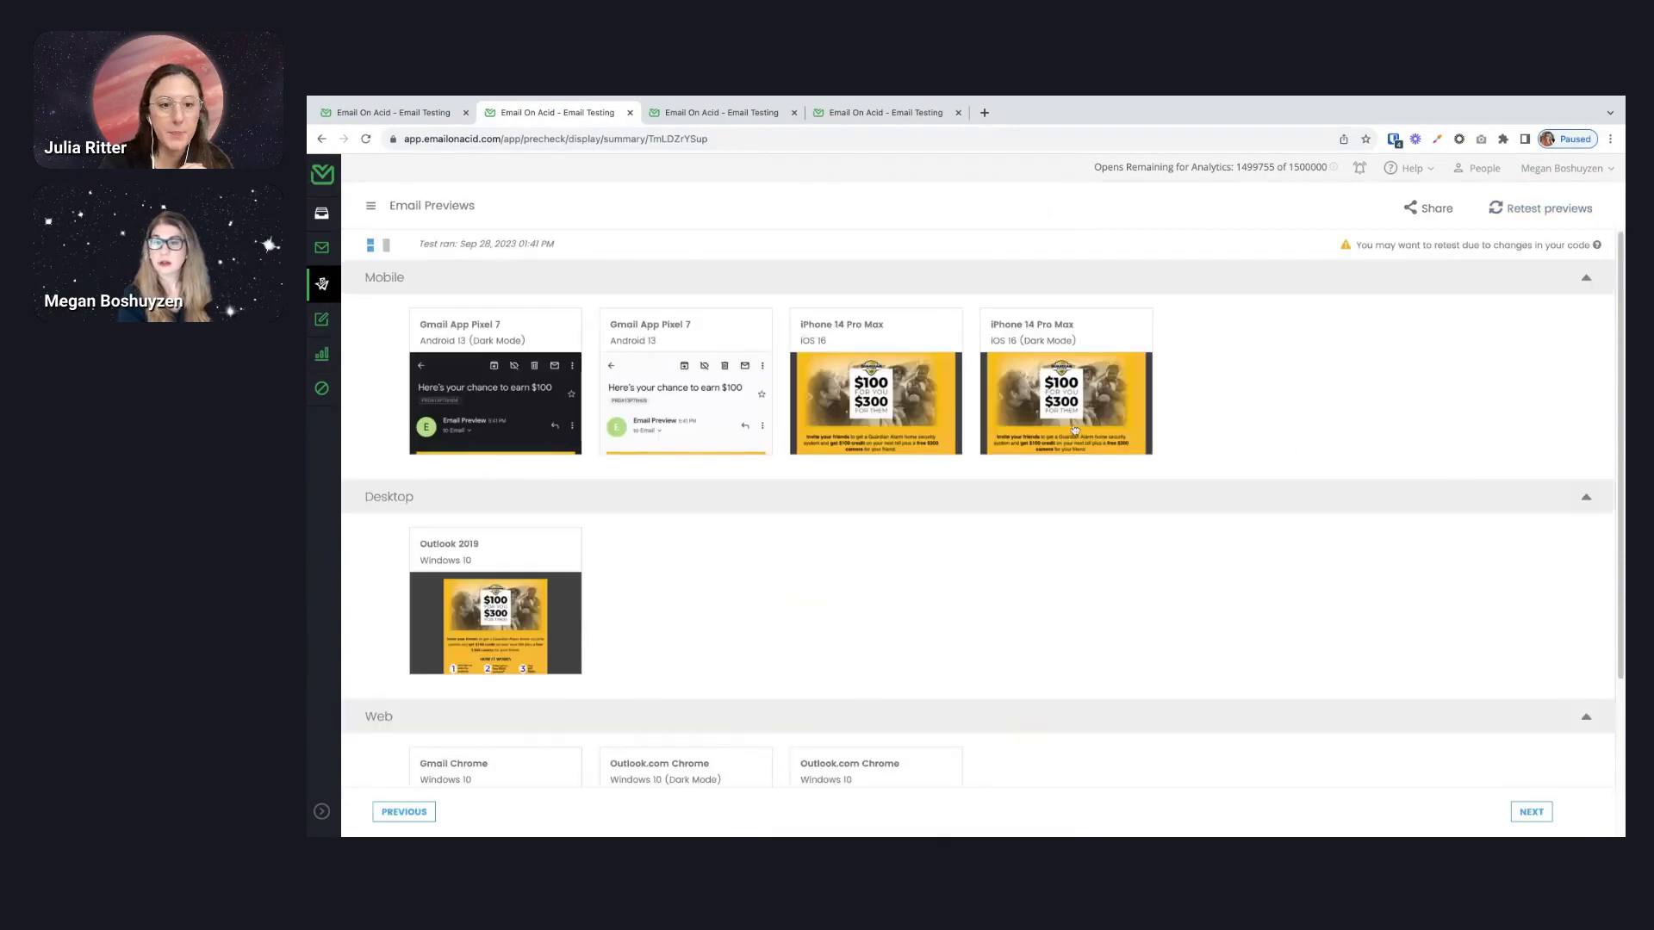
# - Examine the full email in the iPhone 14 Pro Max iOS 16 (Dark Mode) preview, then return to the client list
pyautogui.click(1044, 362)
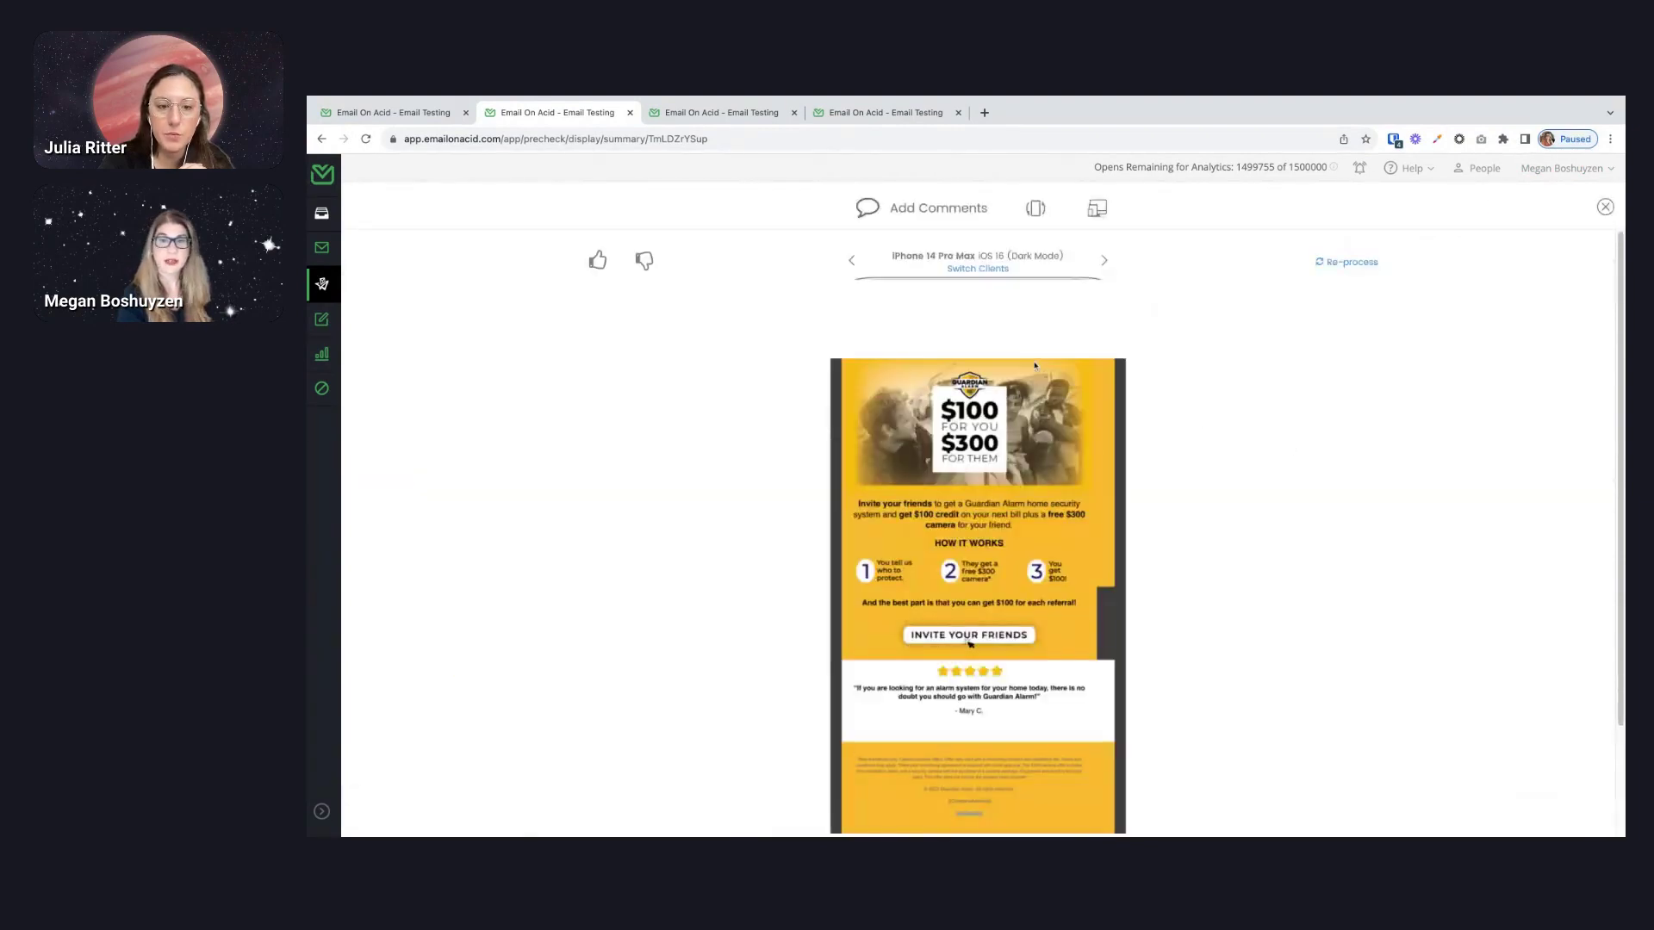
pyautogui.scroll(-1, 1050, 479)
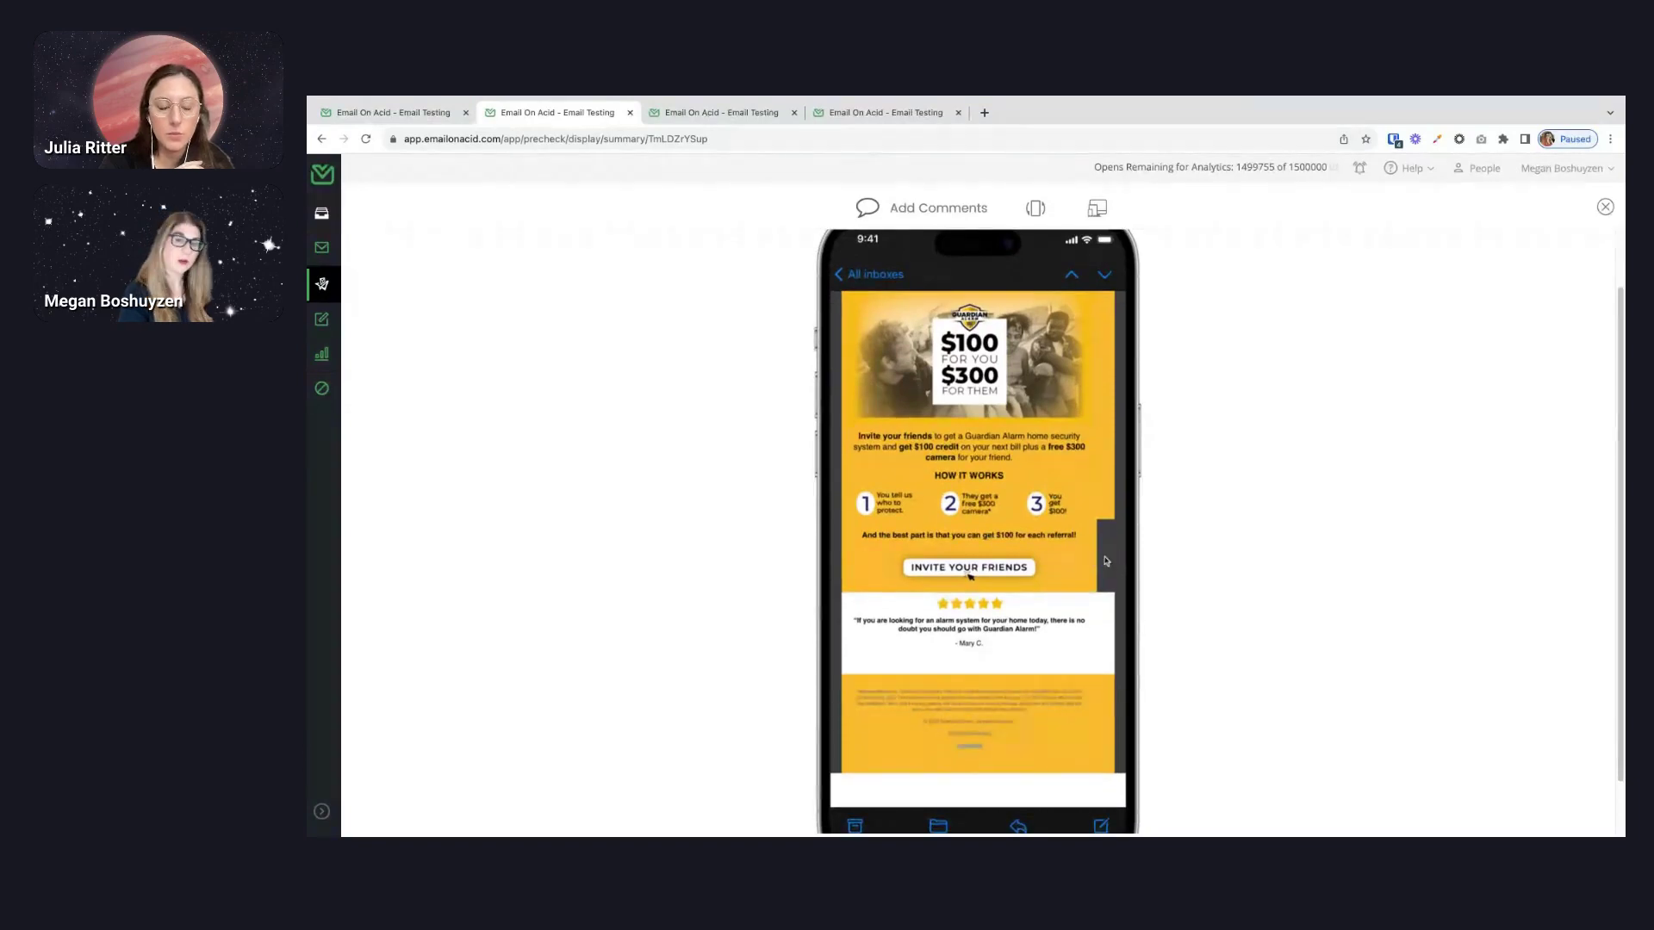
pyautogui.scroll(-3, 1093, 533)
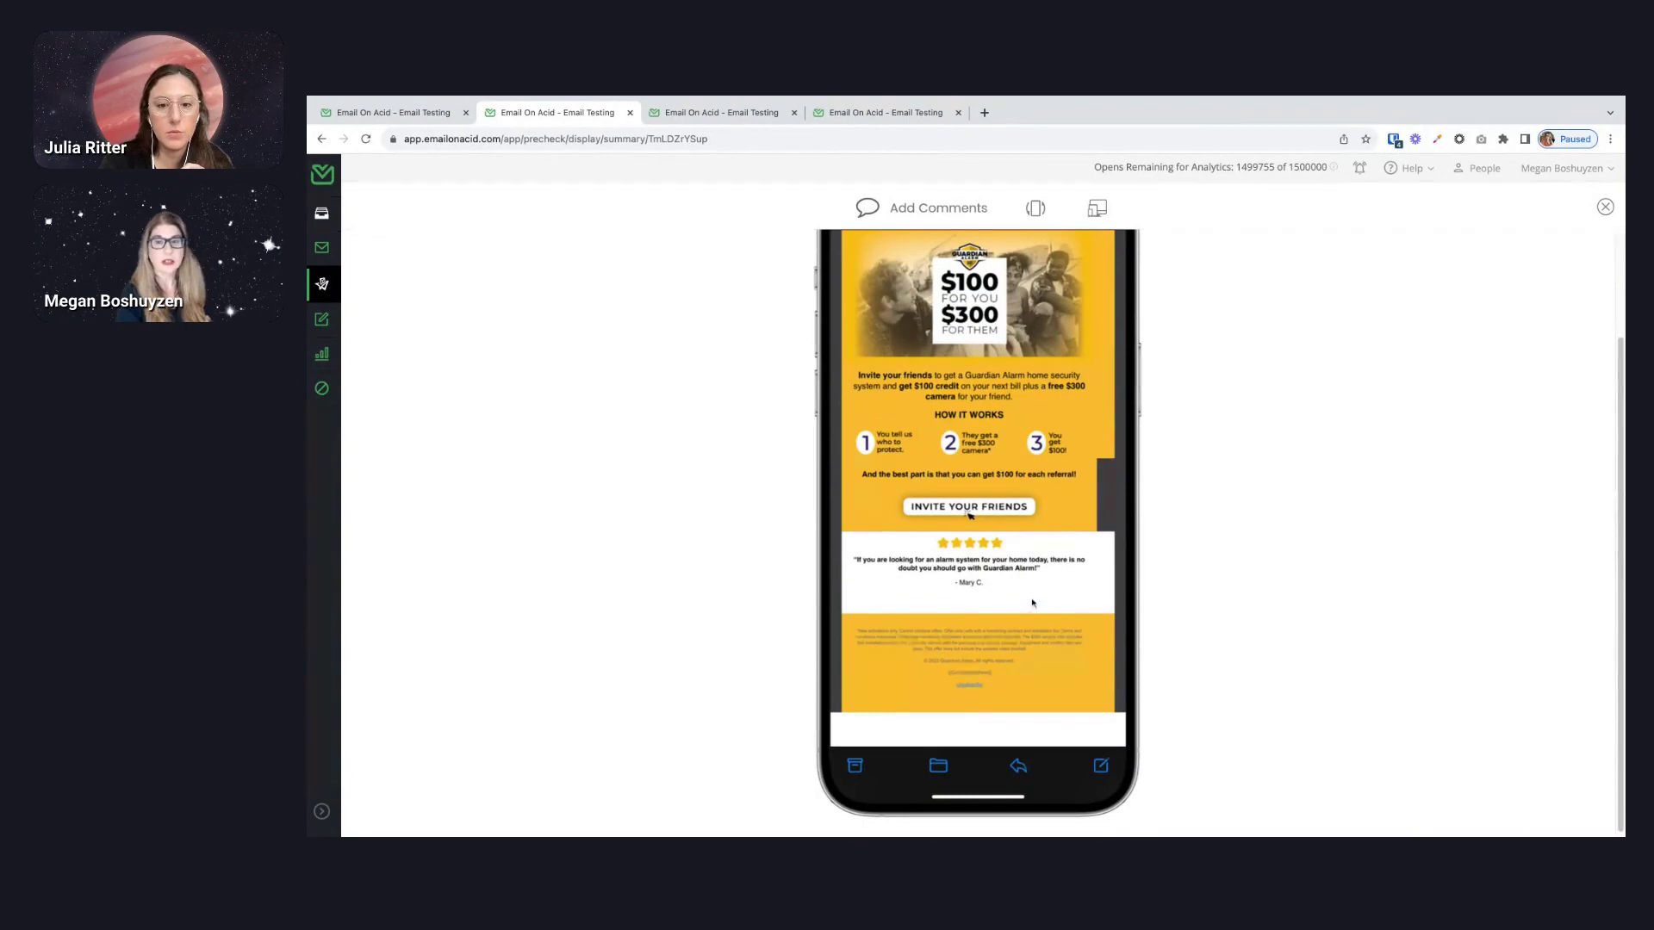
pyautogui.scroll(5, 1033, 603)
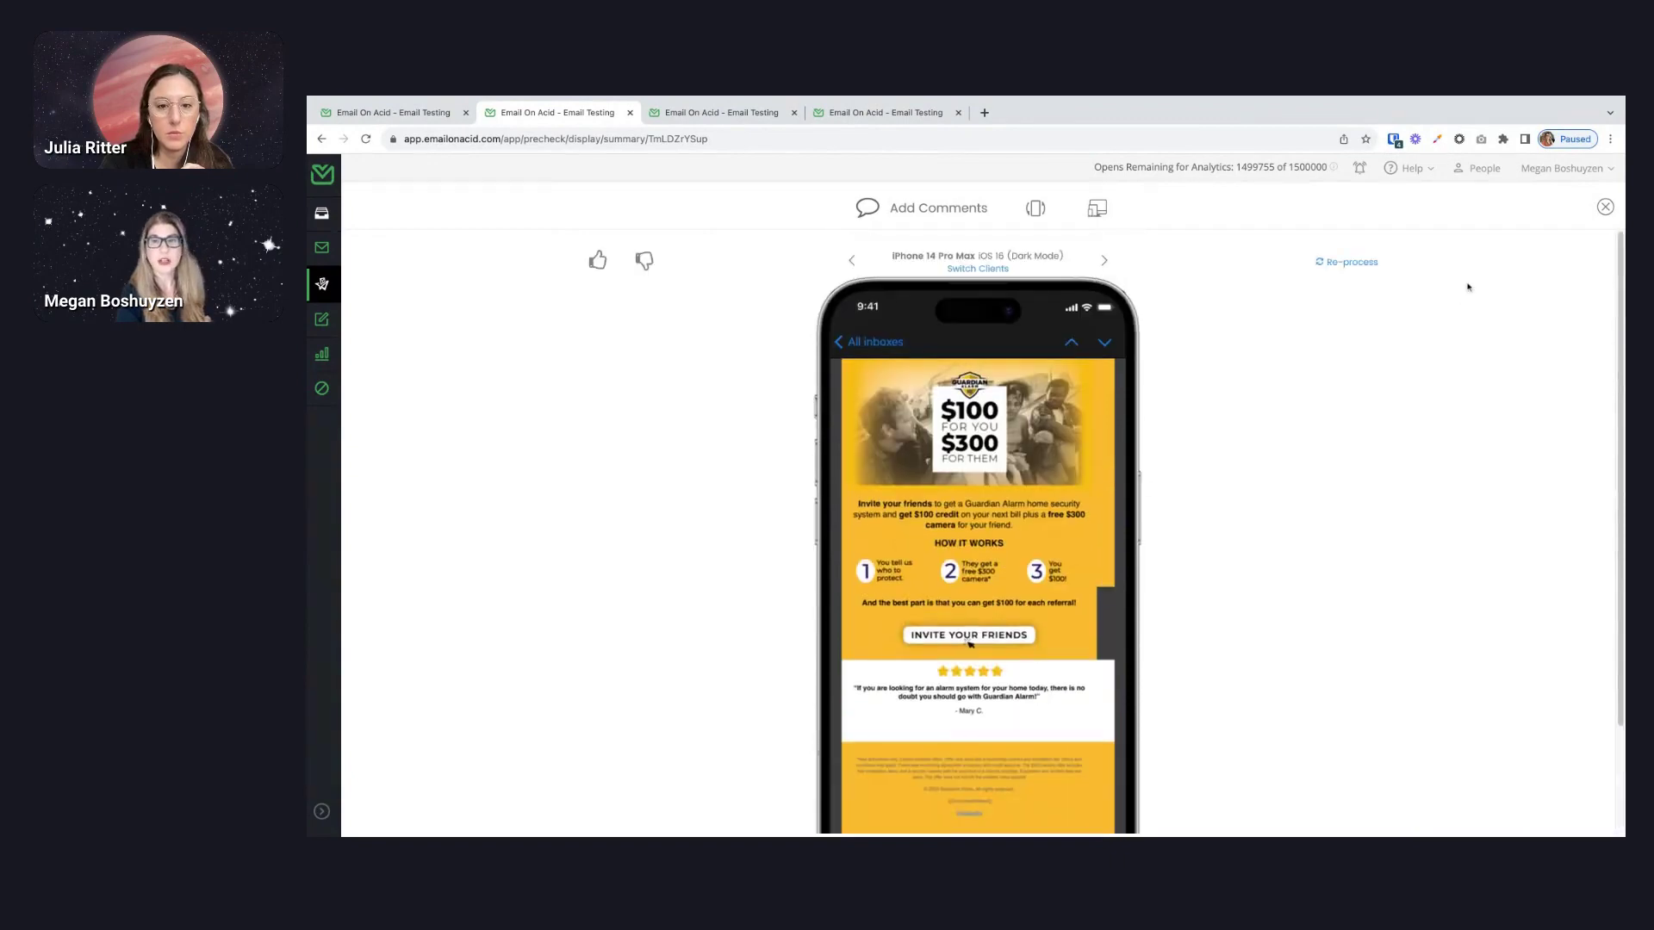
pyautogui.click(1604, 208)
pyautogui.scroll(-2, 948, 508)
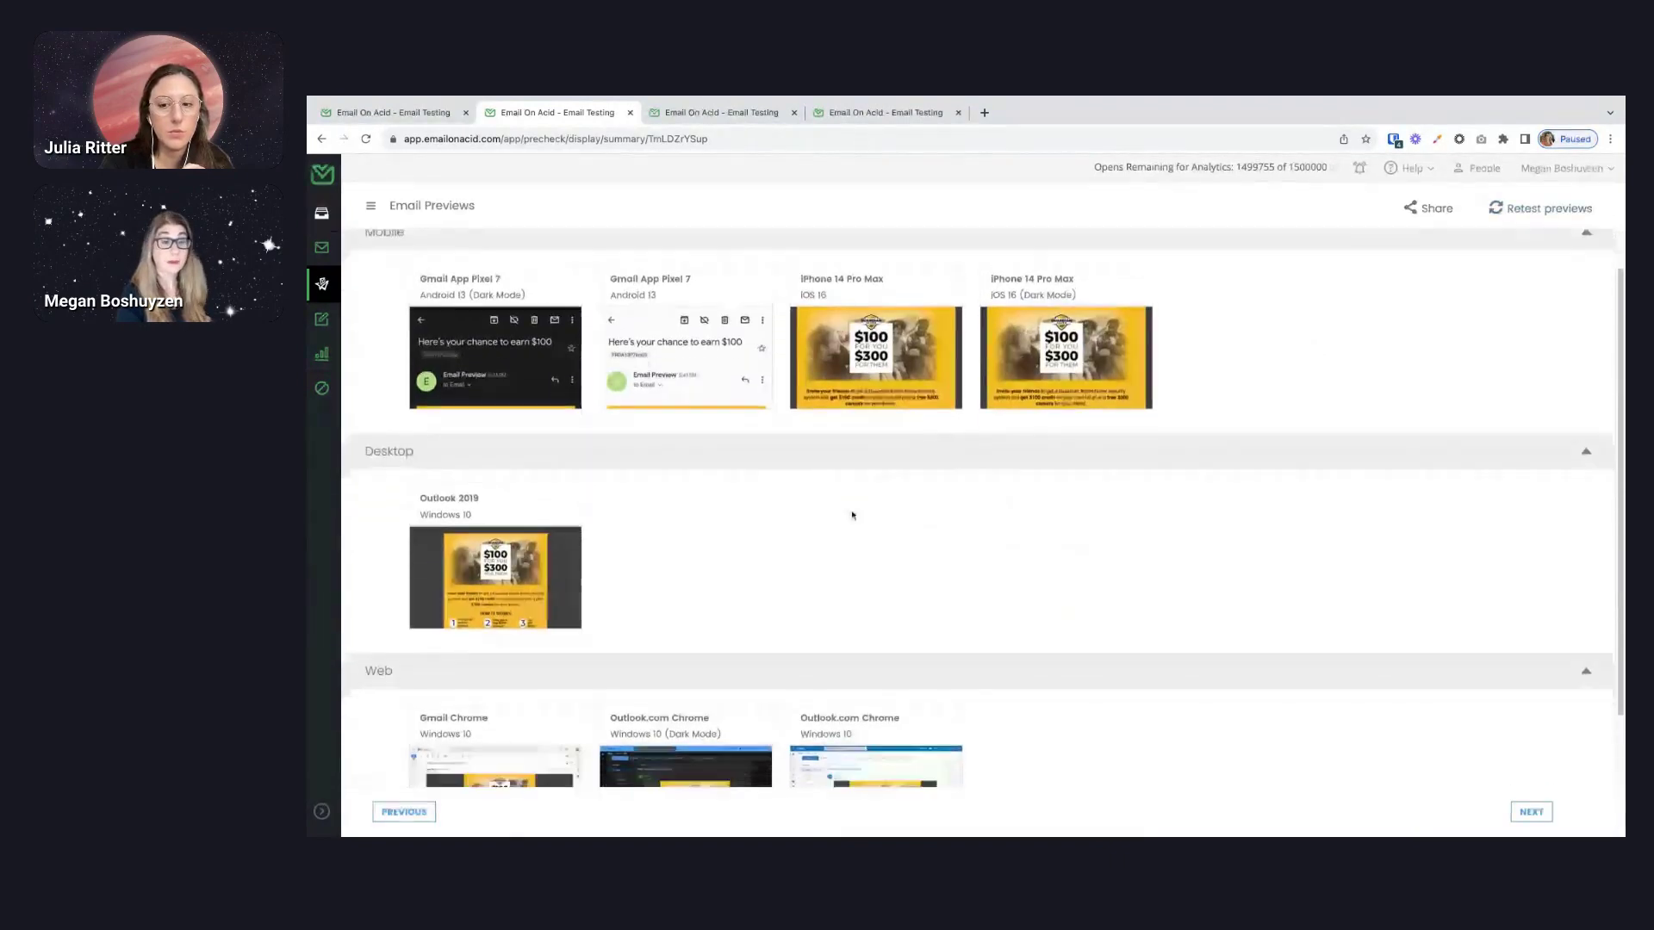
# - Examine the full email in the Outlook 2019 Windows 10 preview, then return to the list of all projects
pyautogui.scroll(-1, 730, 526)
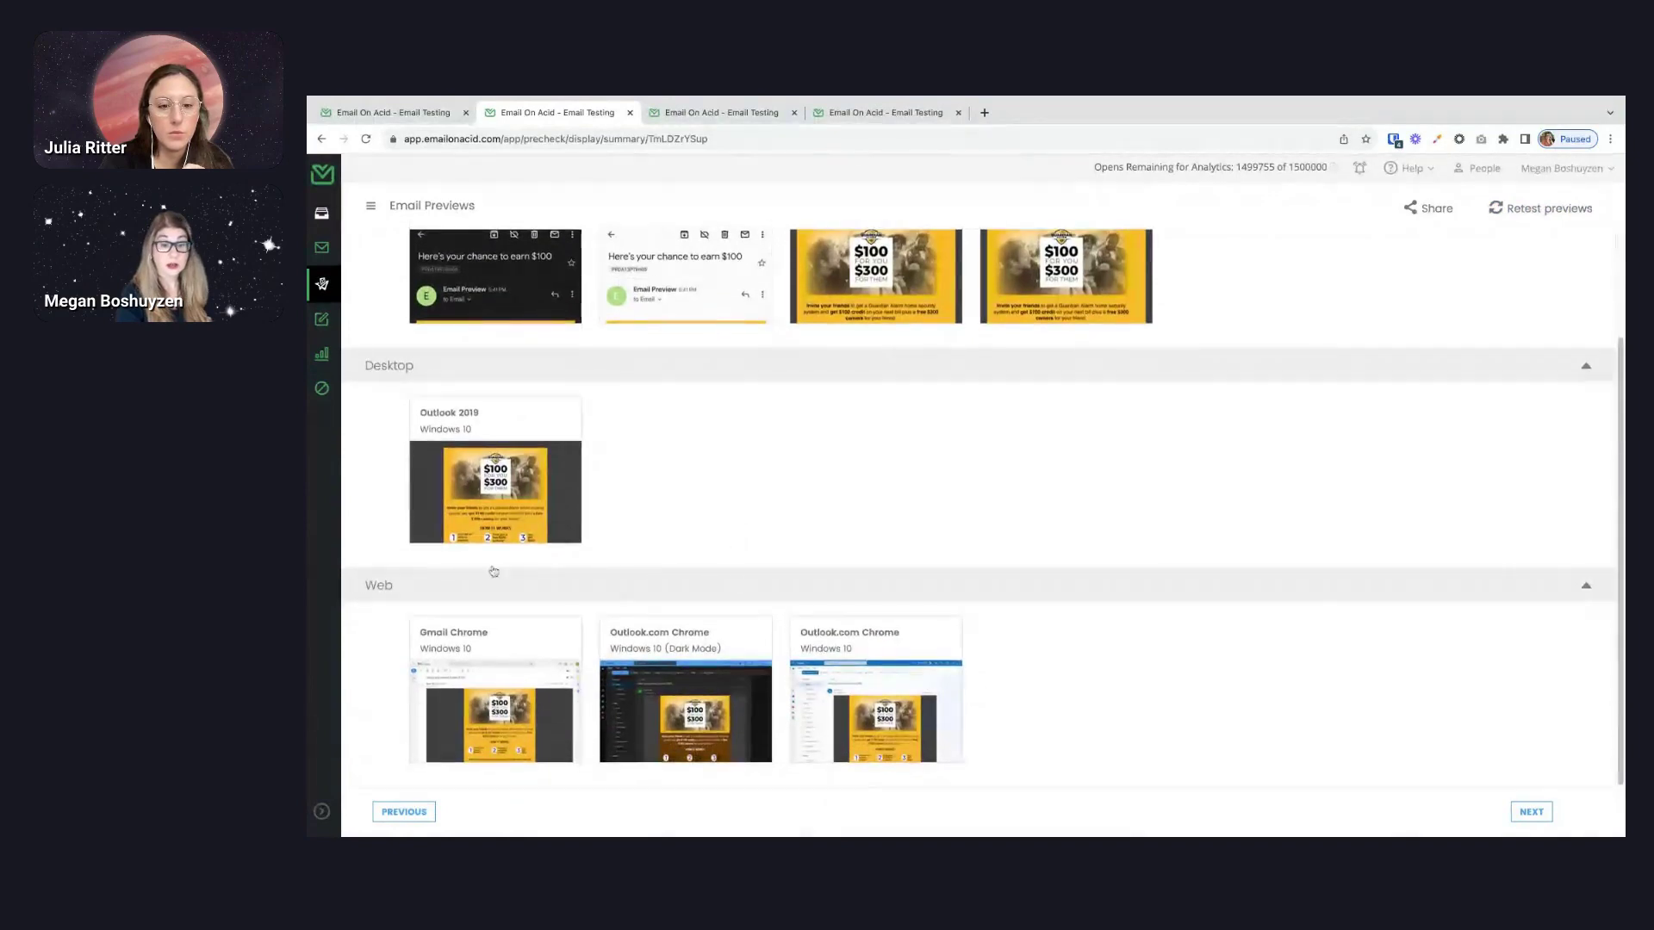
pyautogui.click(413, 483)
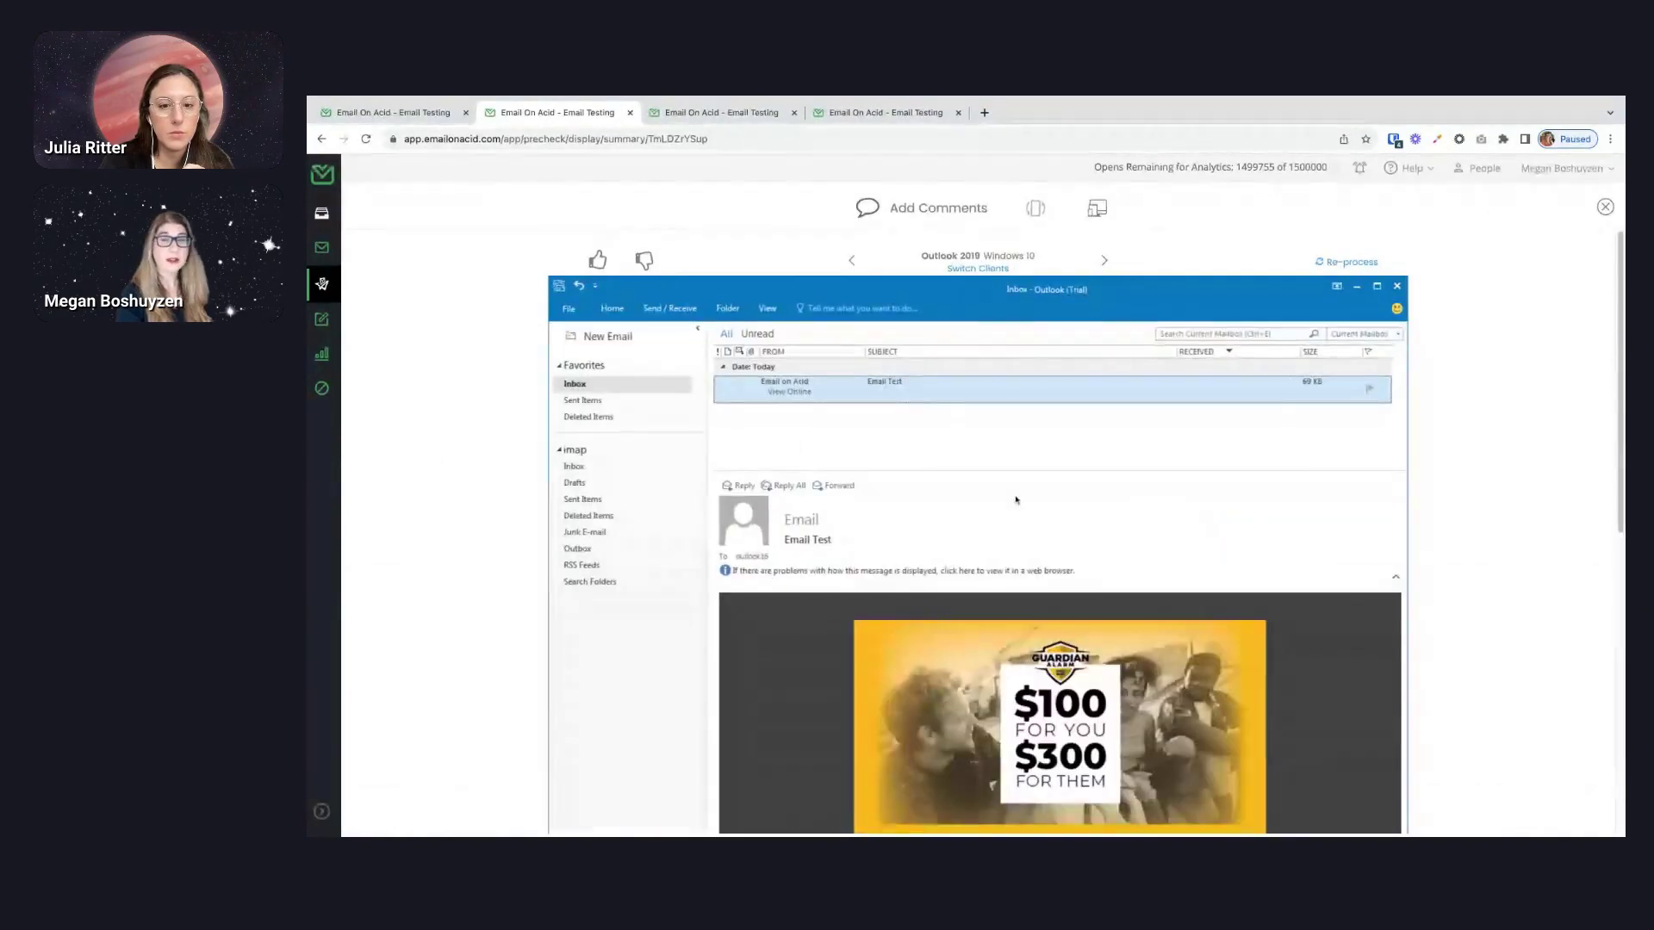
pyautogui.scroll(-8, 1184, 476)
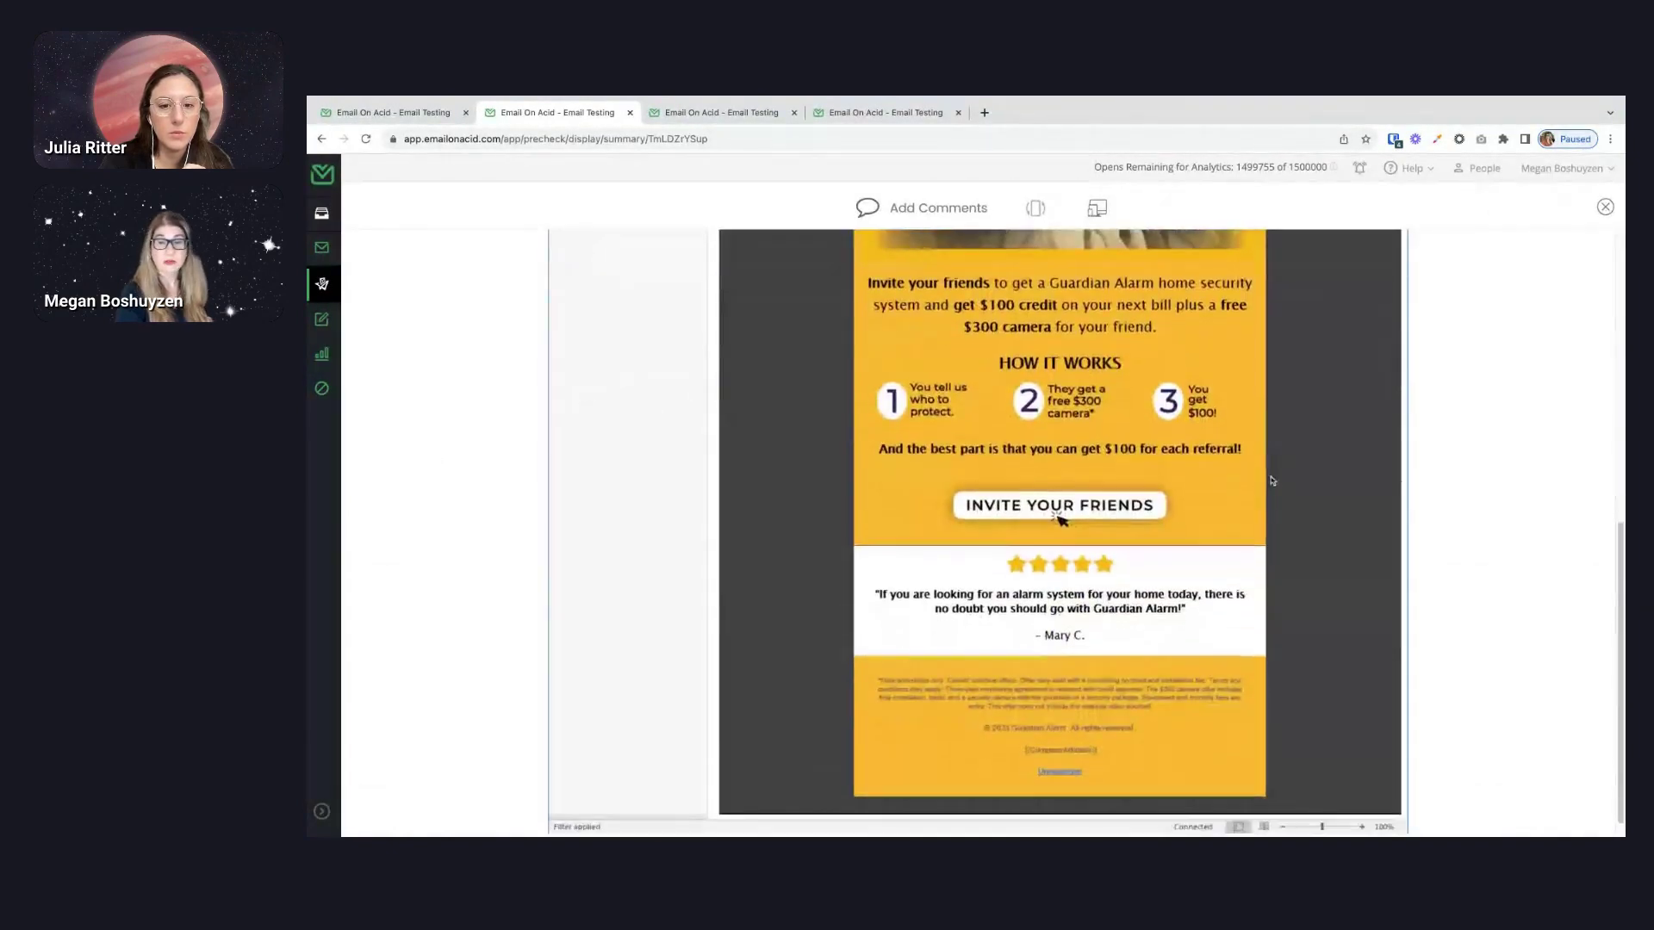
pyautogui.scroll(3, 1271, 500)
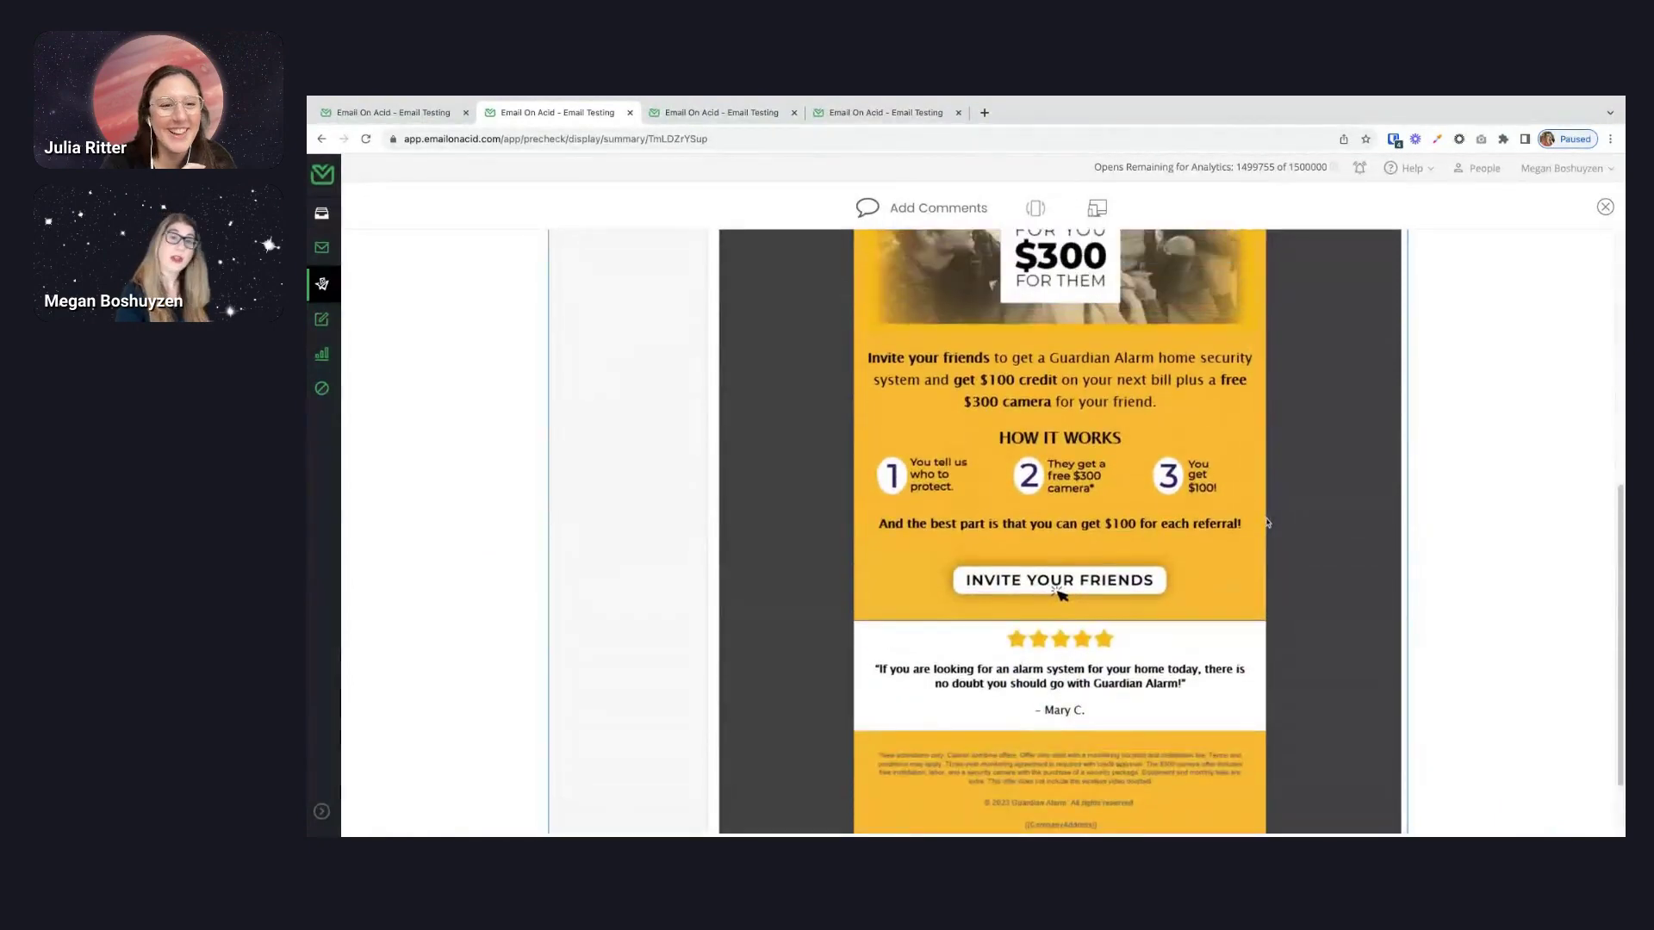
pyautogui.scroll(5, 1266, 521)
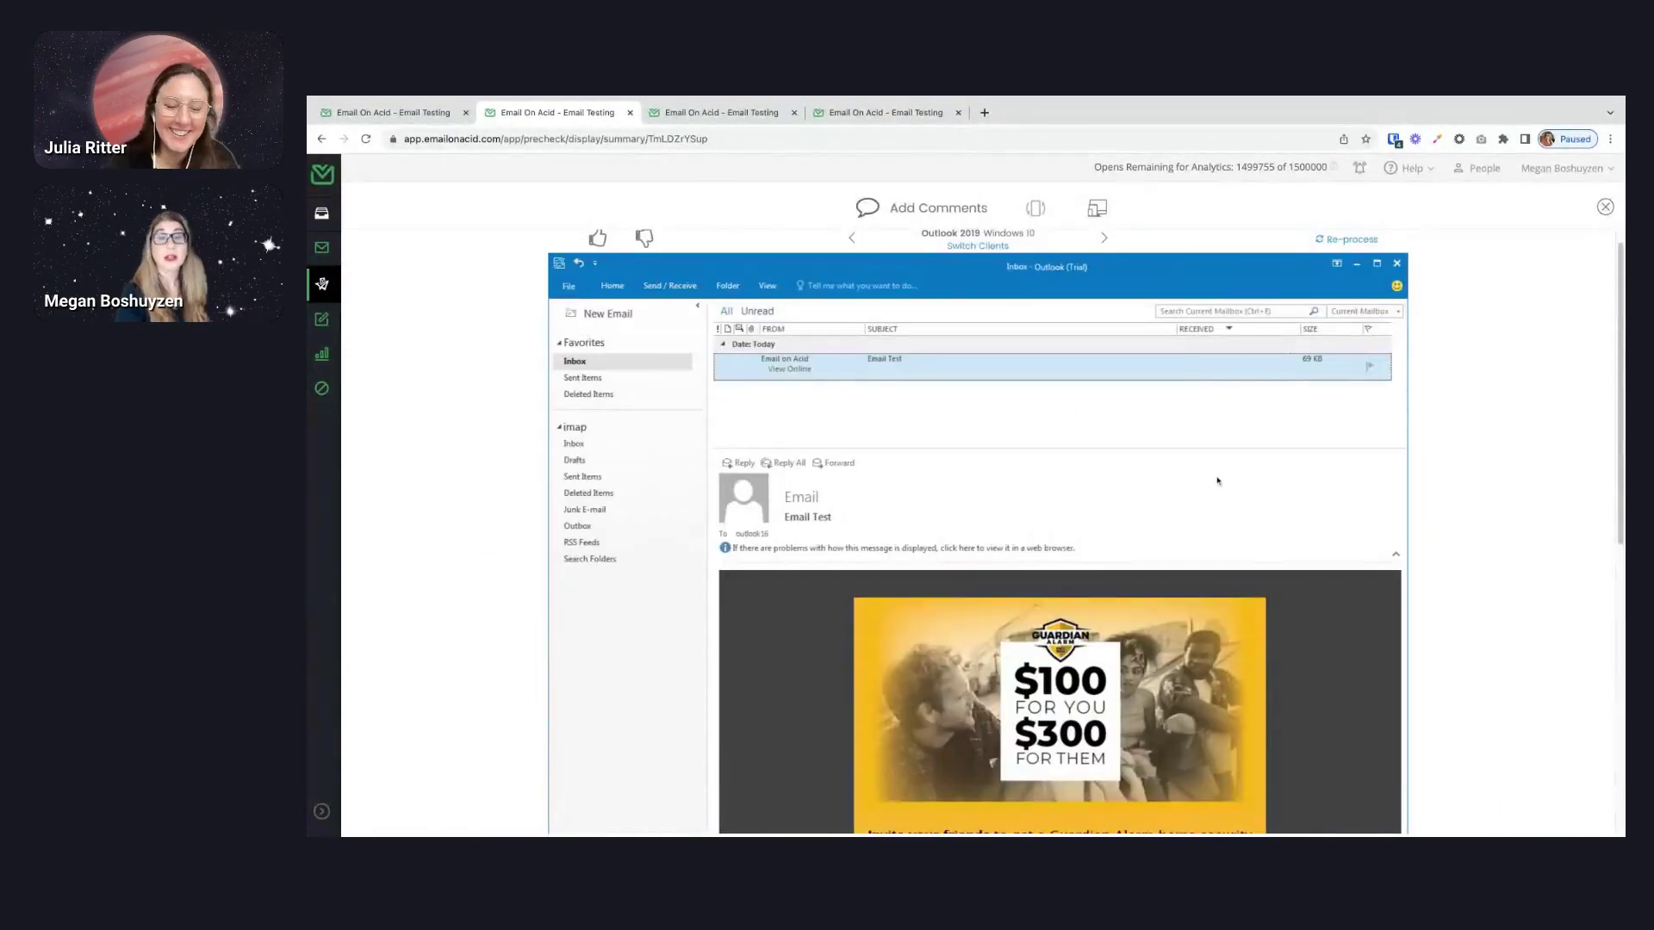
pyautogui.click(337, 217)
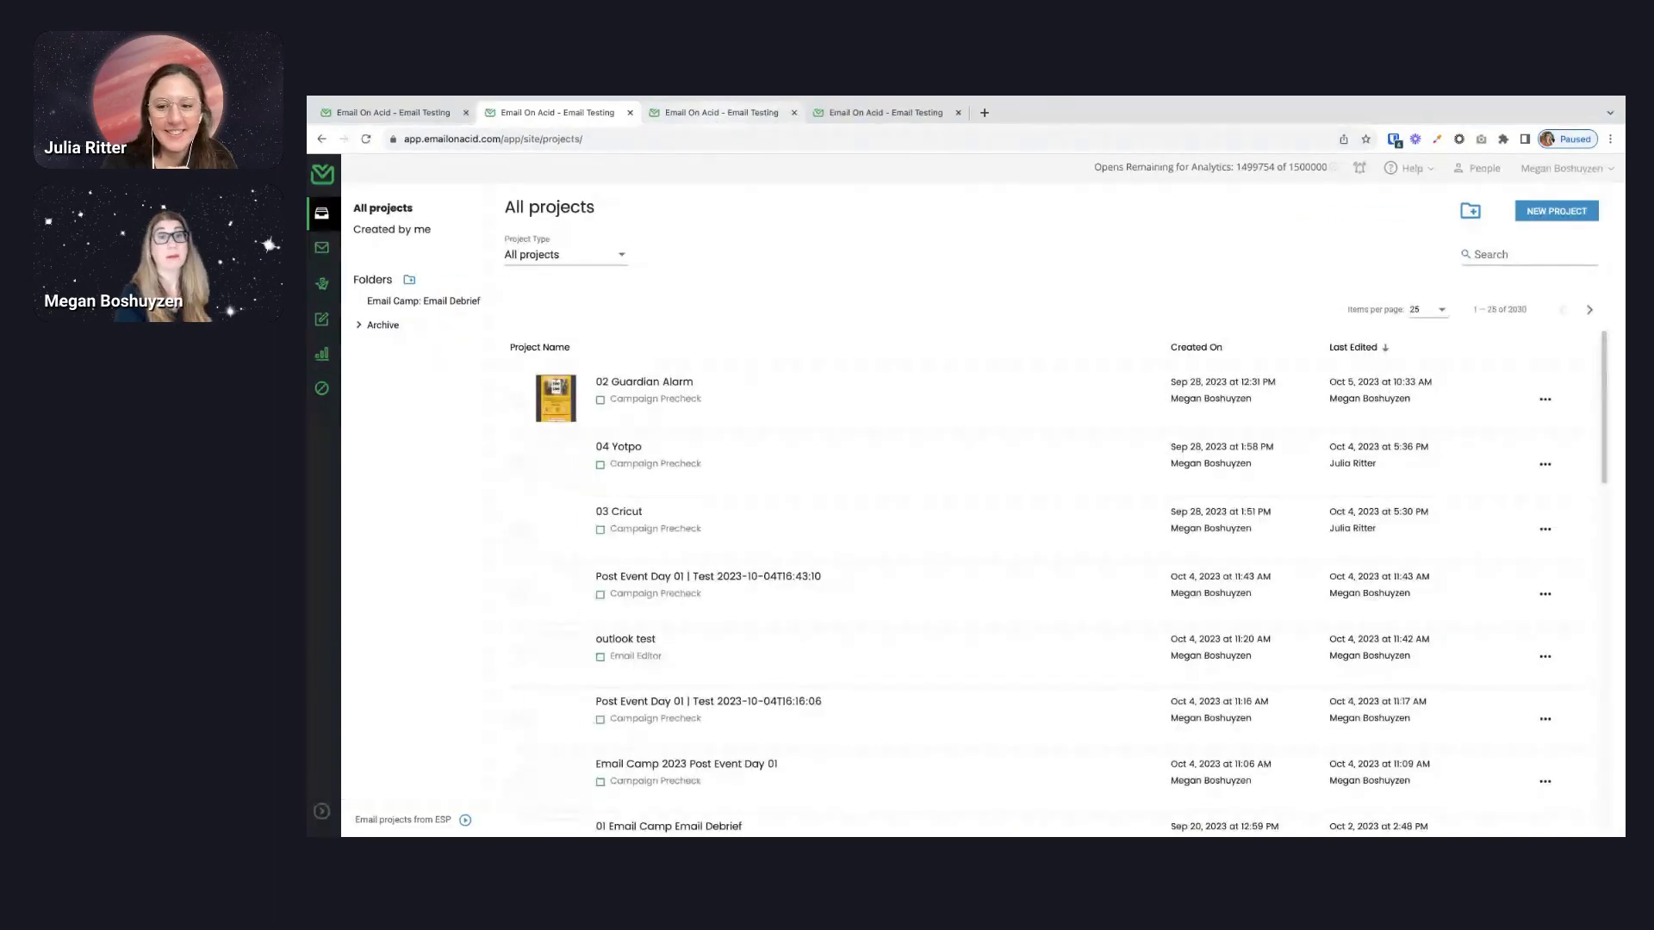
# - Switch to the Cricut email's precheck and examine the email from its header through the "No-stress heat press." section
pyautogui.hotkey('ctrl', 'Tab')
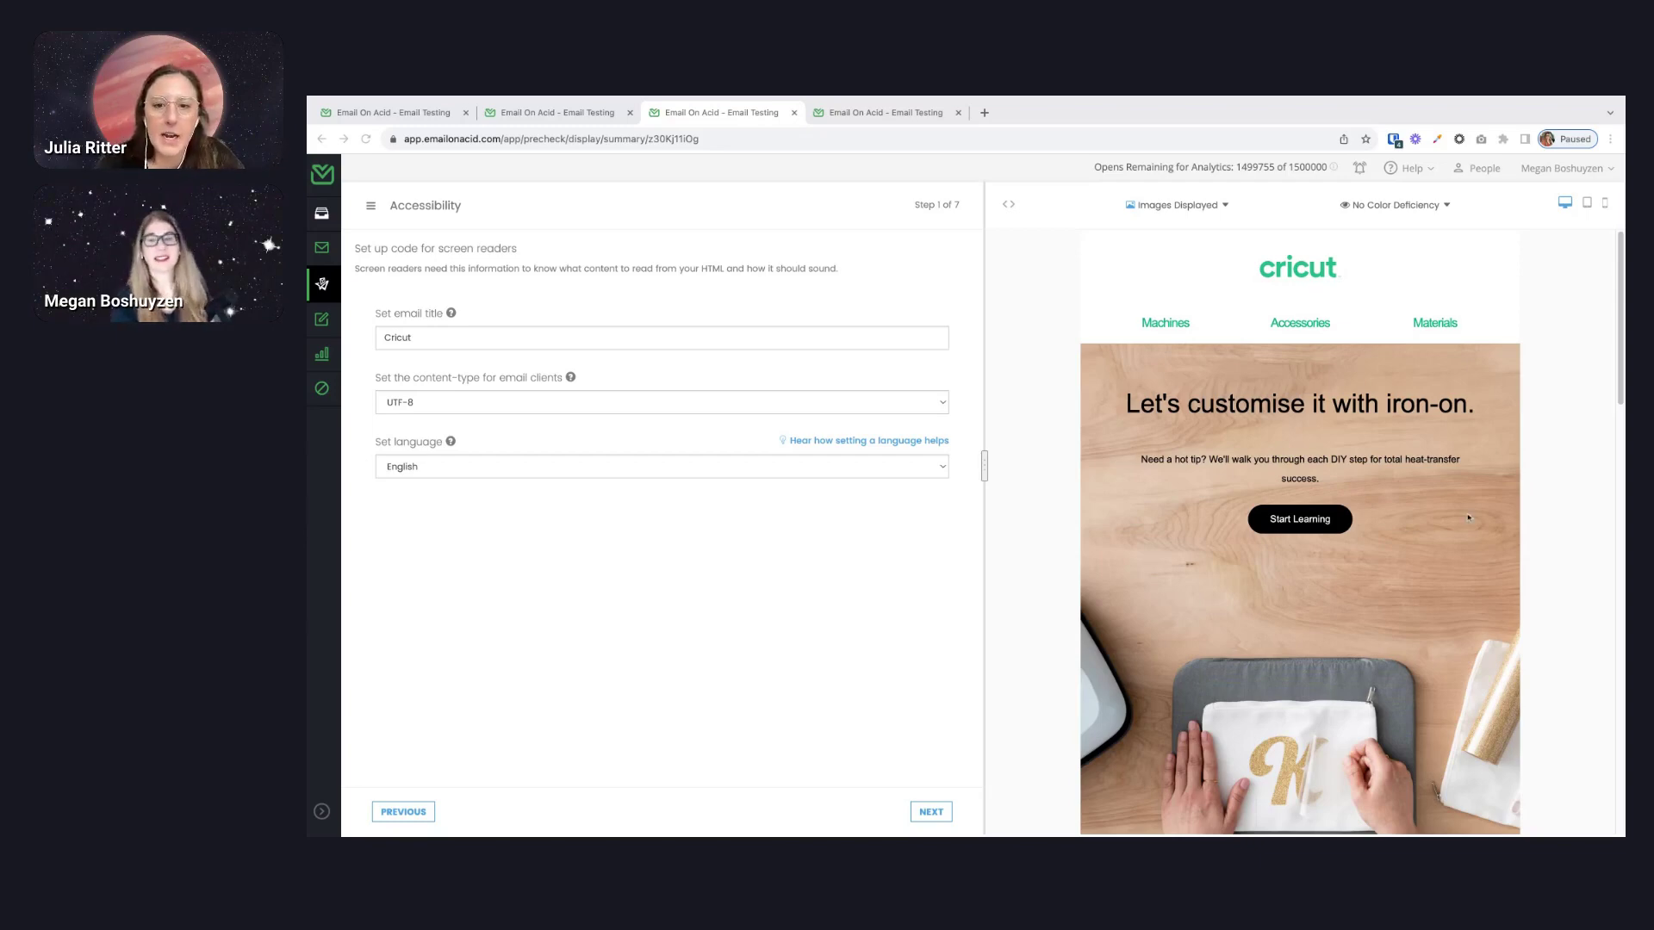
pyautogui.scroll(-3, 1559, 484)
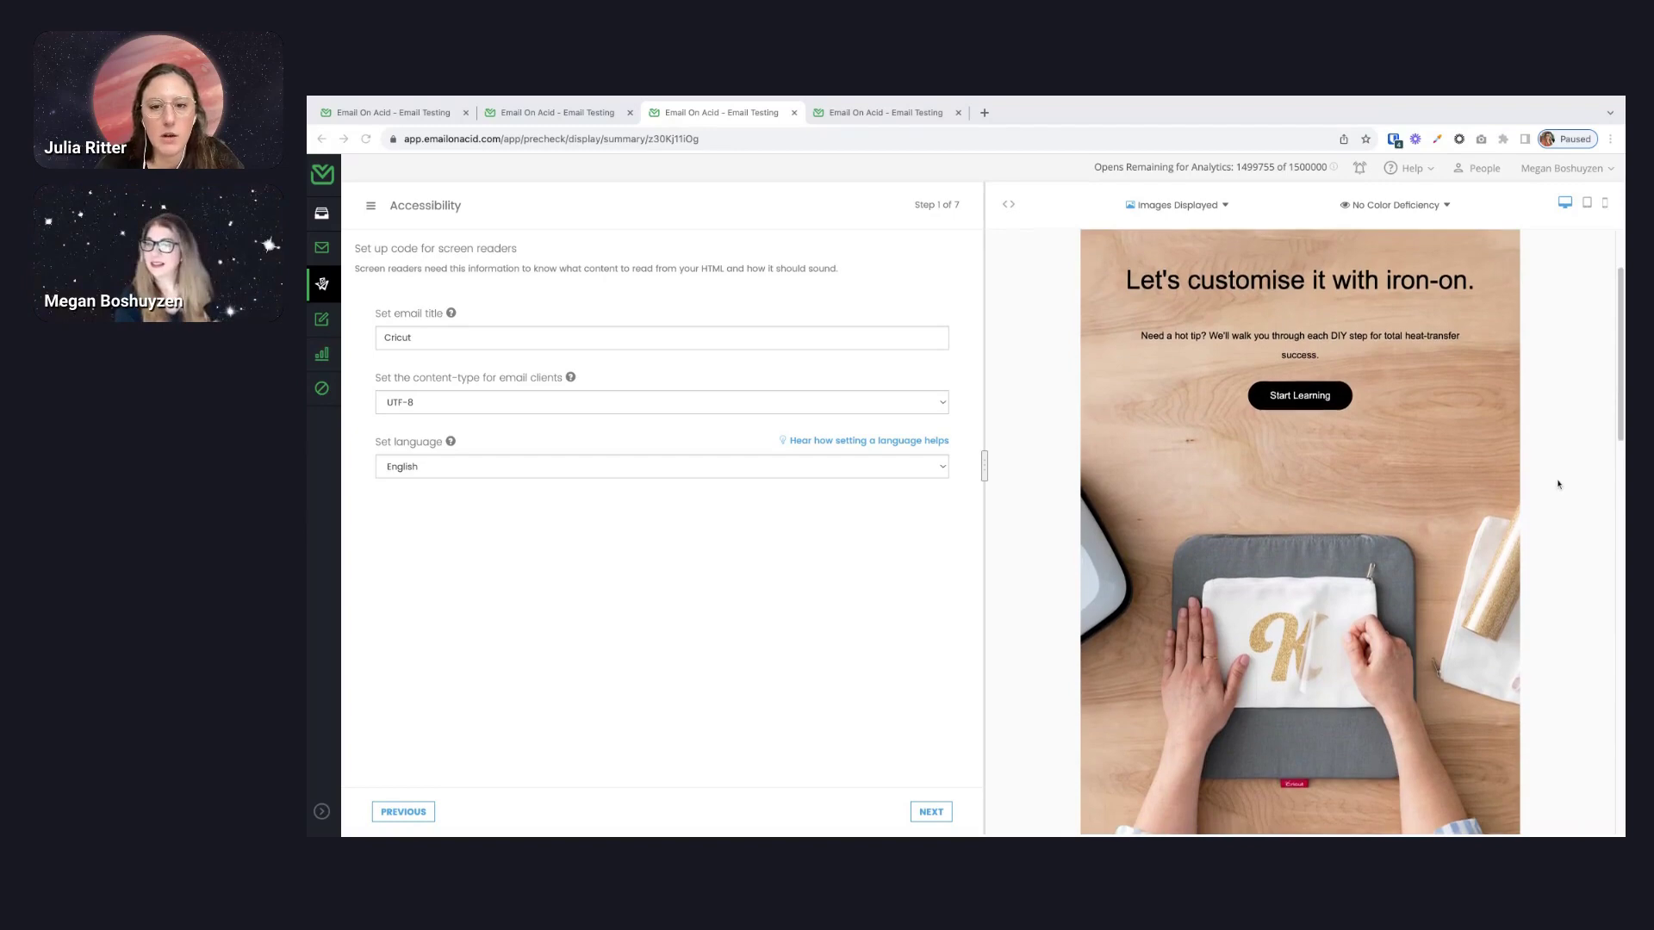
pyautogui.scroll(-1, 1559, 484)
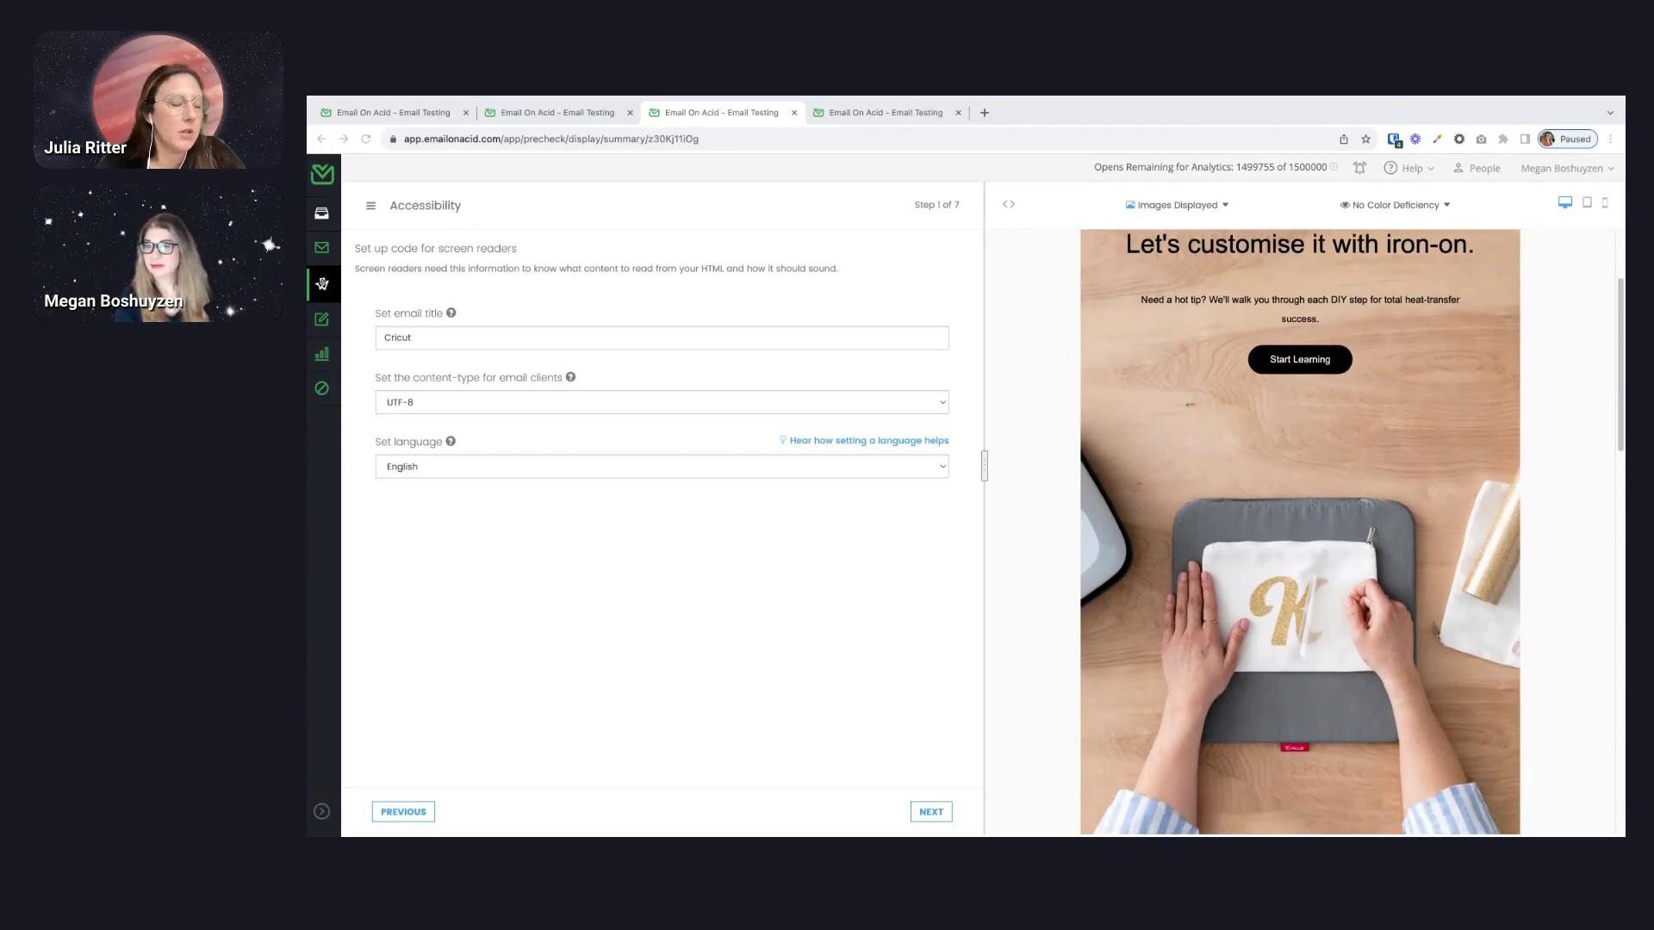
pyautogui.scroll(-2, 1558, 484)
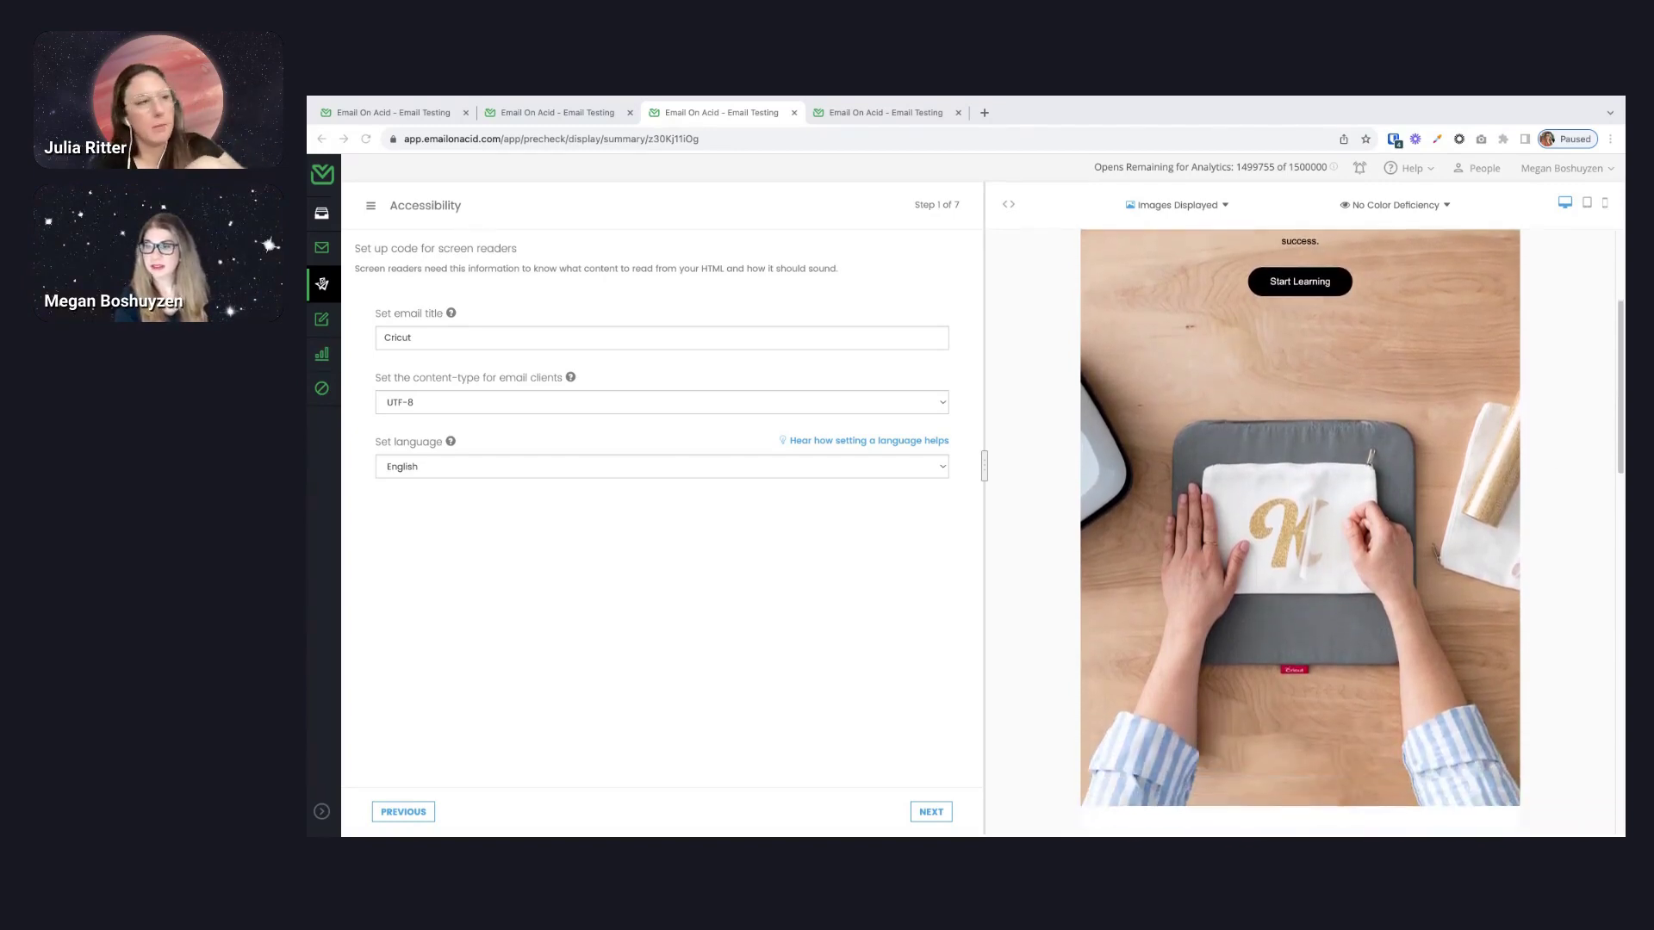
pyautogui.scroll(-2, 1300, 530)
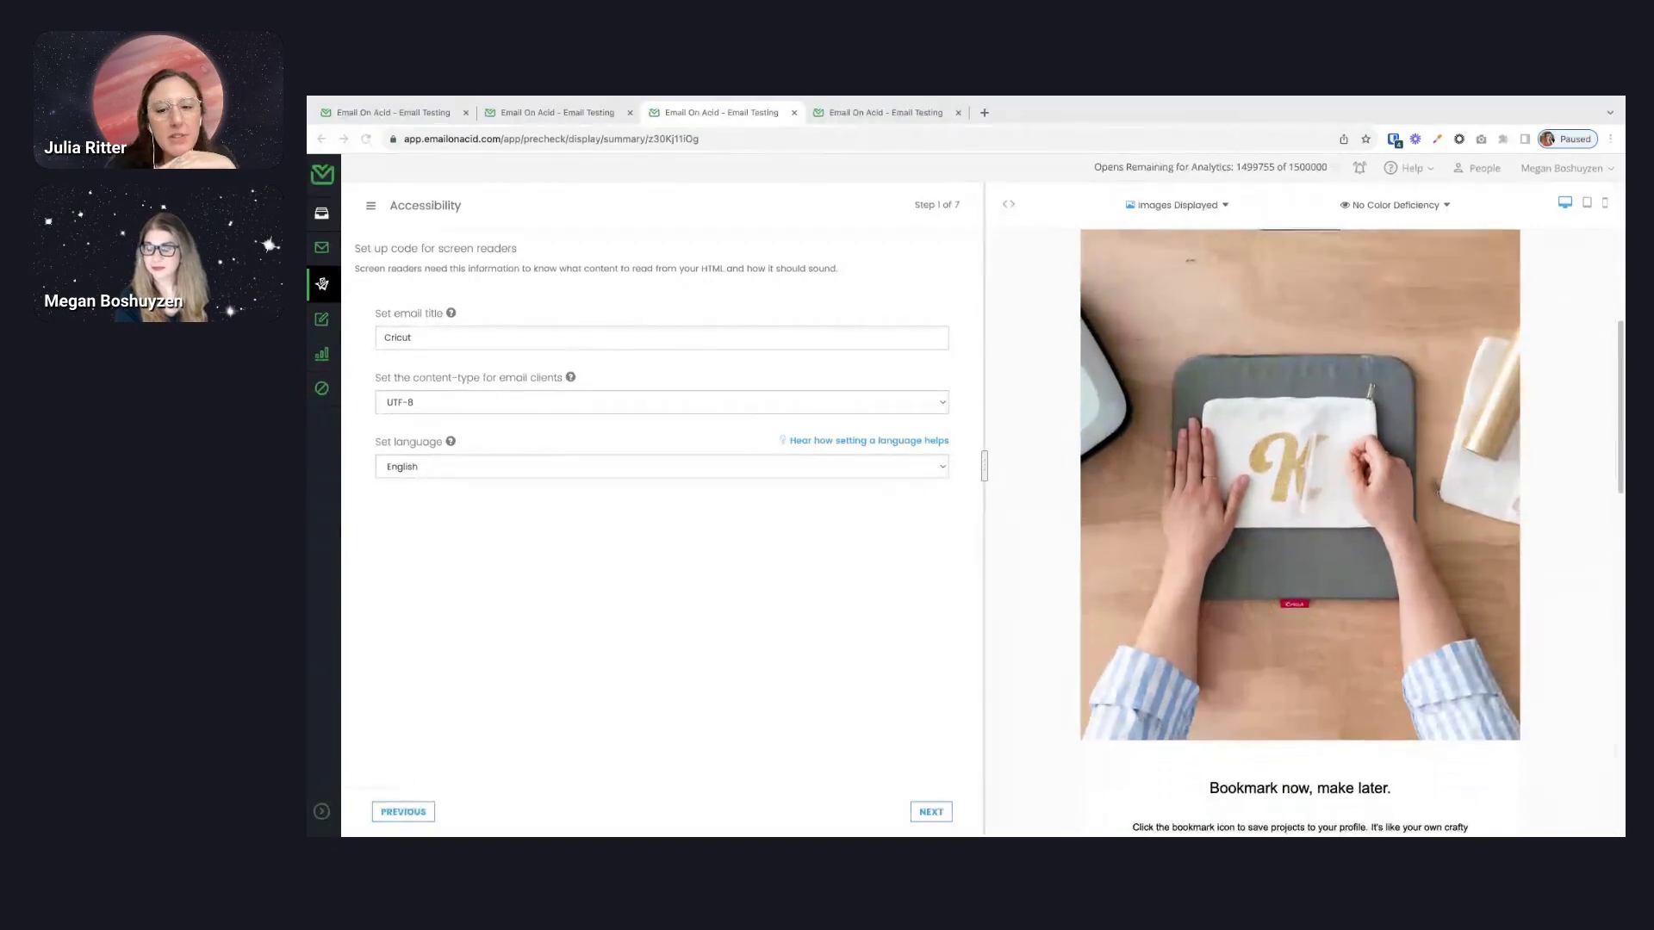
pyautogui.scroll(-2, 1299, 530)
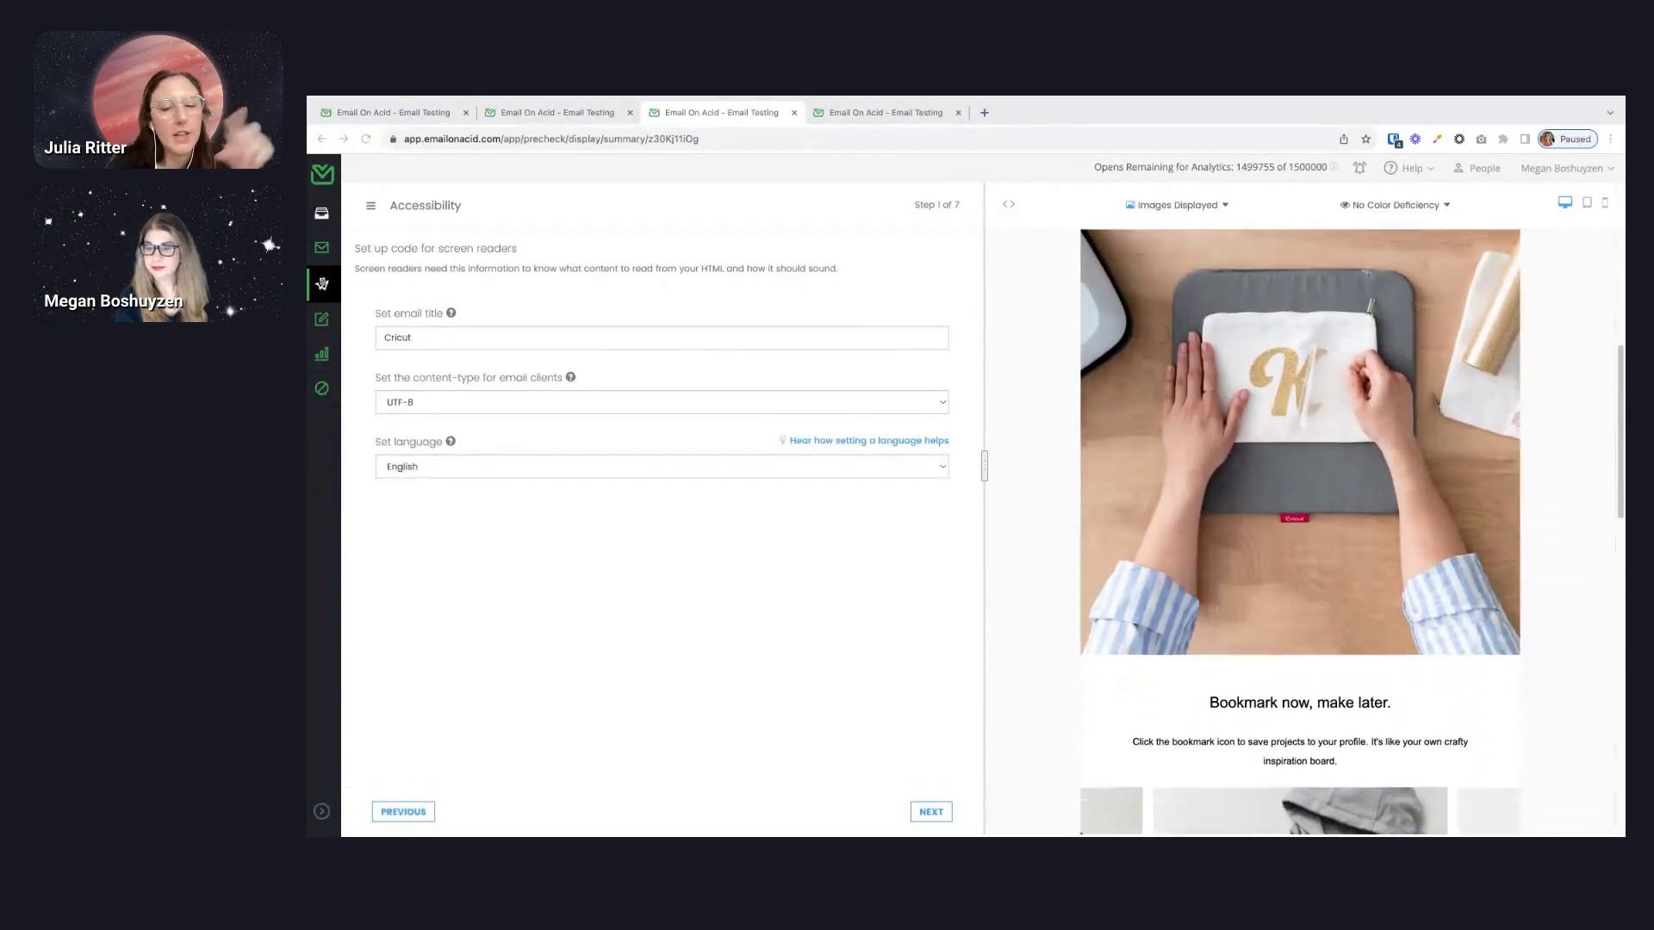
pyautogui.scroll(-5, 1300, 529)
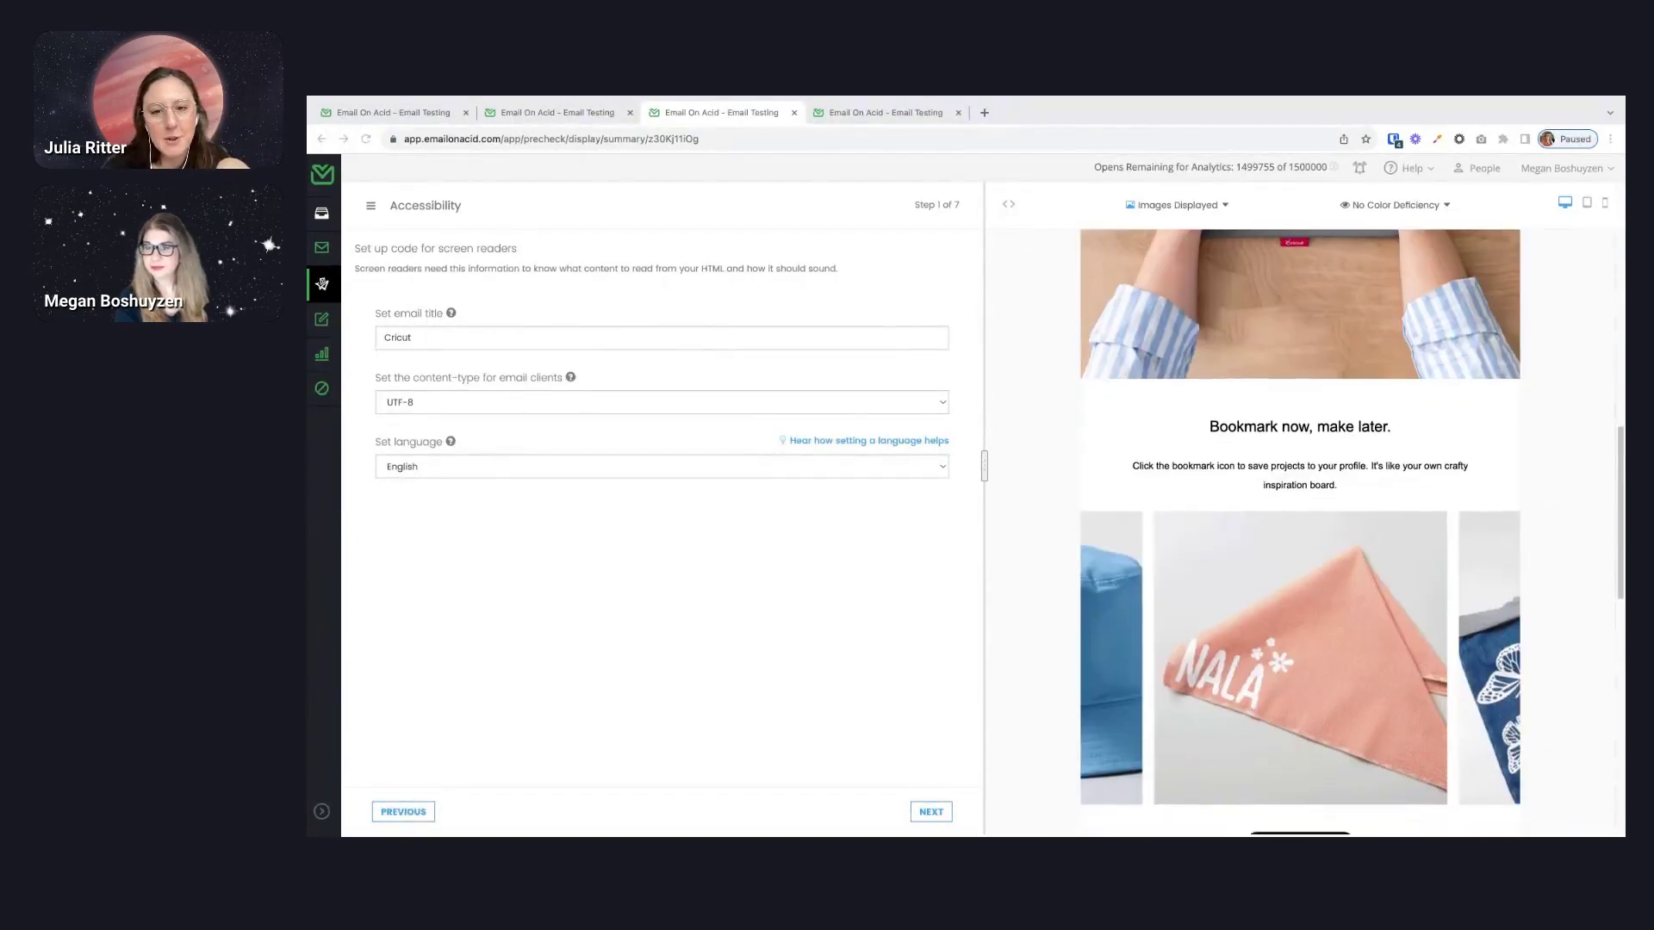
pyautogui.scroll(-8, 1300, 530)
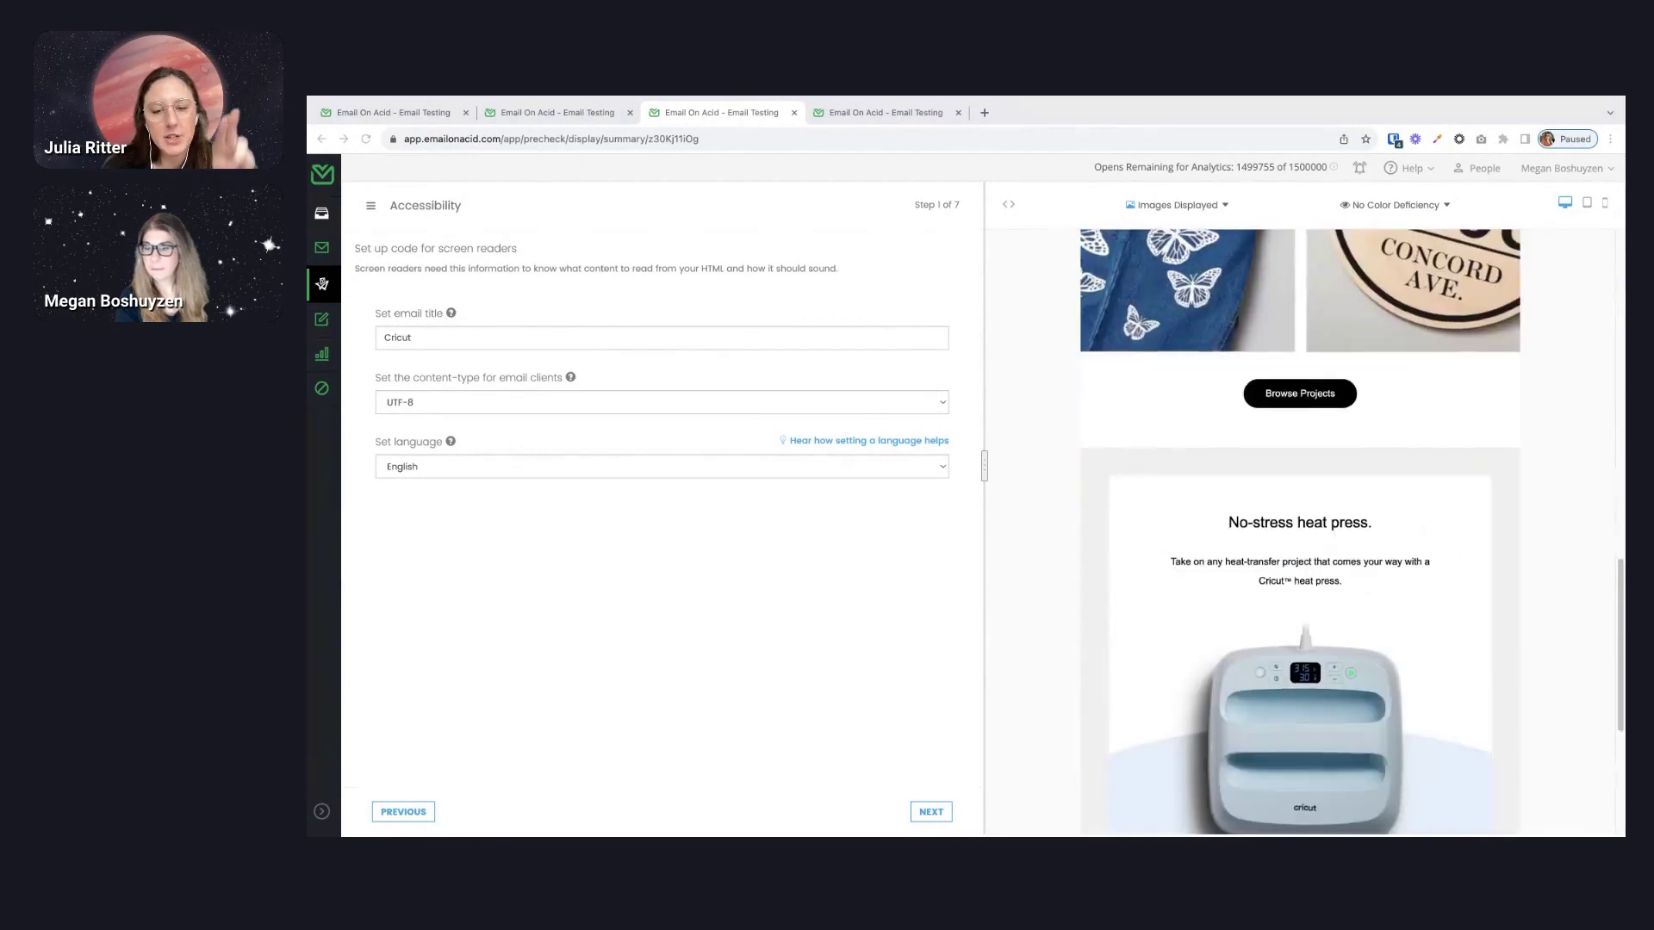
pyautogui.scroll(-5, 1300, 530)
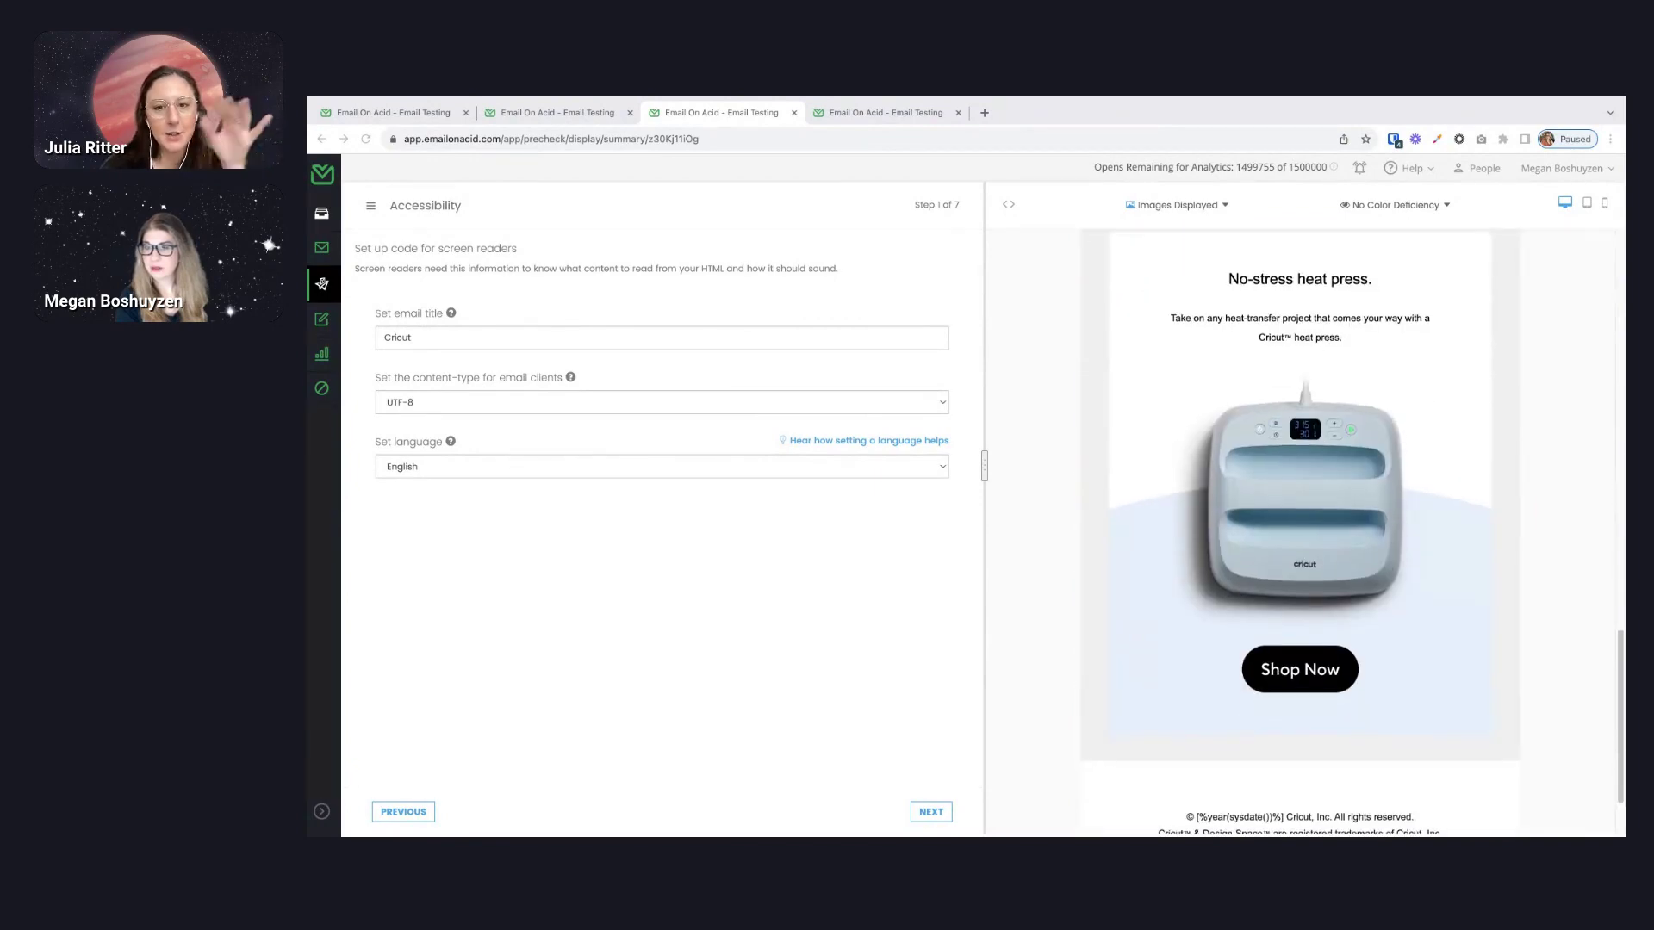
# - Review the Cricut email from the heat press section back up to the iron-on hero and header
pyautogui.scroll(1, 1300, 530)
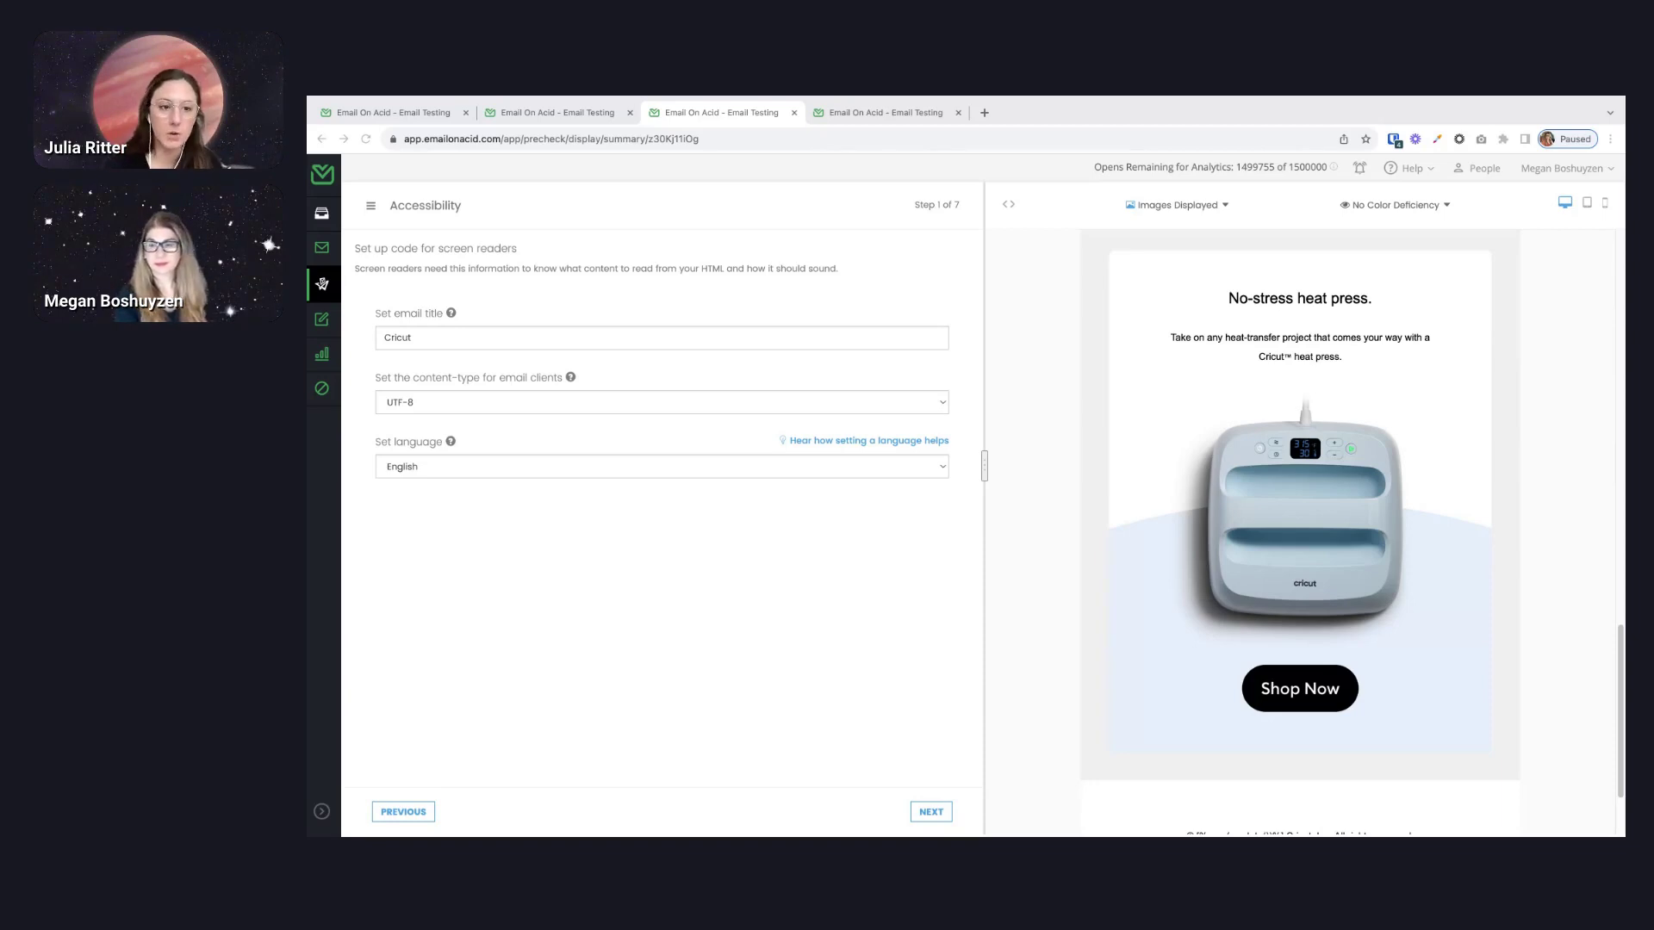
pyautogui.scroll(10, 1299, 517)
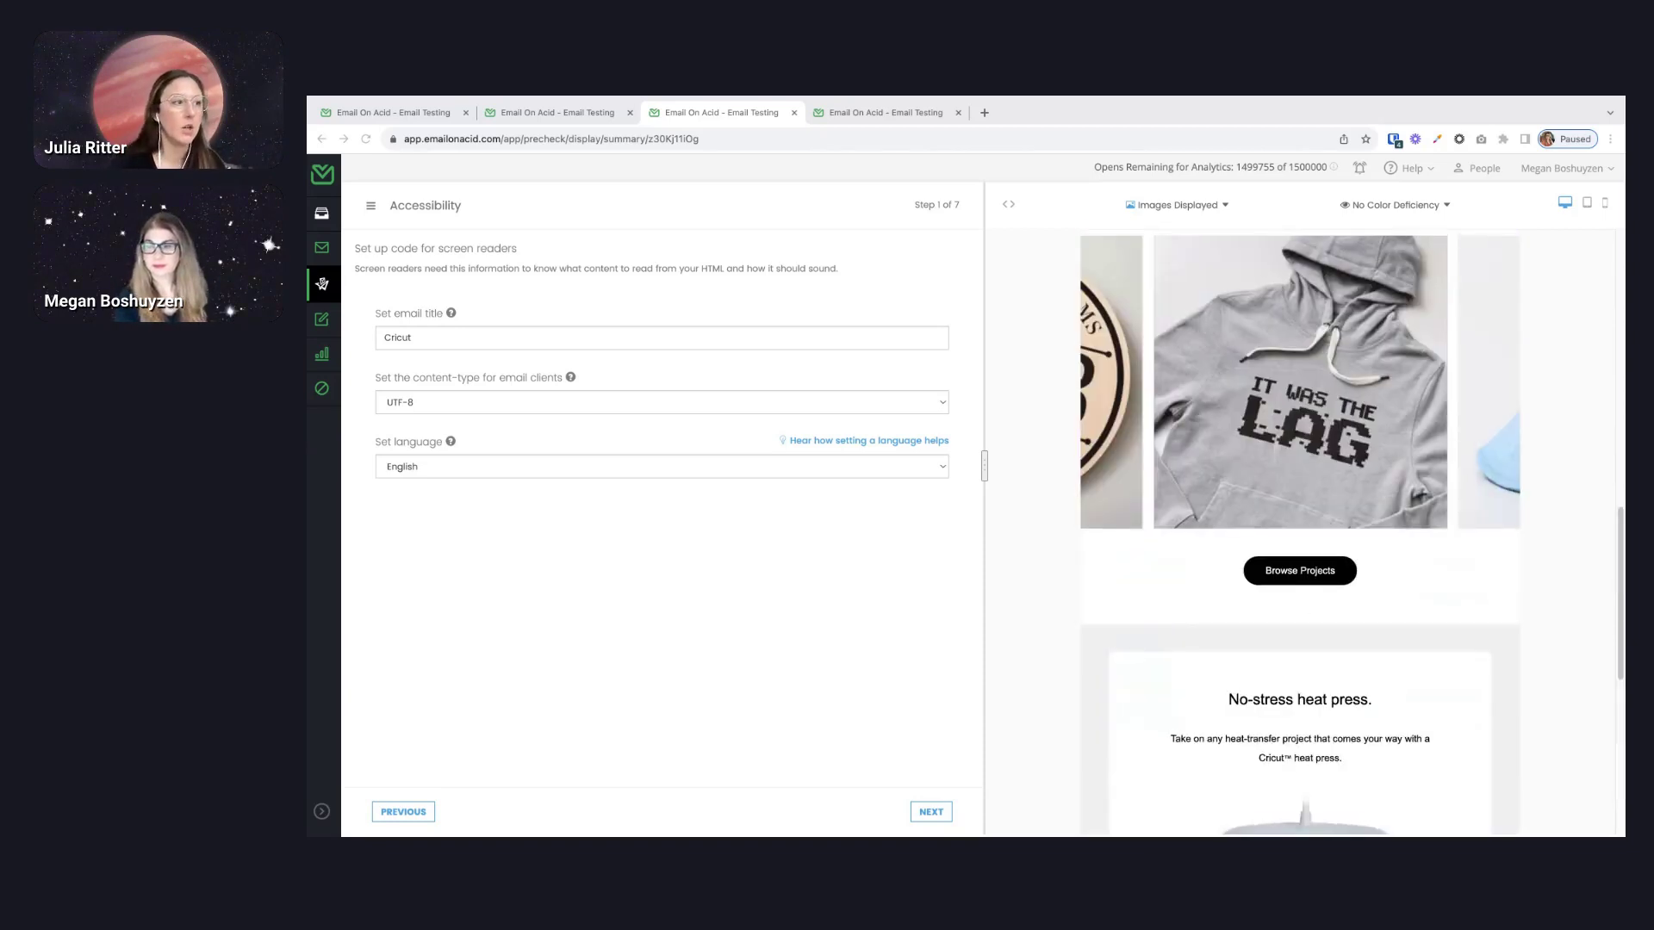
pyautogui.scroll(6, 1300, 517)
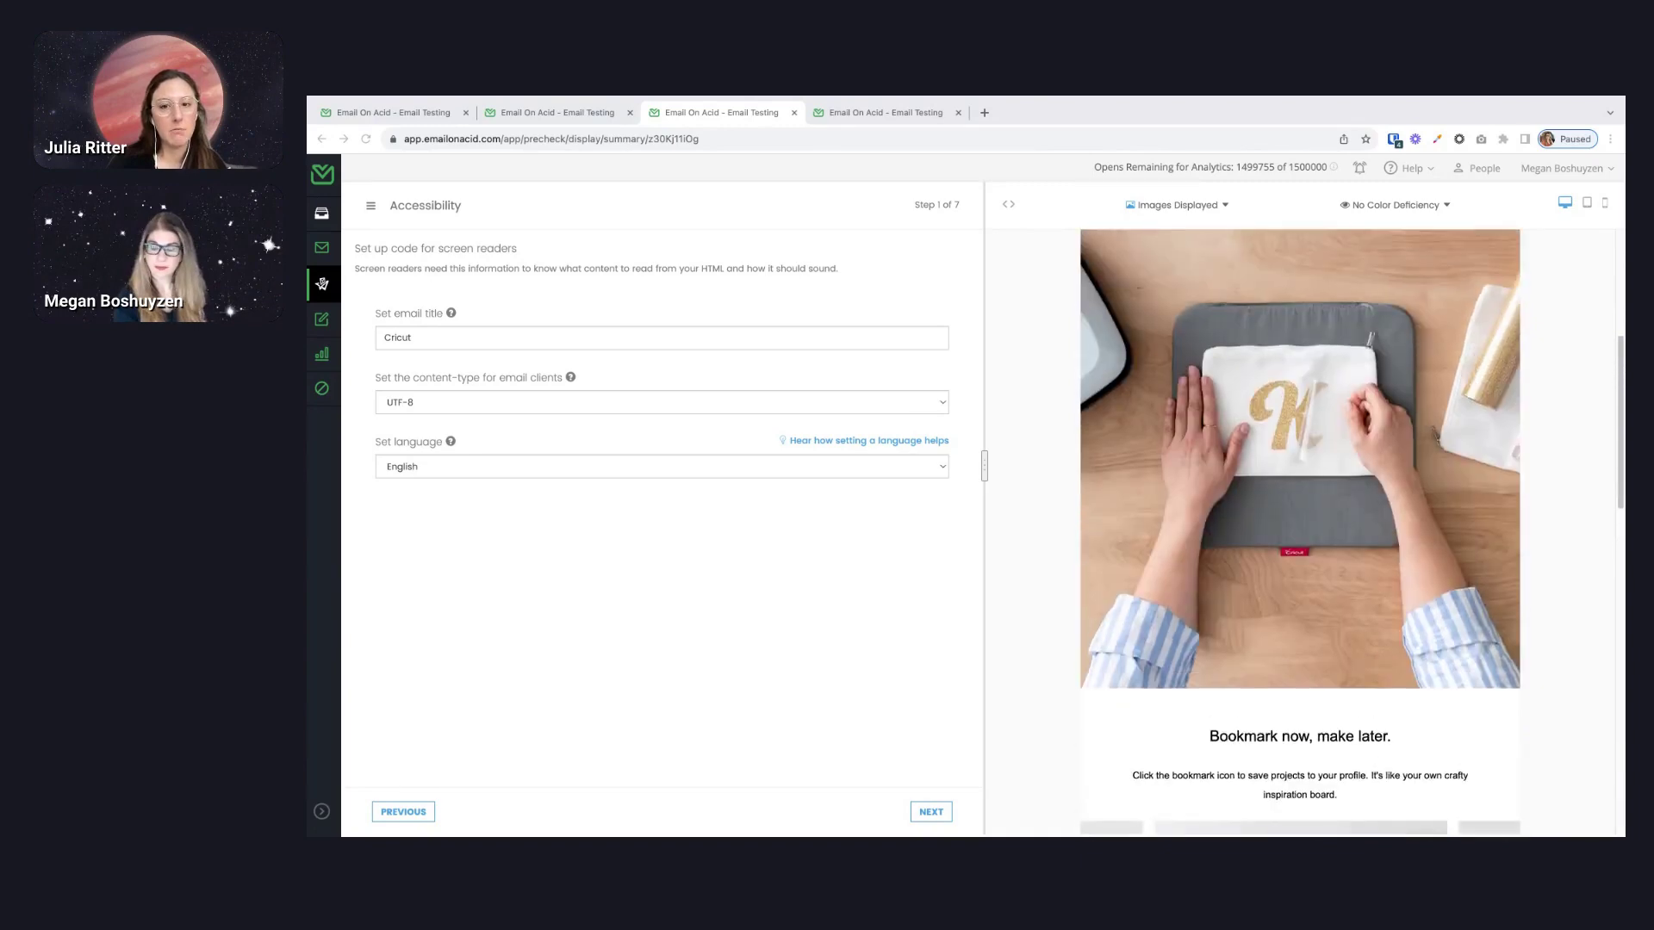
pyautogui.scroll(4, 1300, 517)
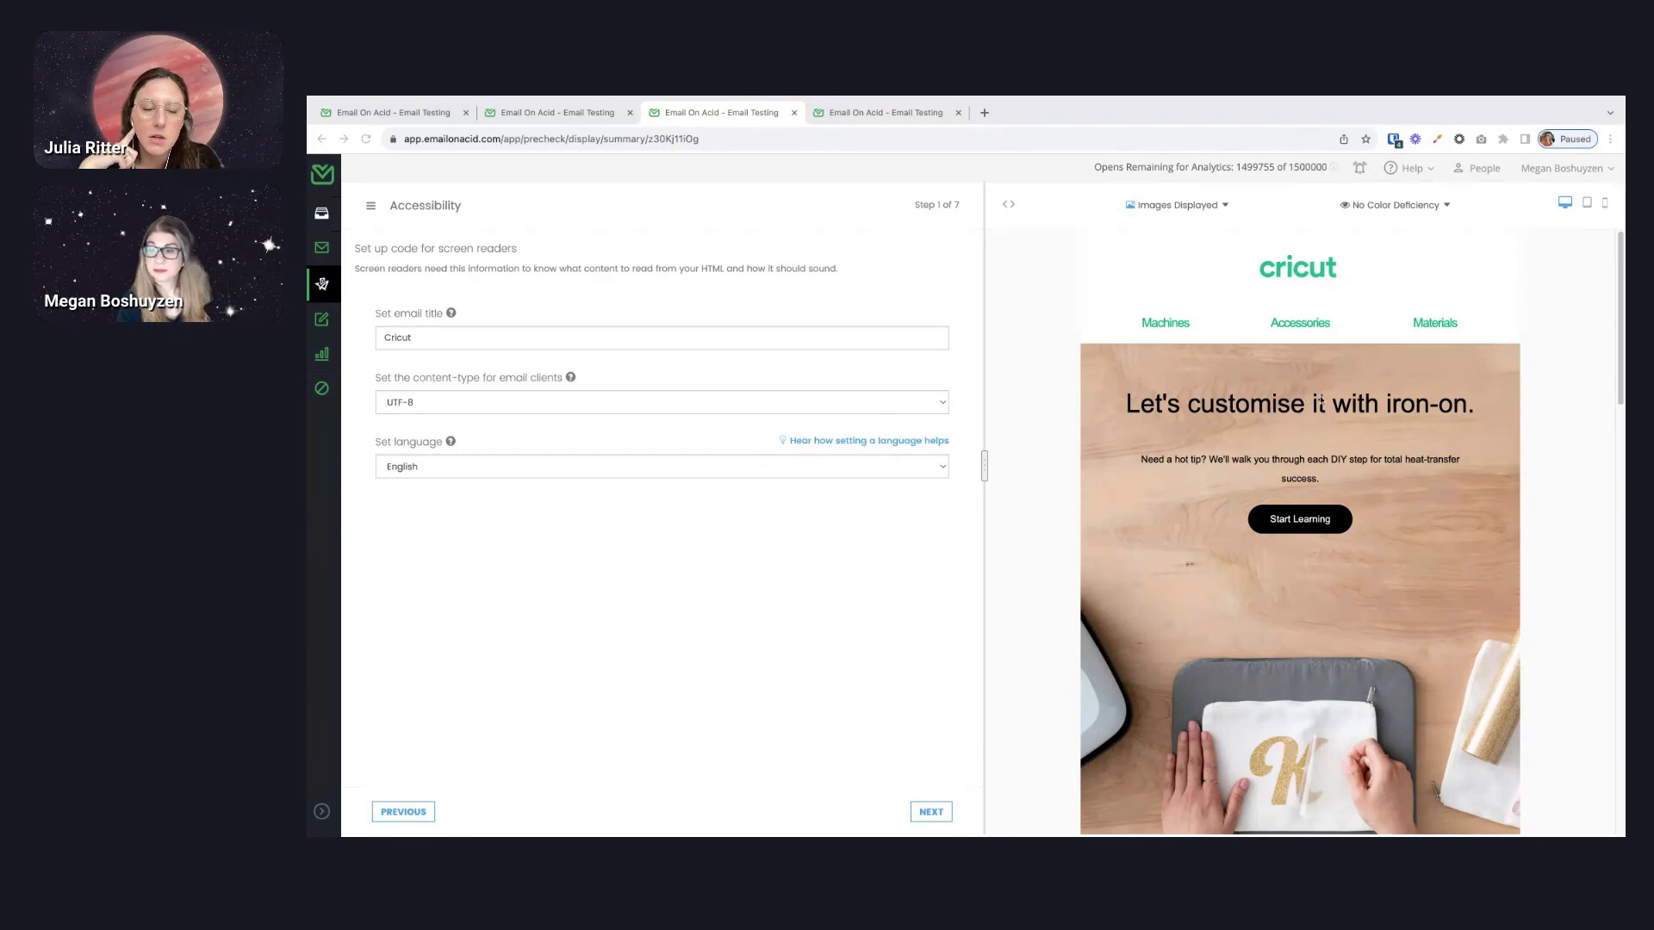
# - Examine the rotating project images in the "Bookmark now, make later." section, then return to the email's header
pyautogui.scroll(-10, 1322, 402)
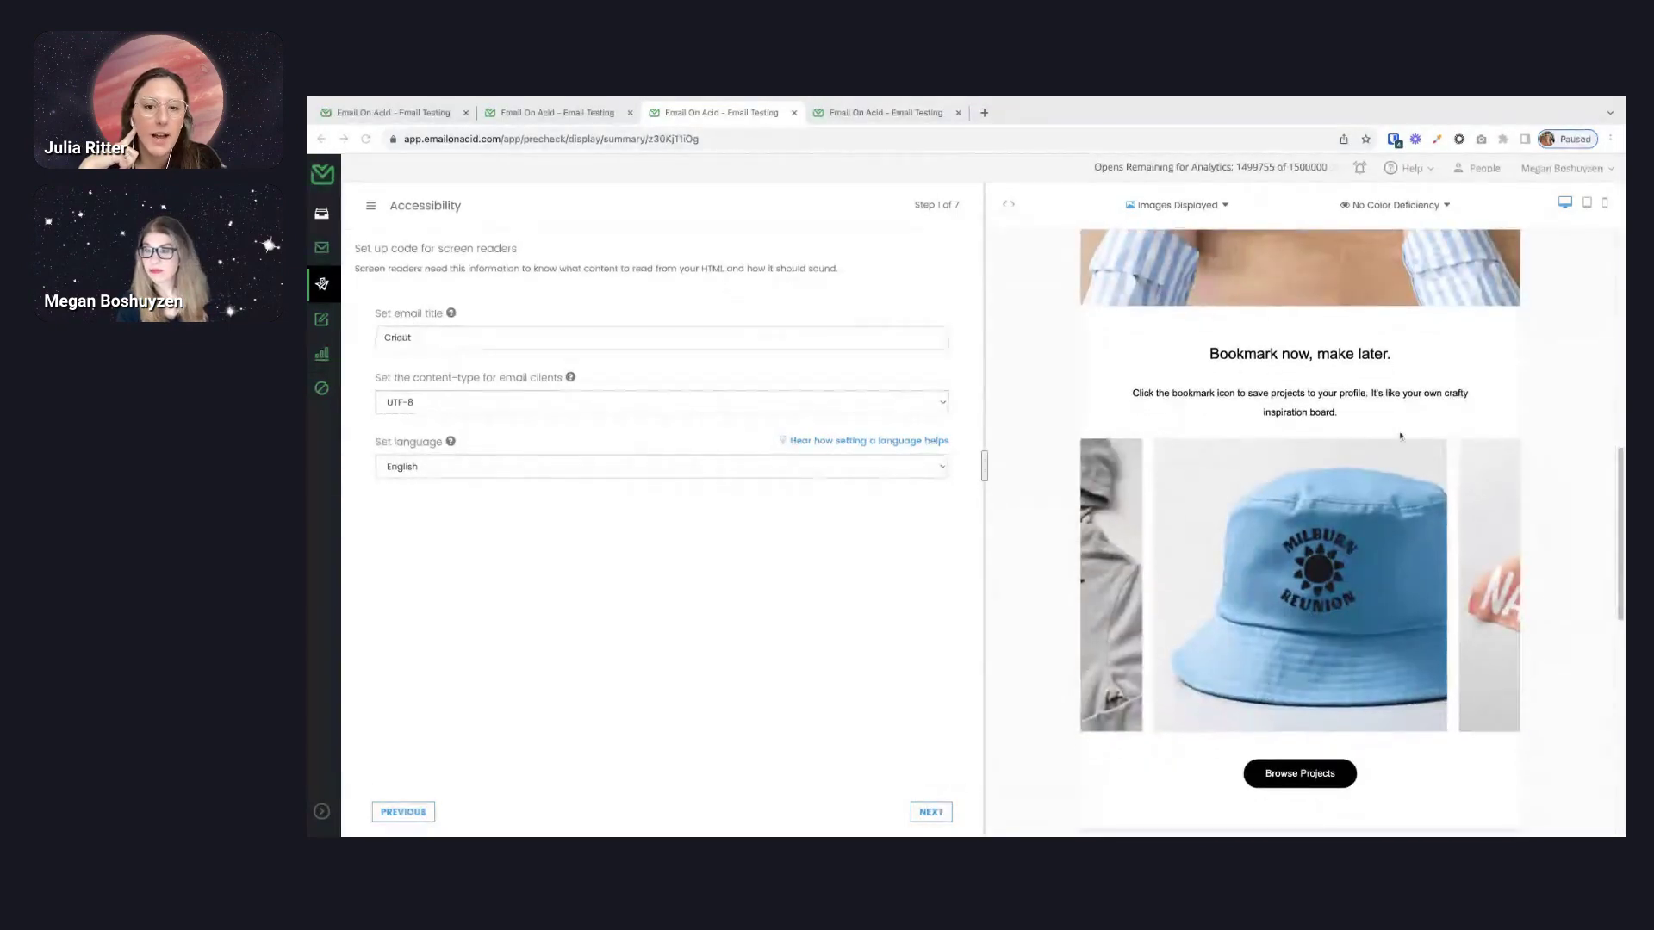
pyautogui.scroll(-2, 1417, 440)
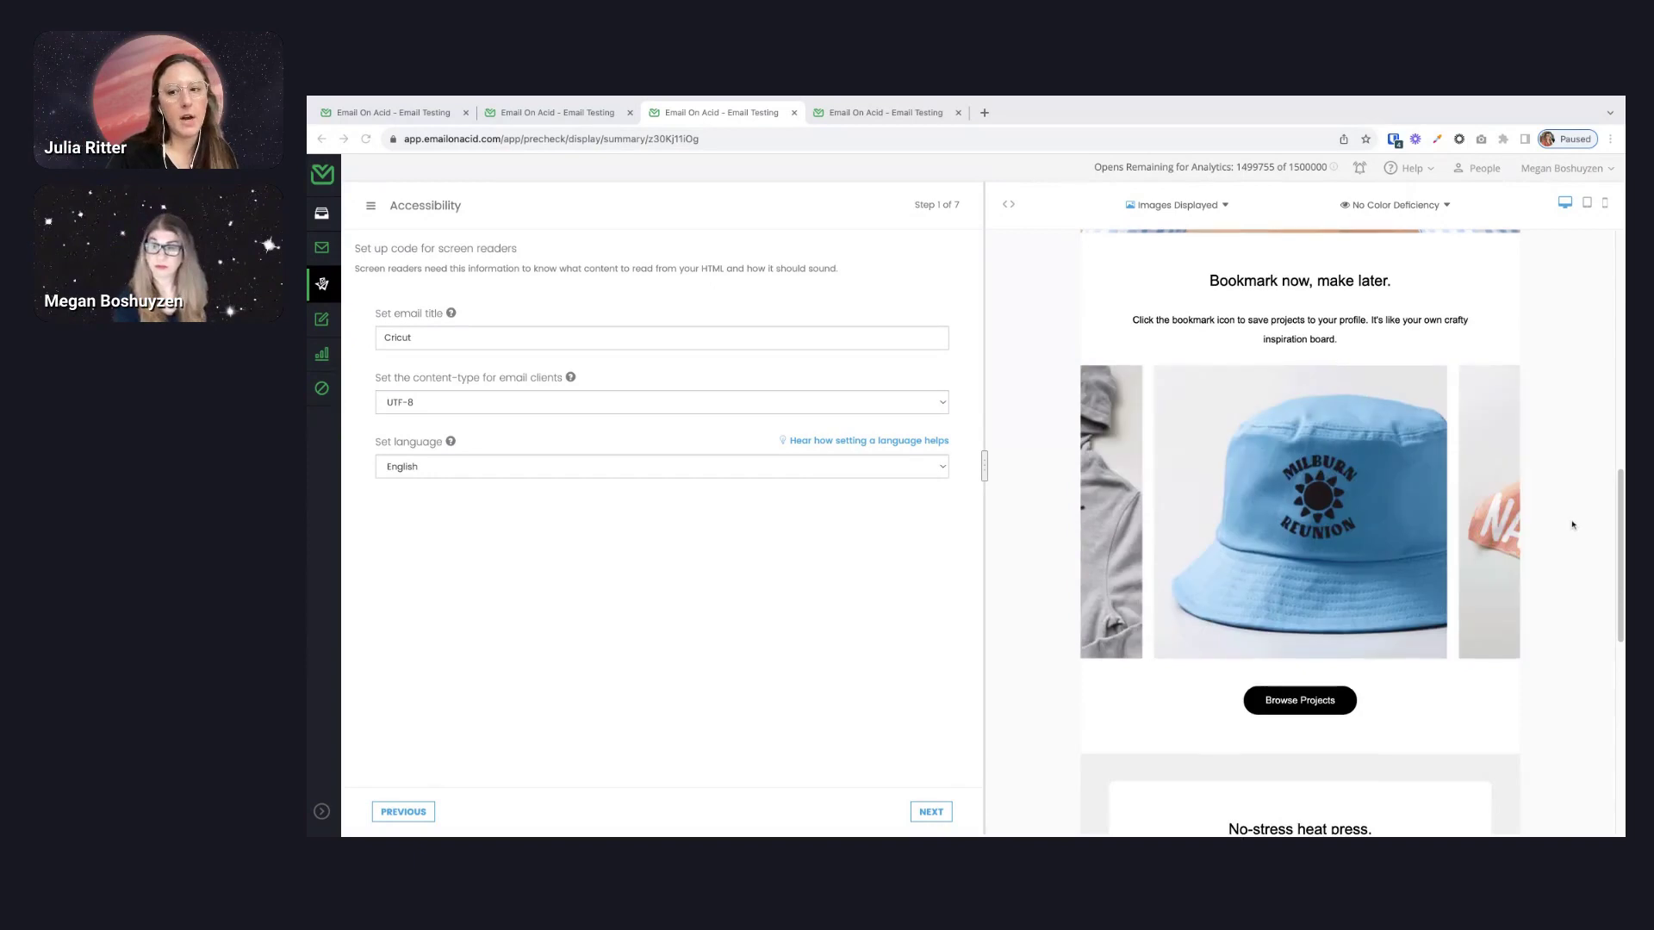
pyautogui.scroll(1, 1572, 526)
pyautogui.scroll(10, 1572, 525)
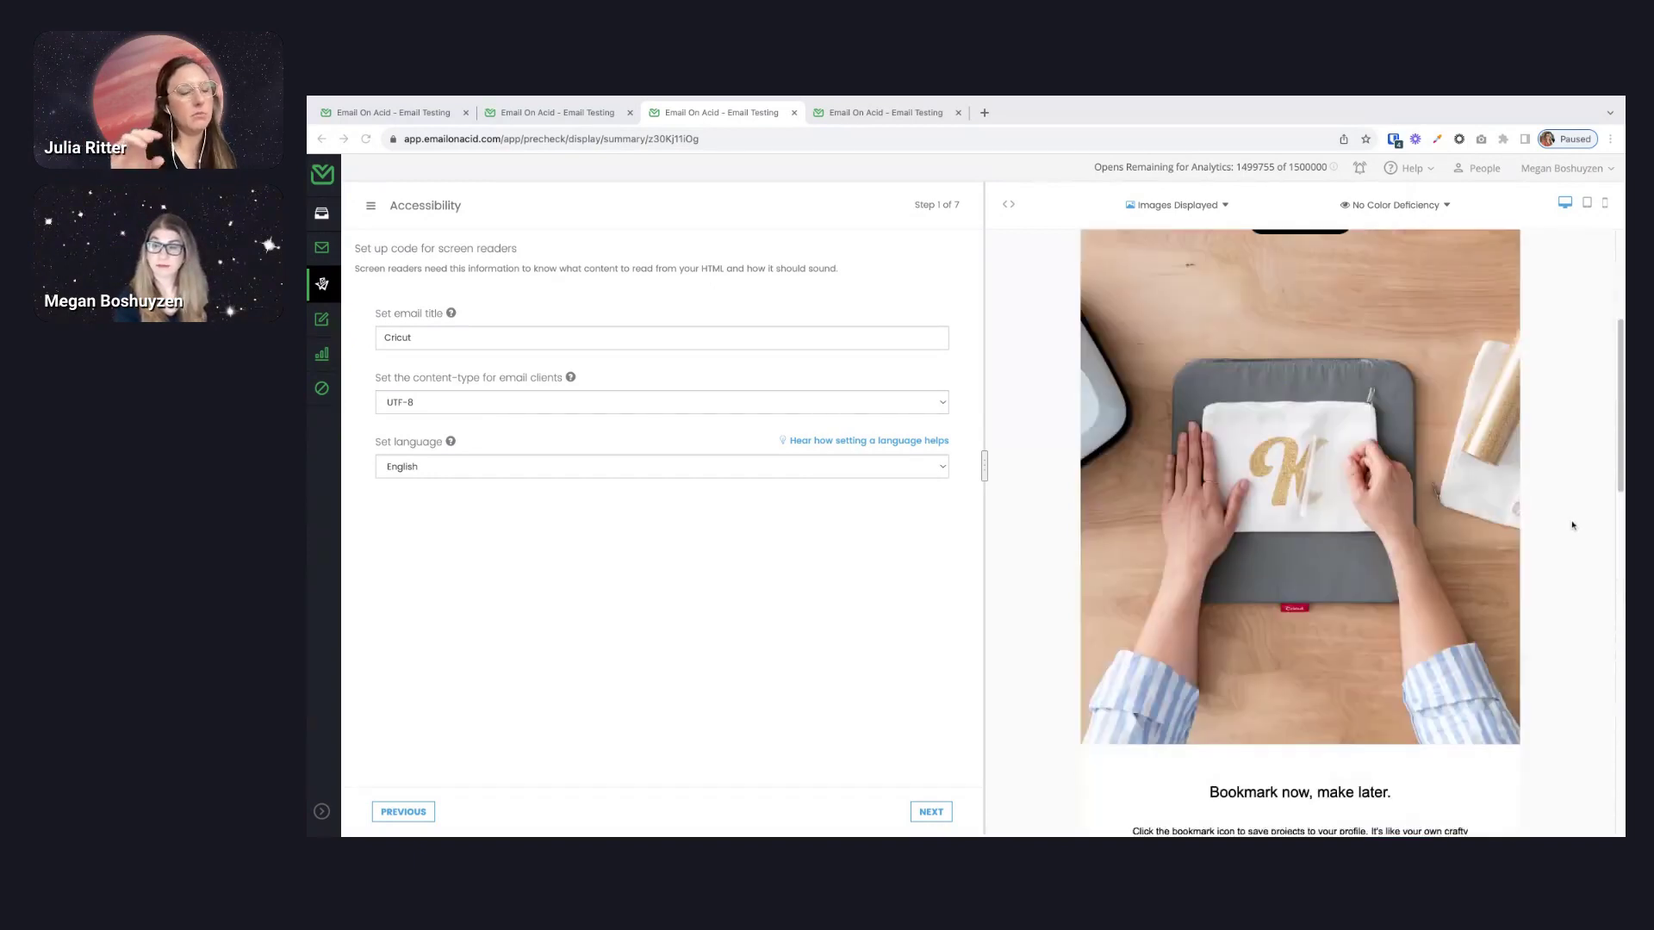
pyautogui.scroll(2, 1572, 525)
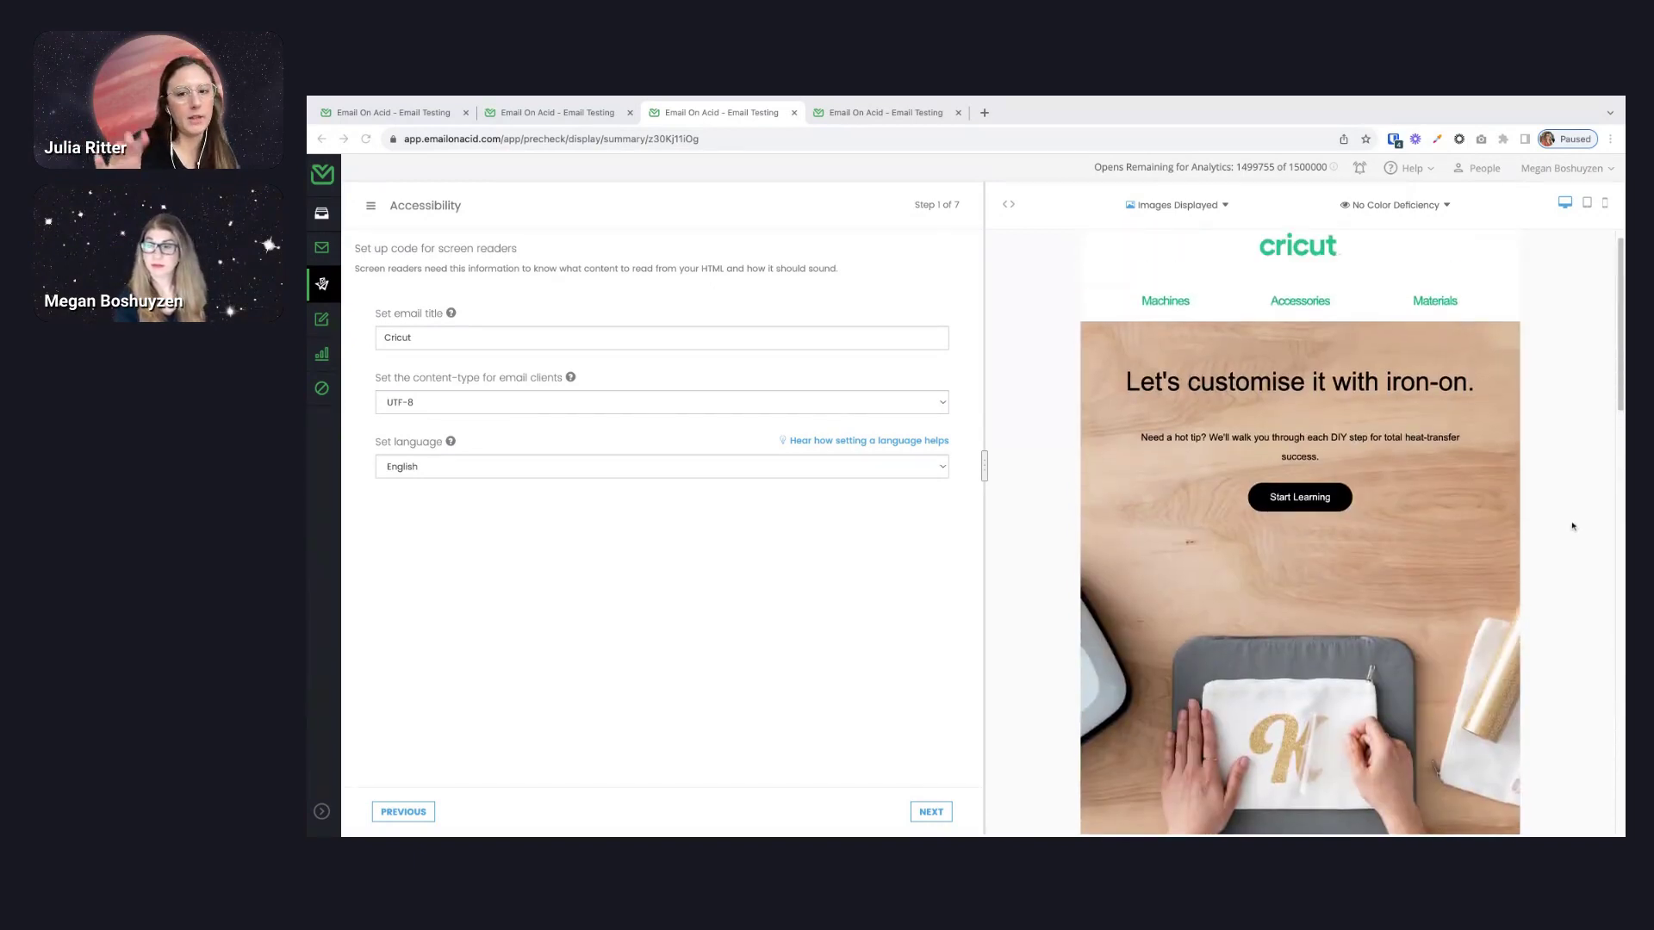
pyautogui.scroll(1, 1572, 528)
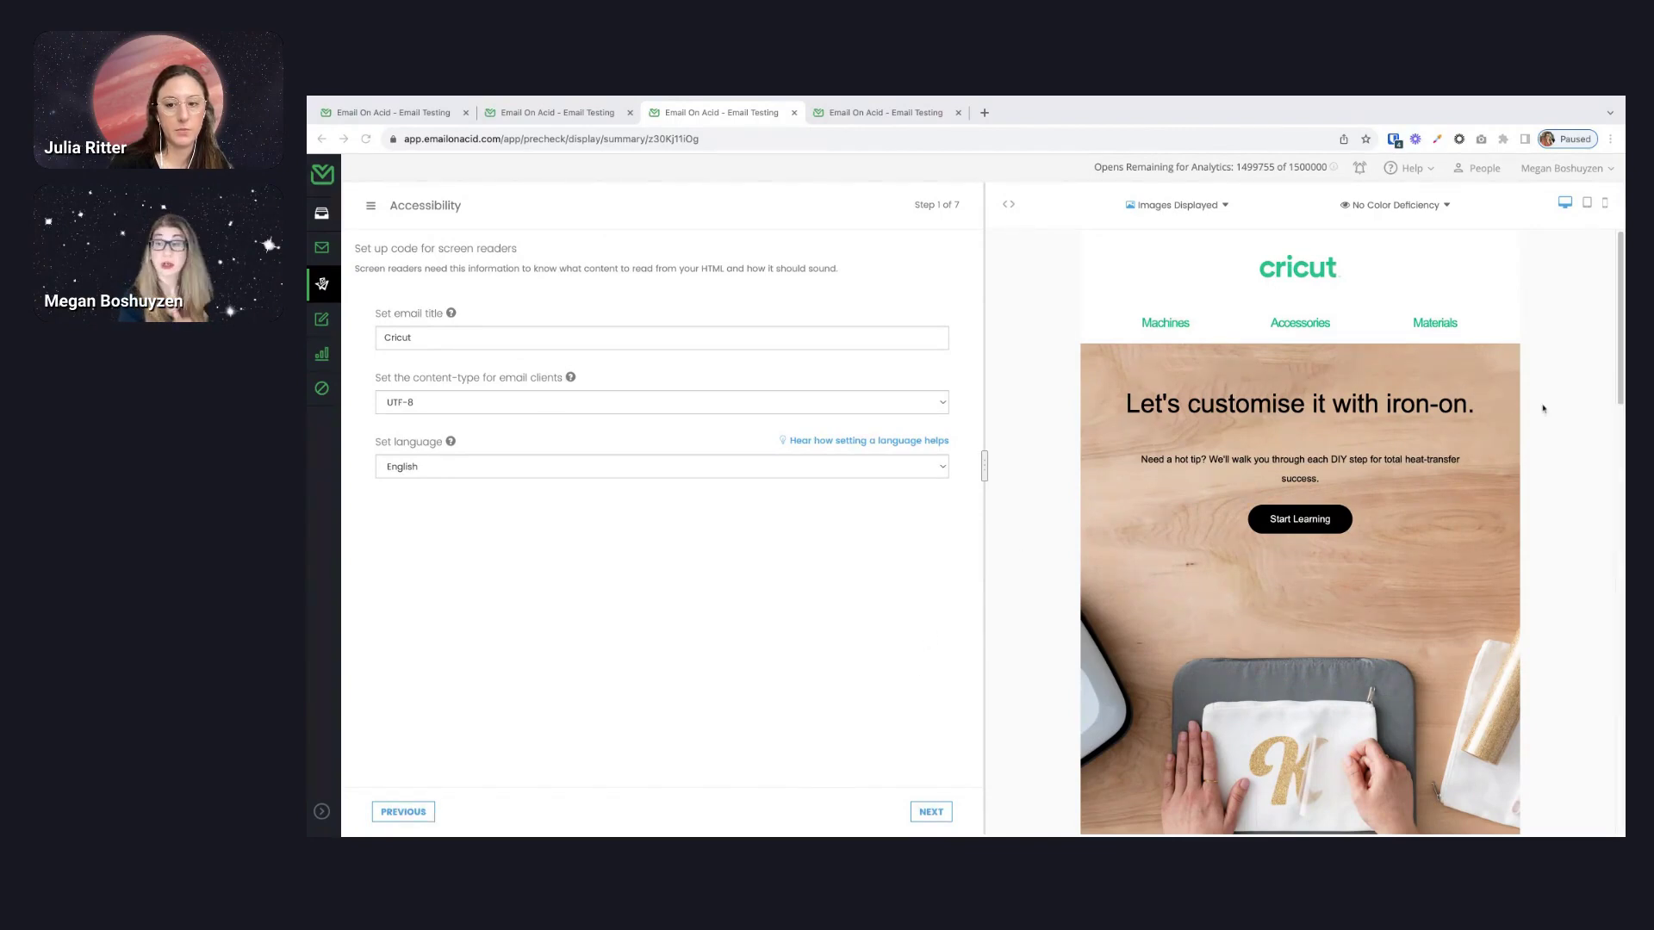
# - Examine the "No-stress heat press." section with its product image and Shop Now button near the email's end
pyautogui.scroll(-1, 1576, 451)
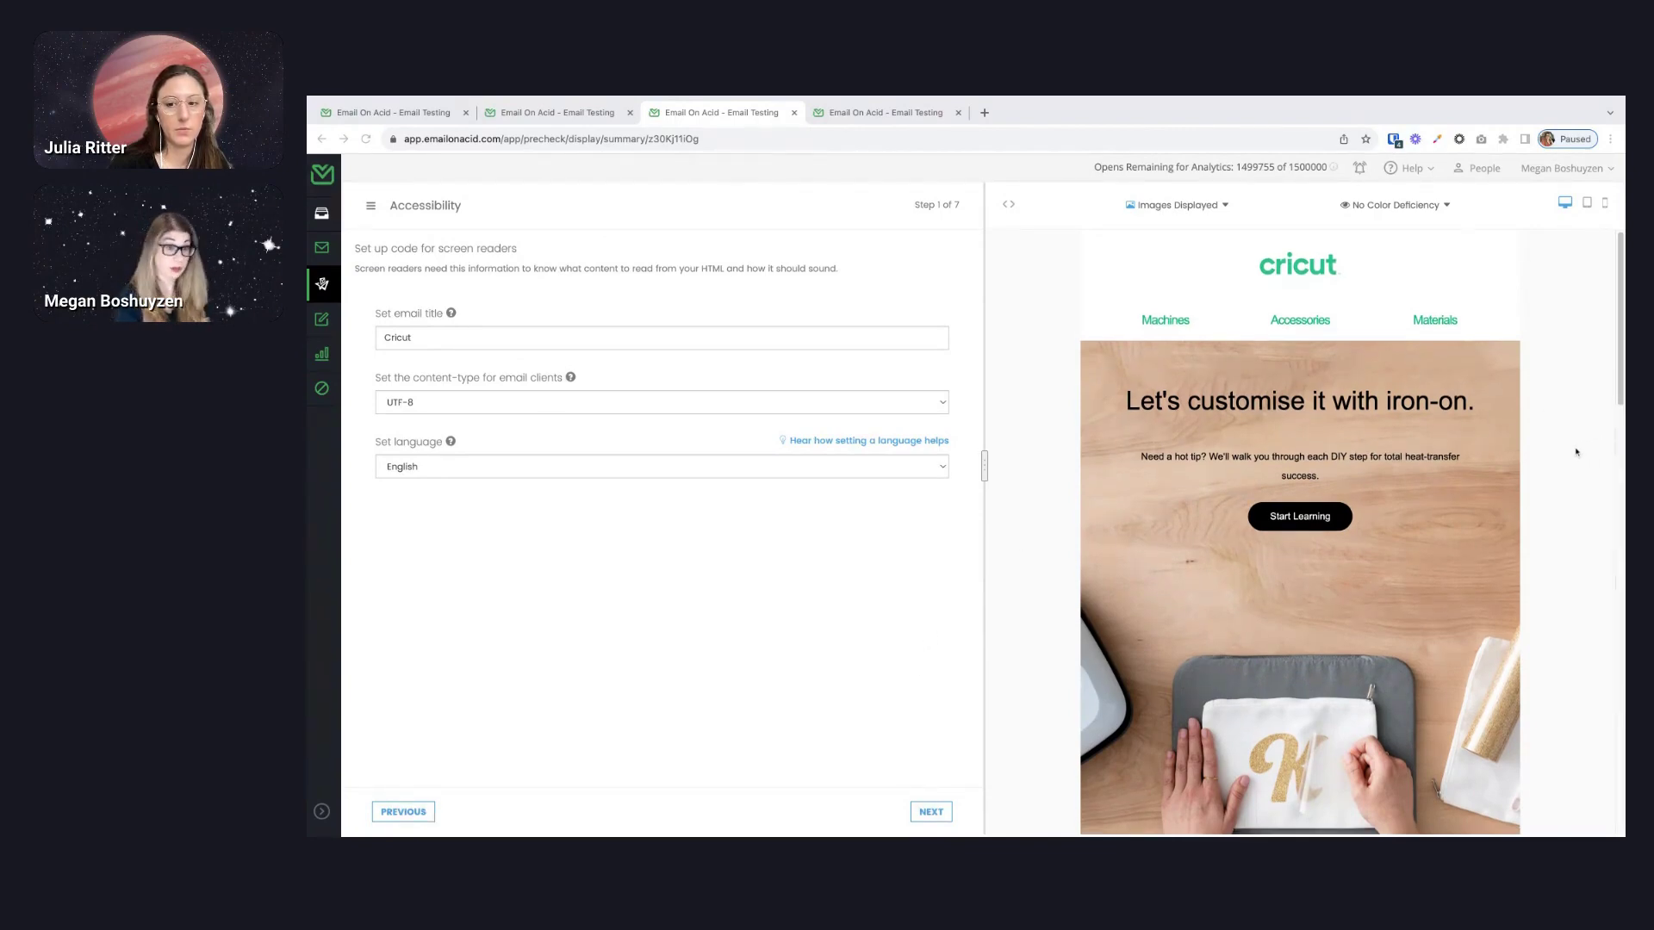
pyautogui.scroll(-20, 1576, 451)
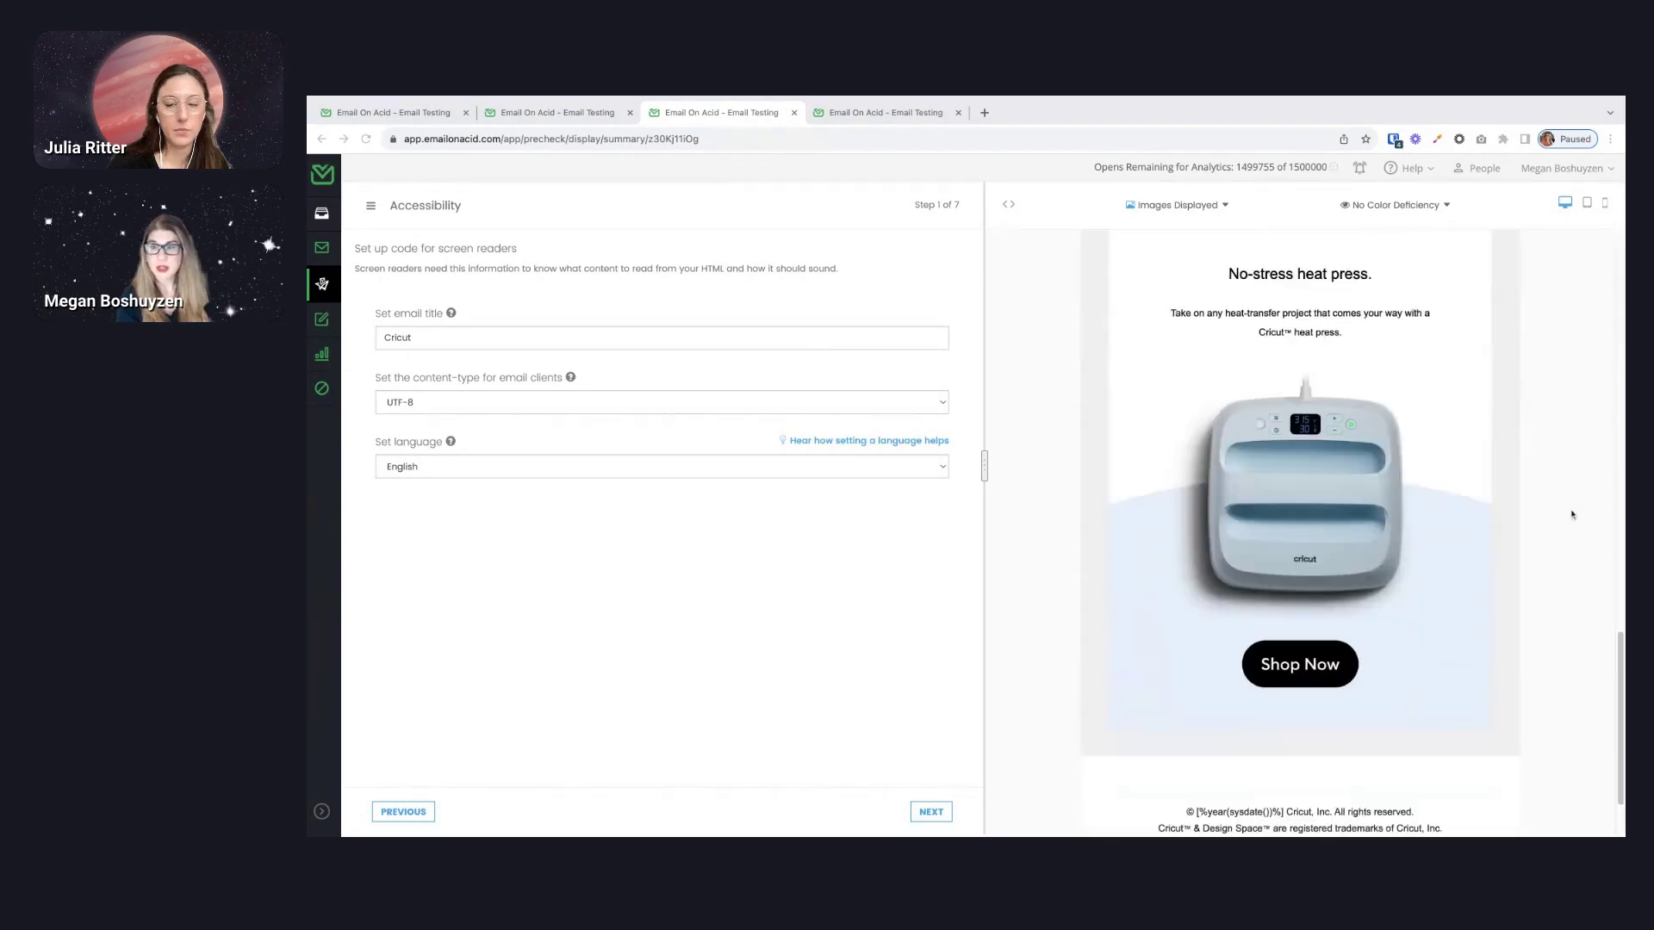
pyautogui.scroll(-3, 1573, 515)
pyautogui.scroll(2, 1538, 482)
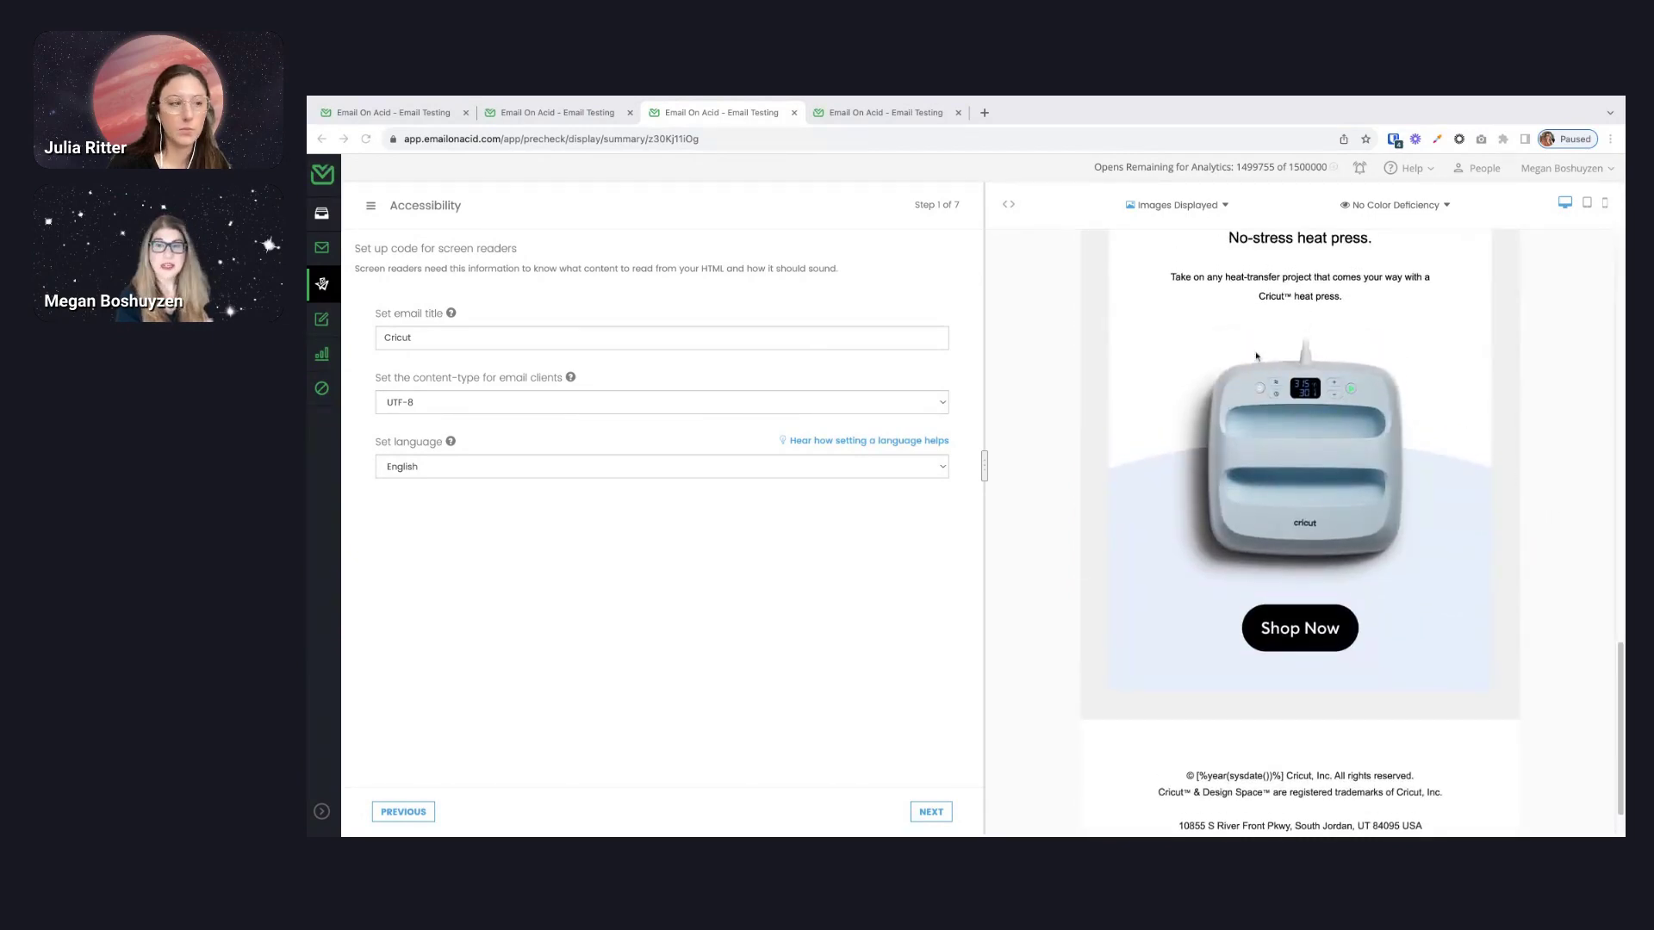
pyautogui.scroll(1, 1541, 464)
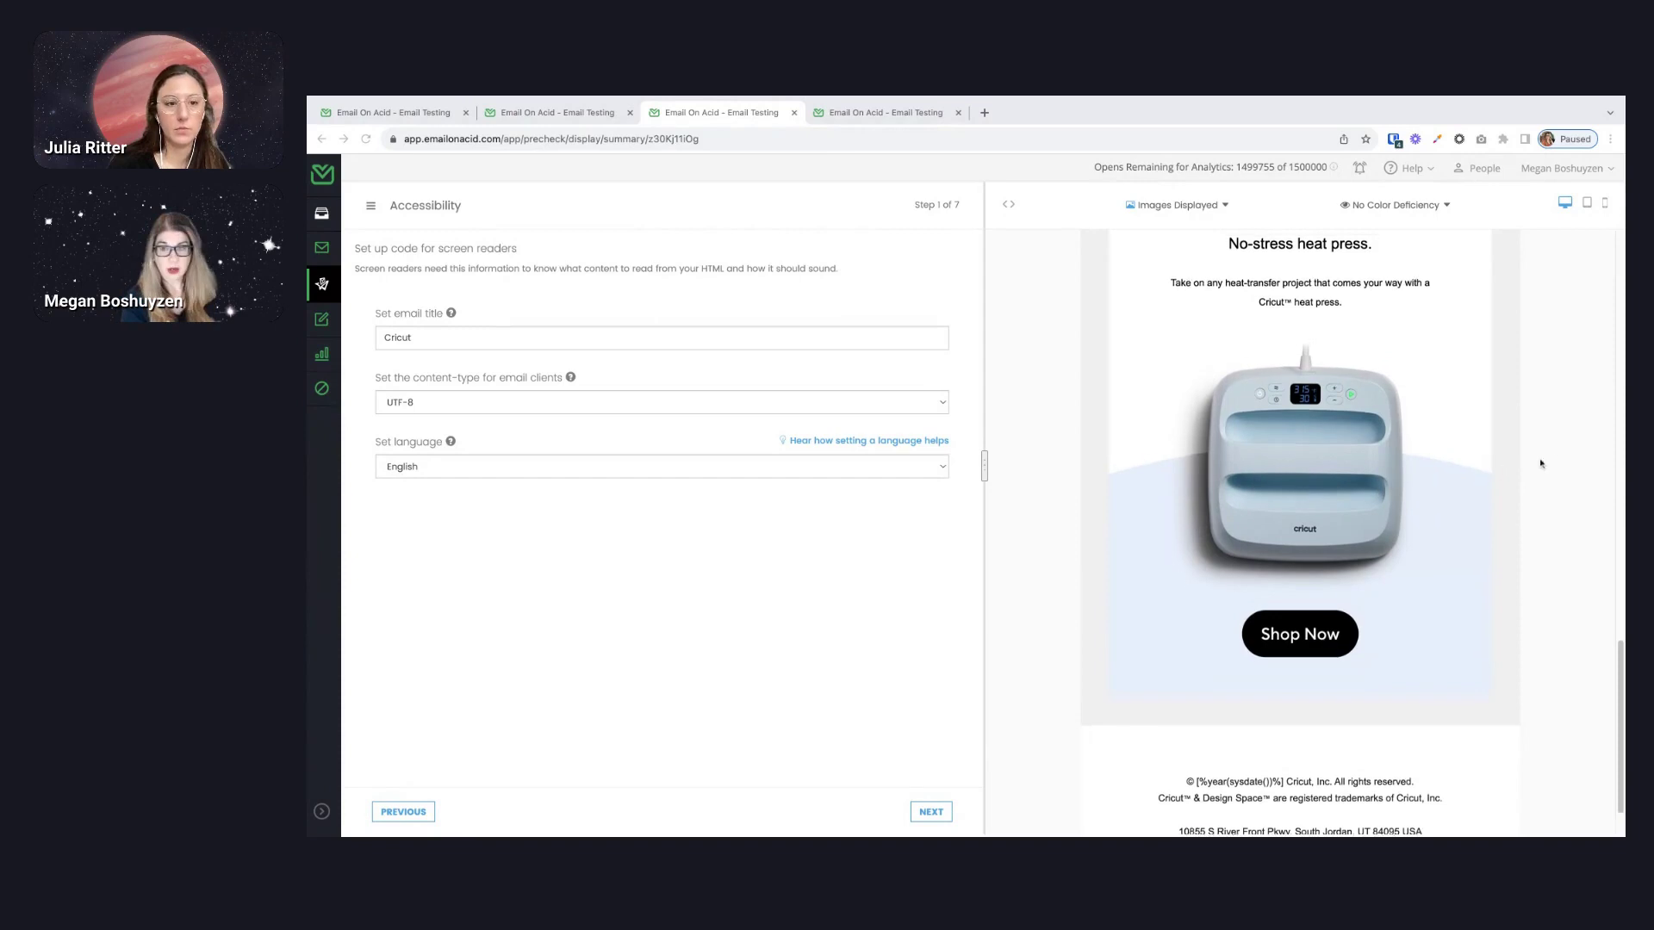
pyautogui.scroll(4, 1541, 463)
pyautogui.scroll(-2, 1503, 495)
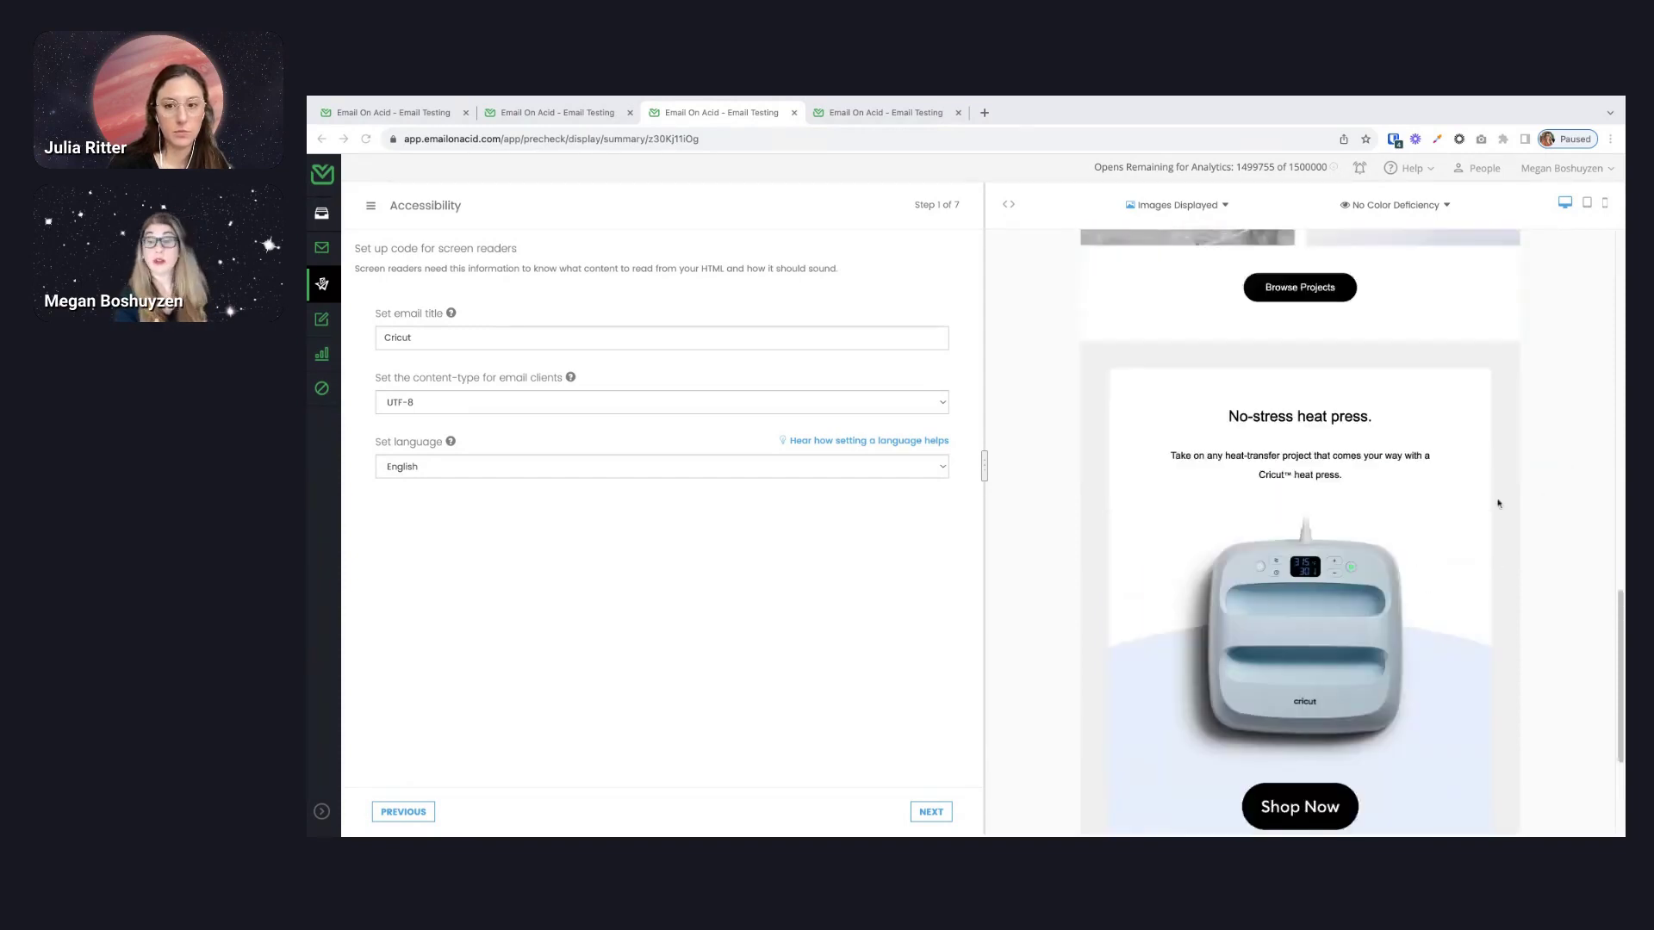
pyautogui.scroll(-1, 1497, 503)
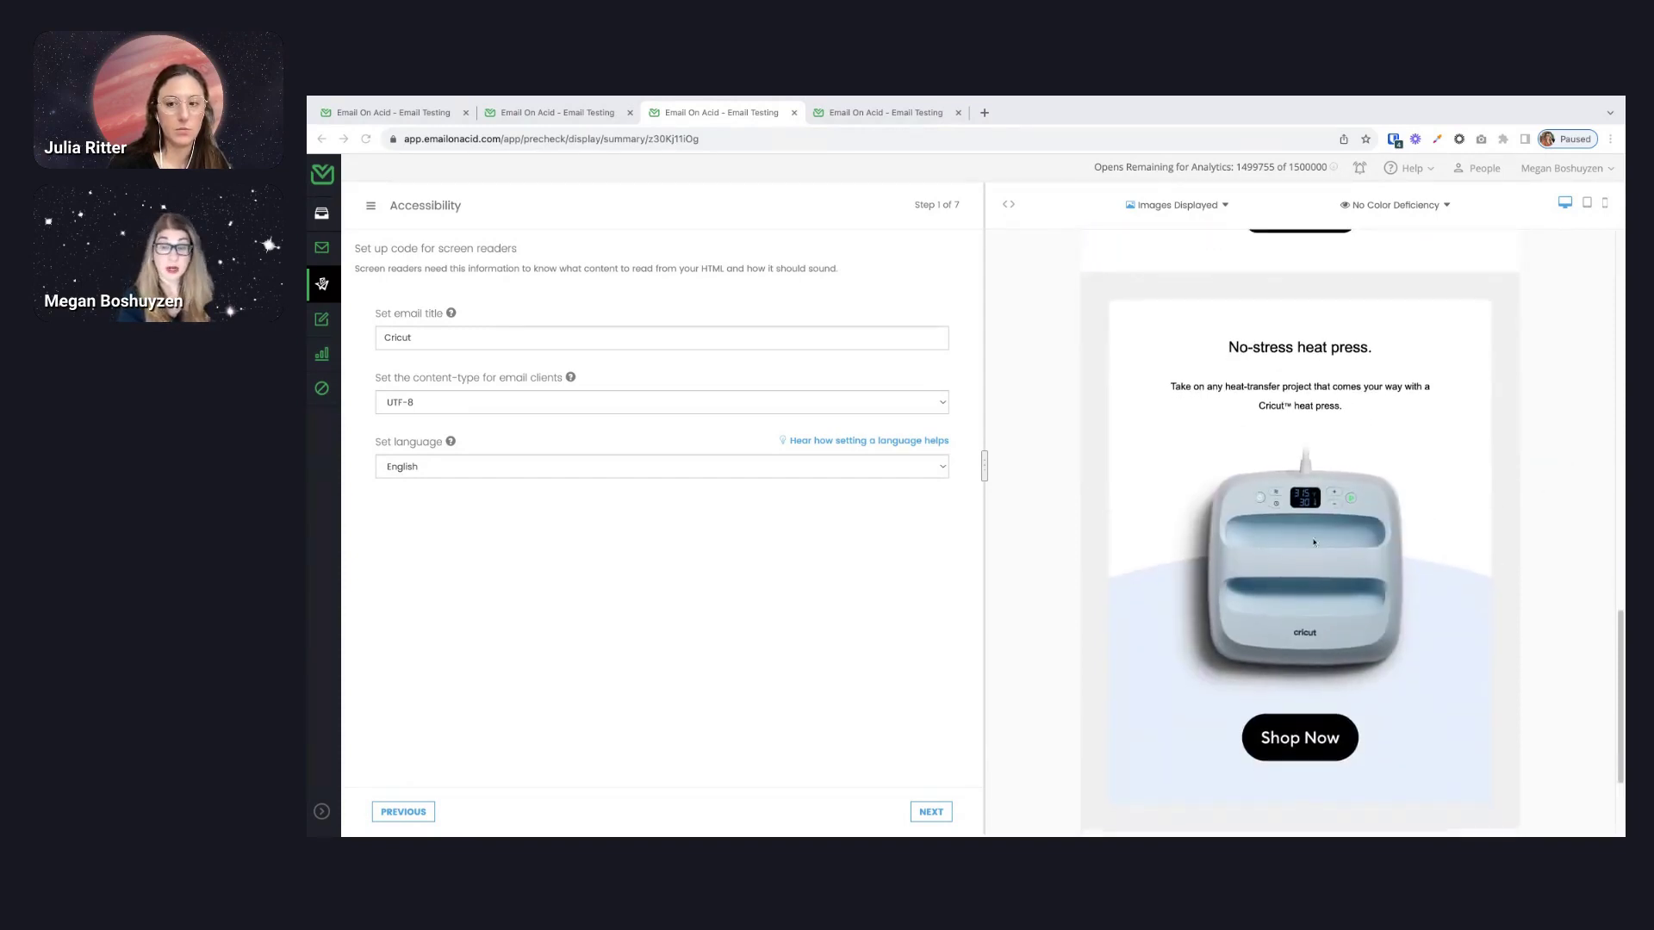
pyautogui.scroll(-1, 1304, 536)
pyautogui.scroll(-1, 1304, 537)
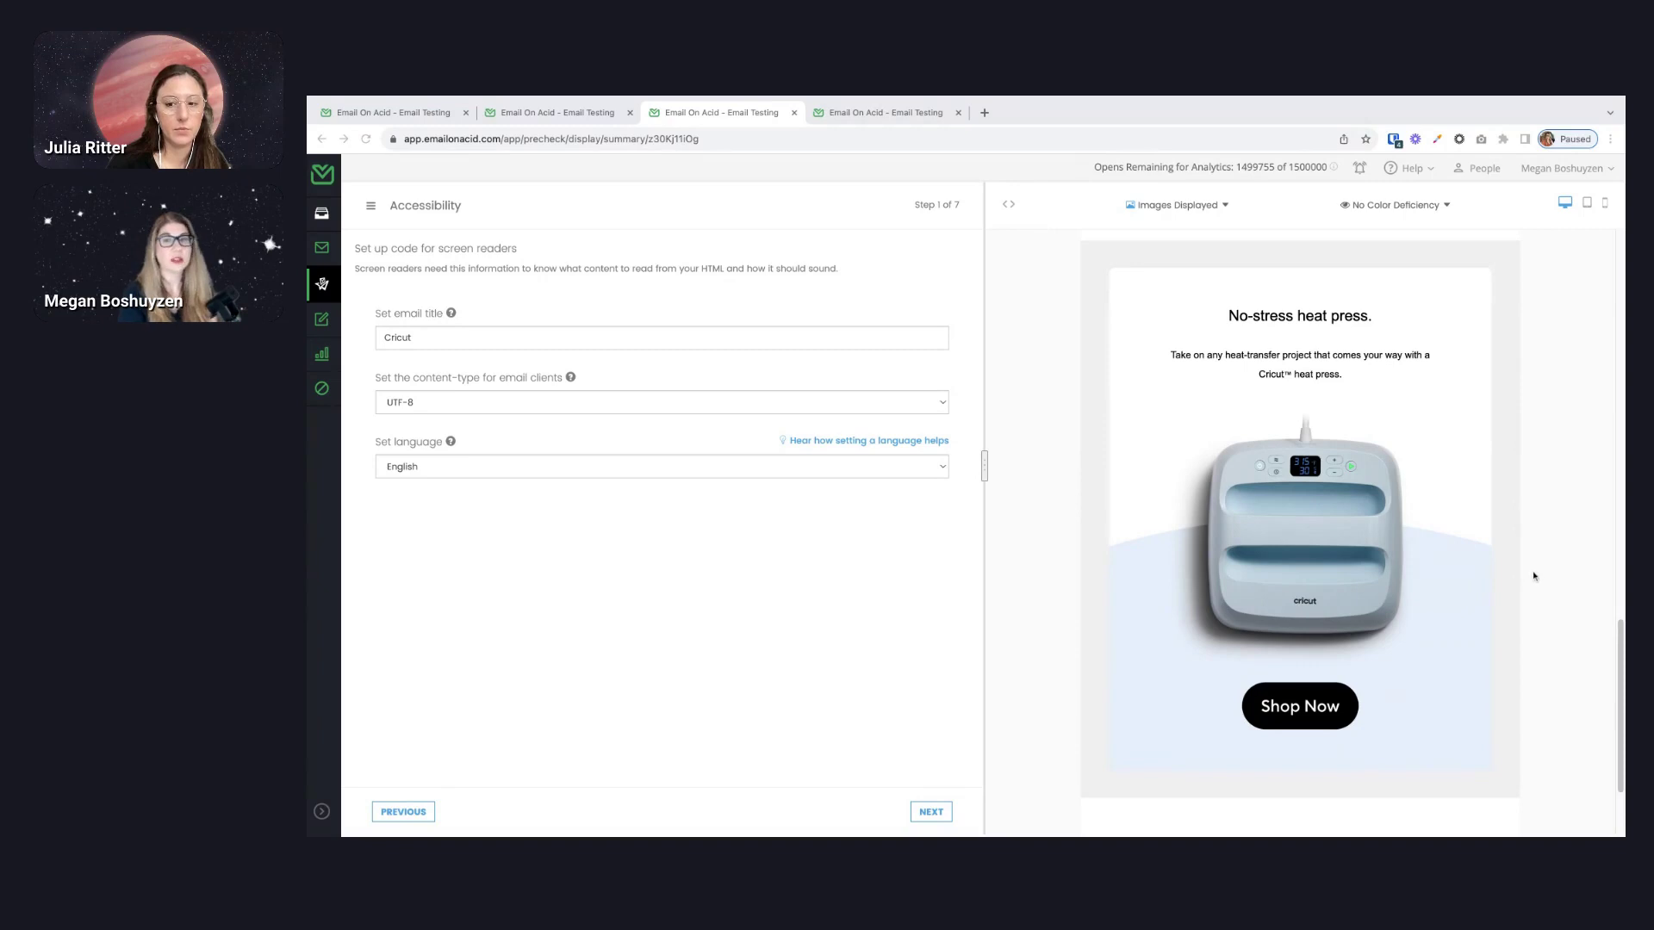
# - Look over the project images, Browse Projects button and hero image once more, ending at the Cricut header
pyautogui.scroll(3, 1534, 576)
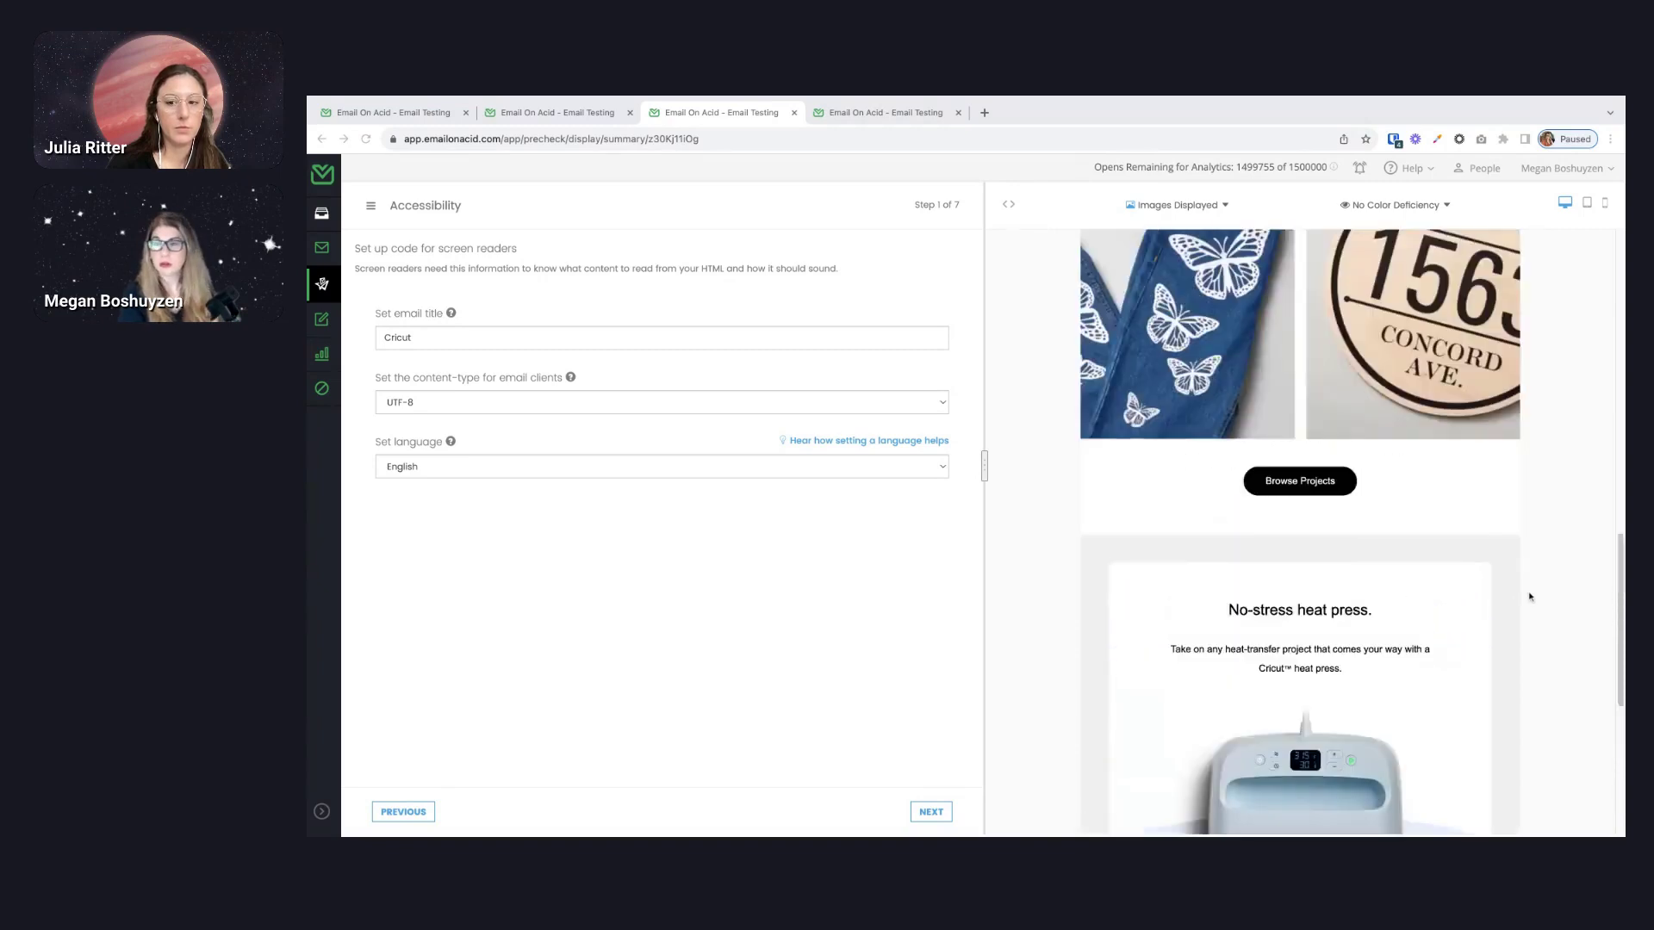
pyautogui.scroll(2, 1530, 596)
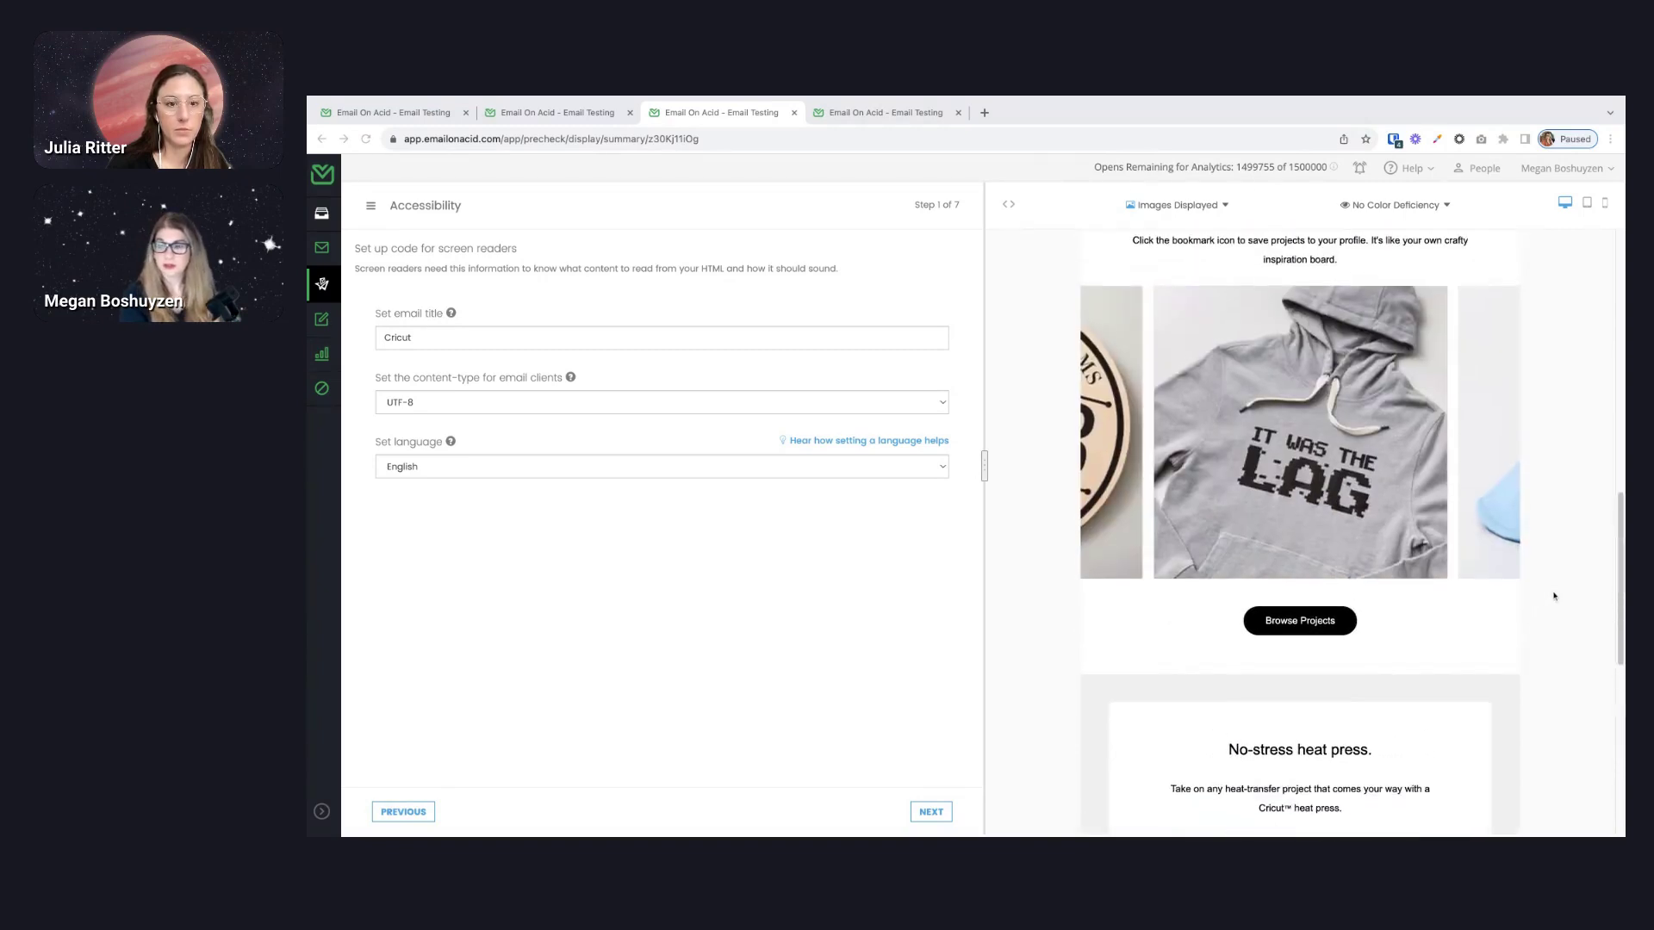
pyautogui.scroll(5, 1555, 596)
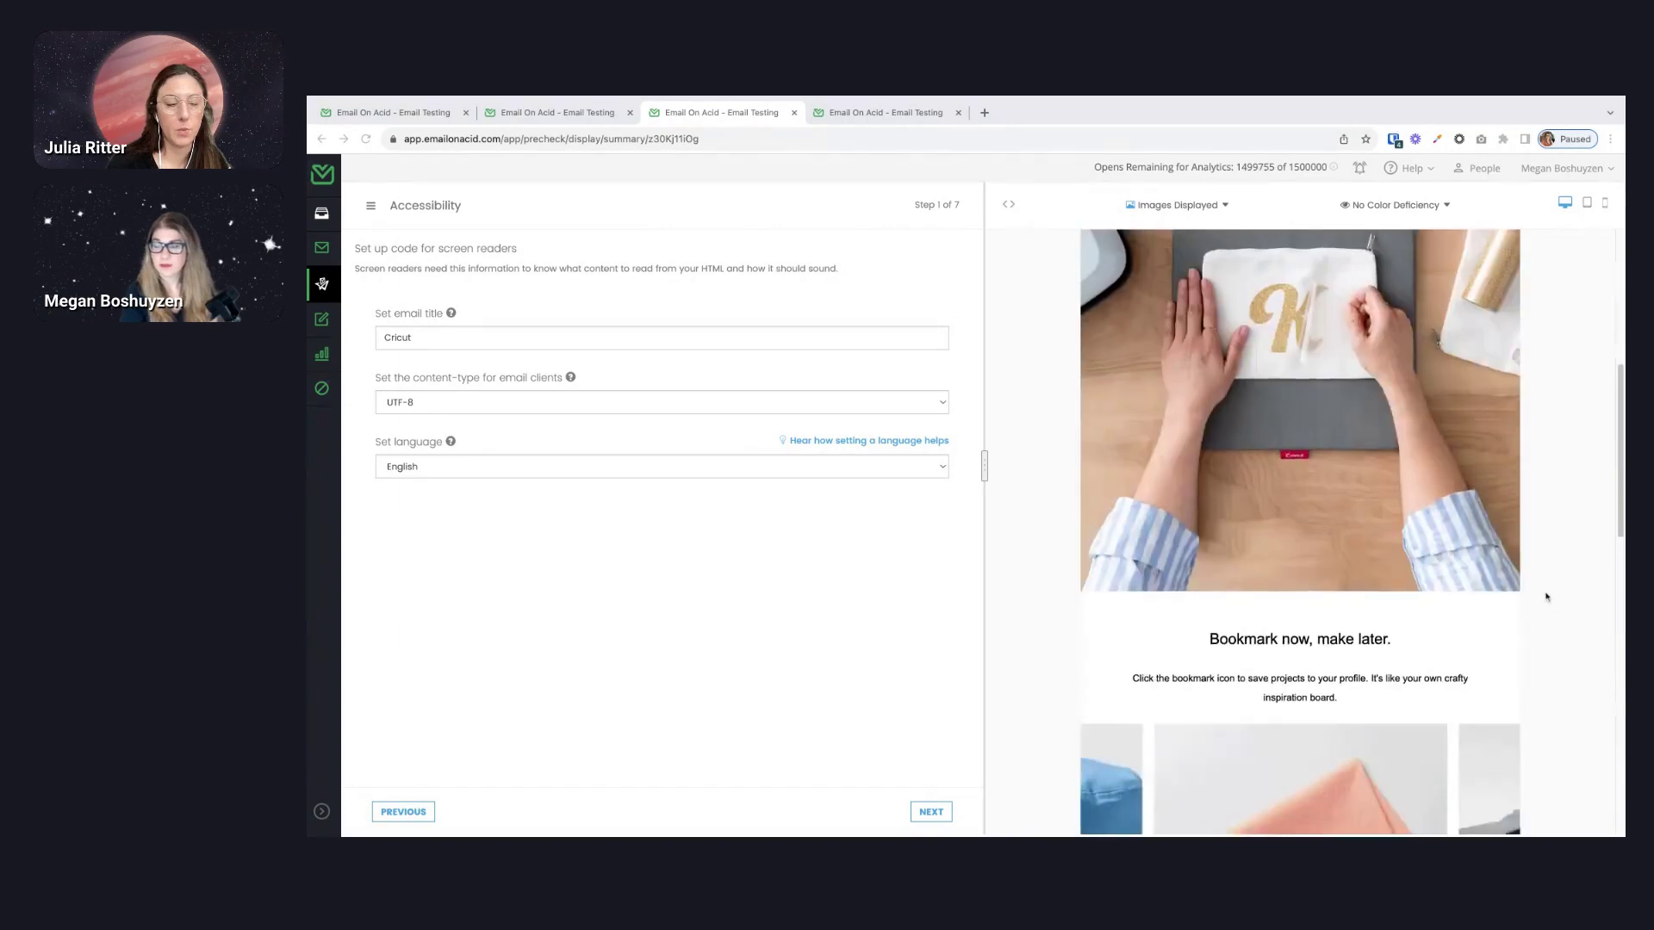
pyautogui.scroll(5, 1545, 596)
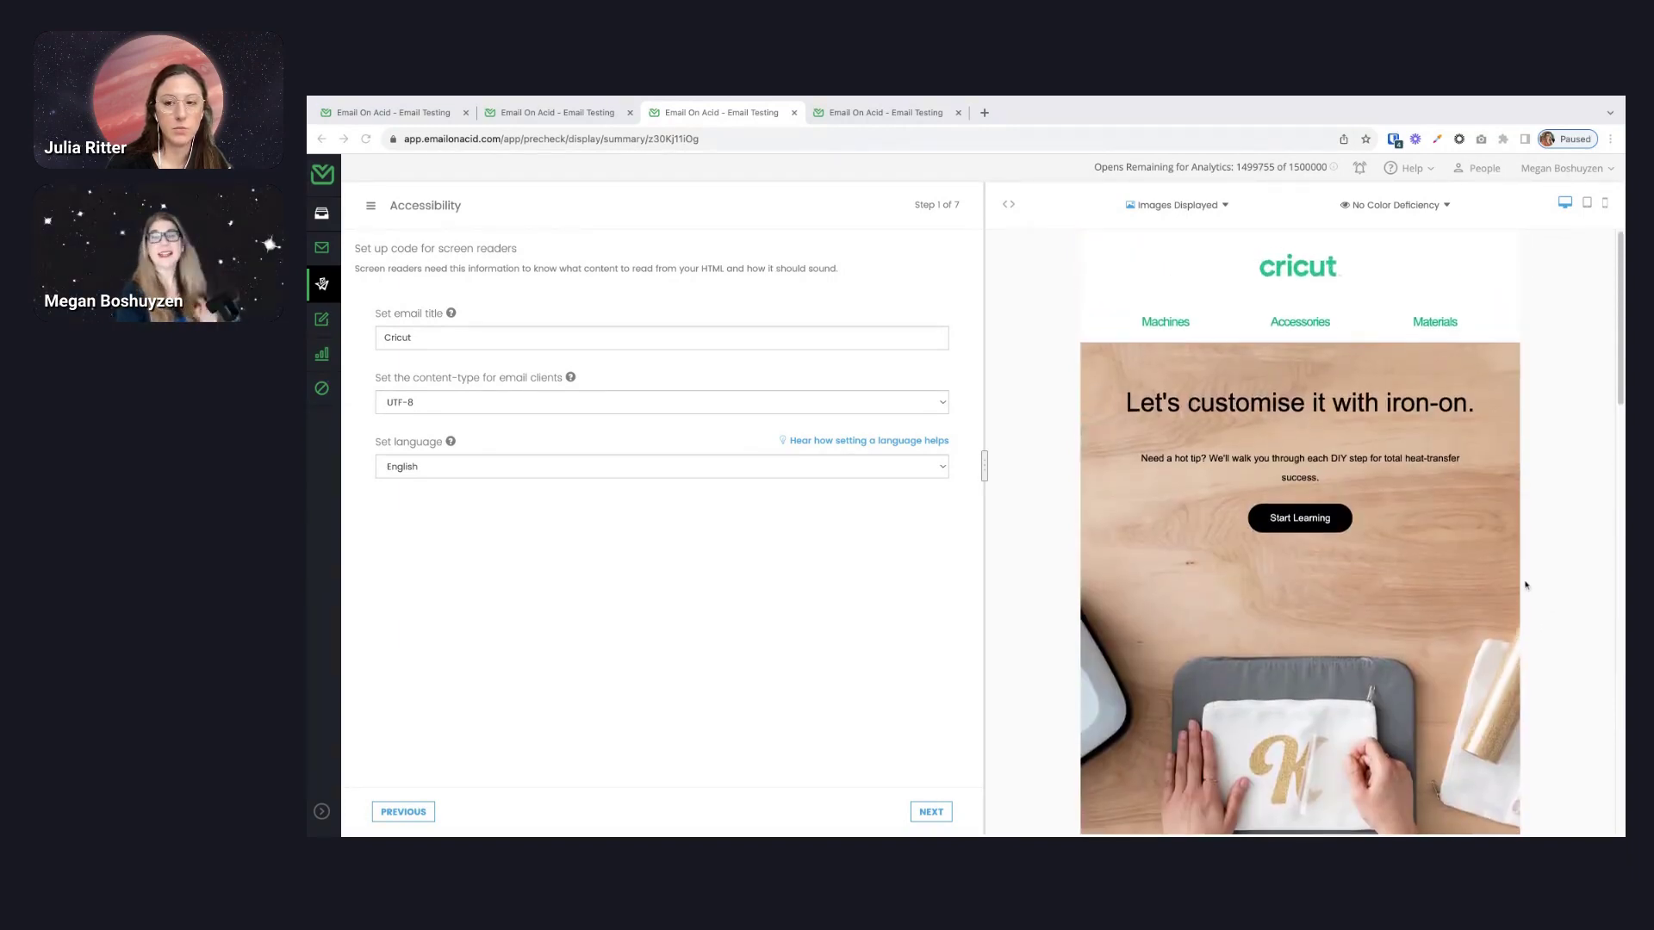
# - Examine the Cricut hero's headline "Let's customise it with iron-on." and its heat-transfer intro text, highlighting the wording
pyautogui.scroll(-1, 1529, 589)
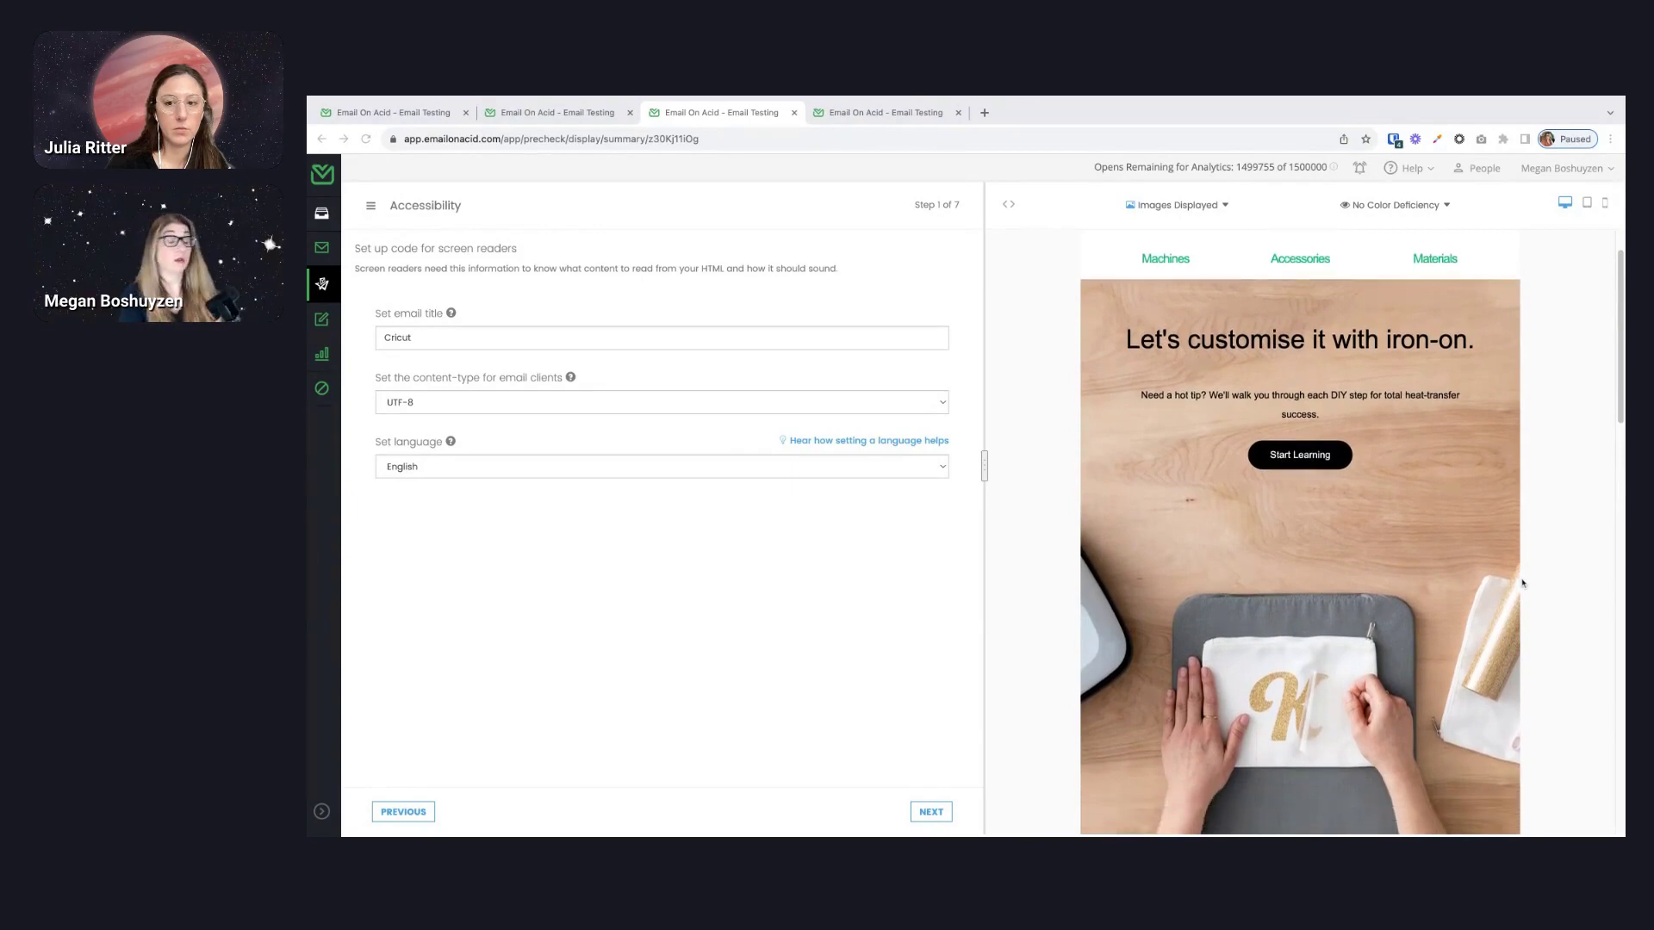
pyautogui.scroll(-1, 1537, 564)
pyautogui.scroll(1, 1569, 536)
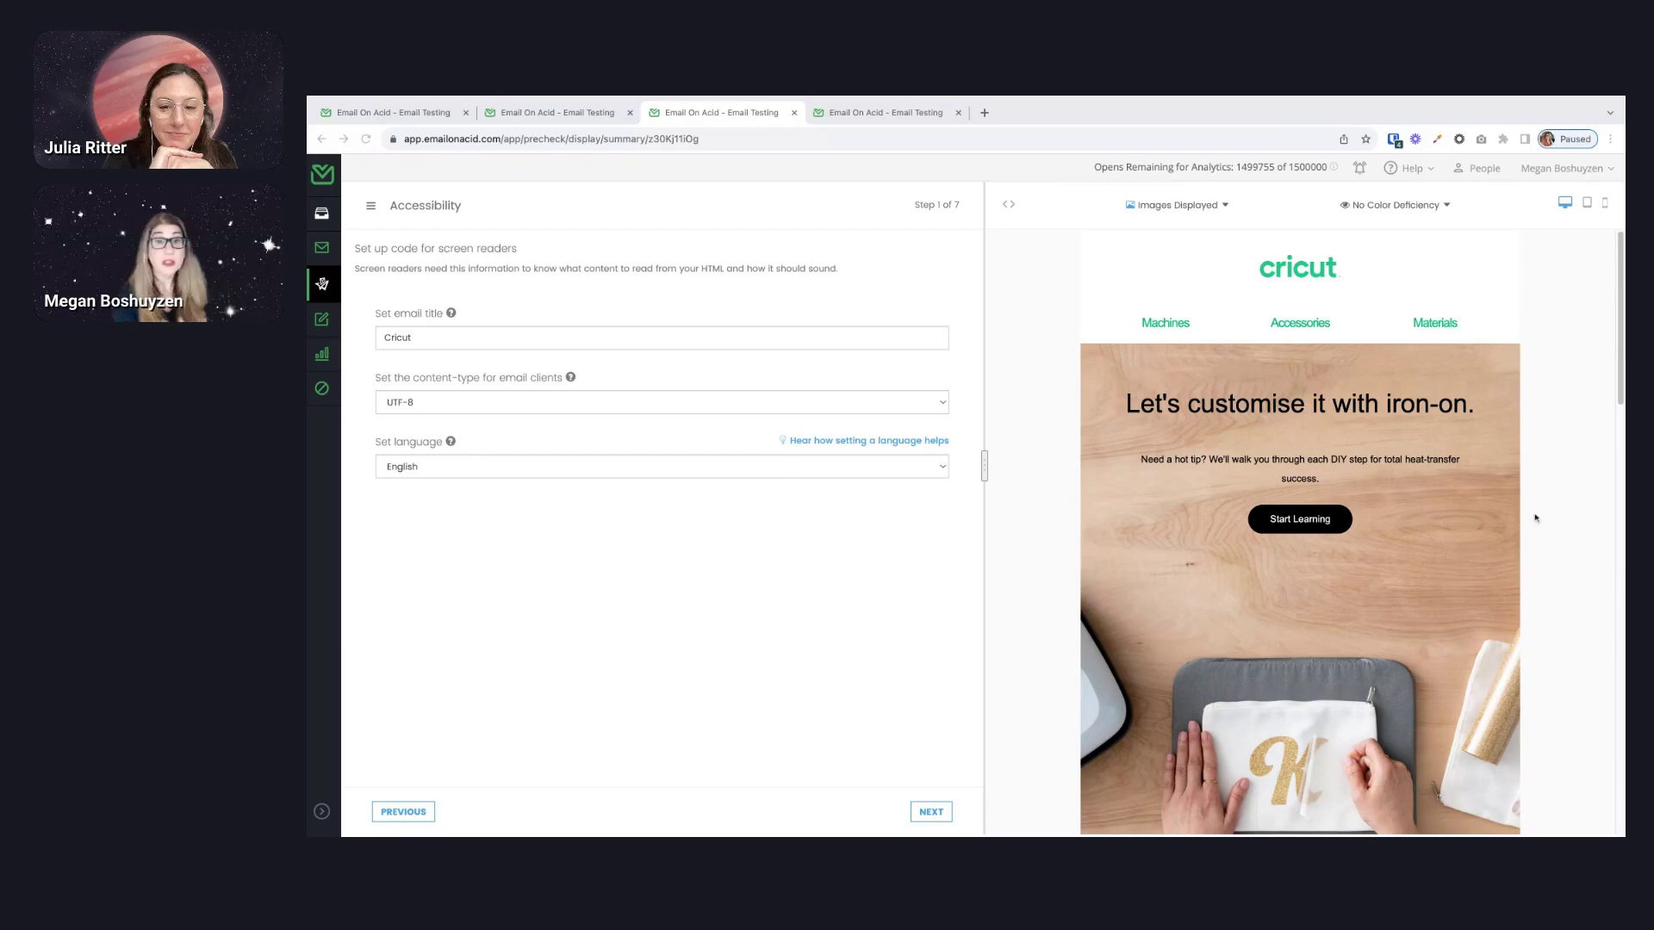
pyautogui.scroll(-1, 1546, 492)
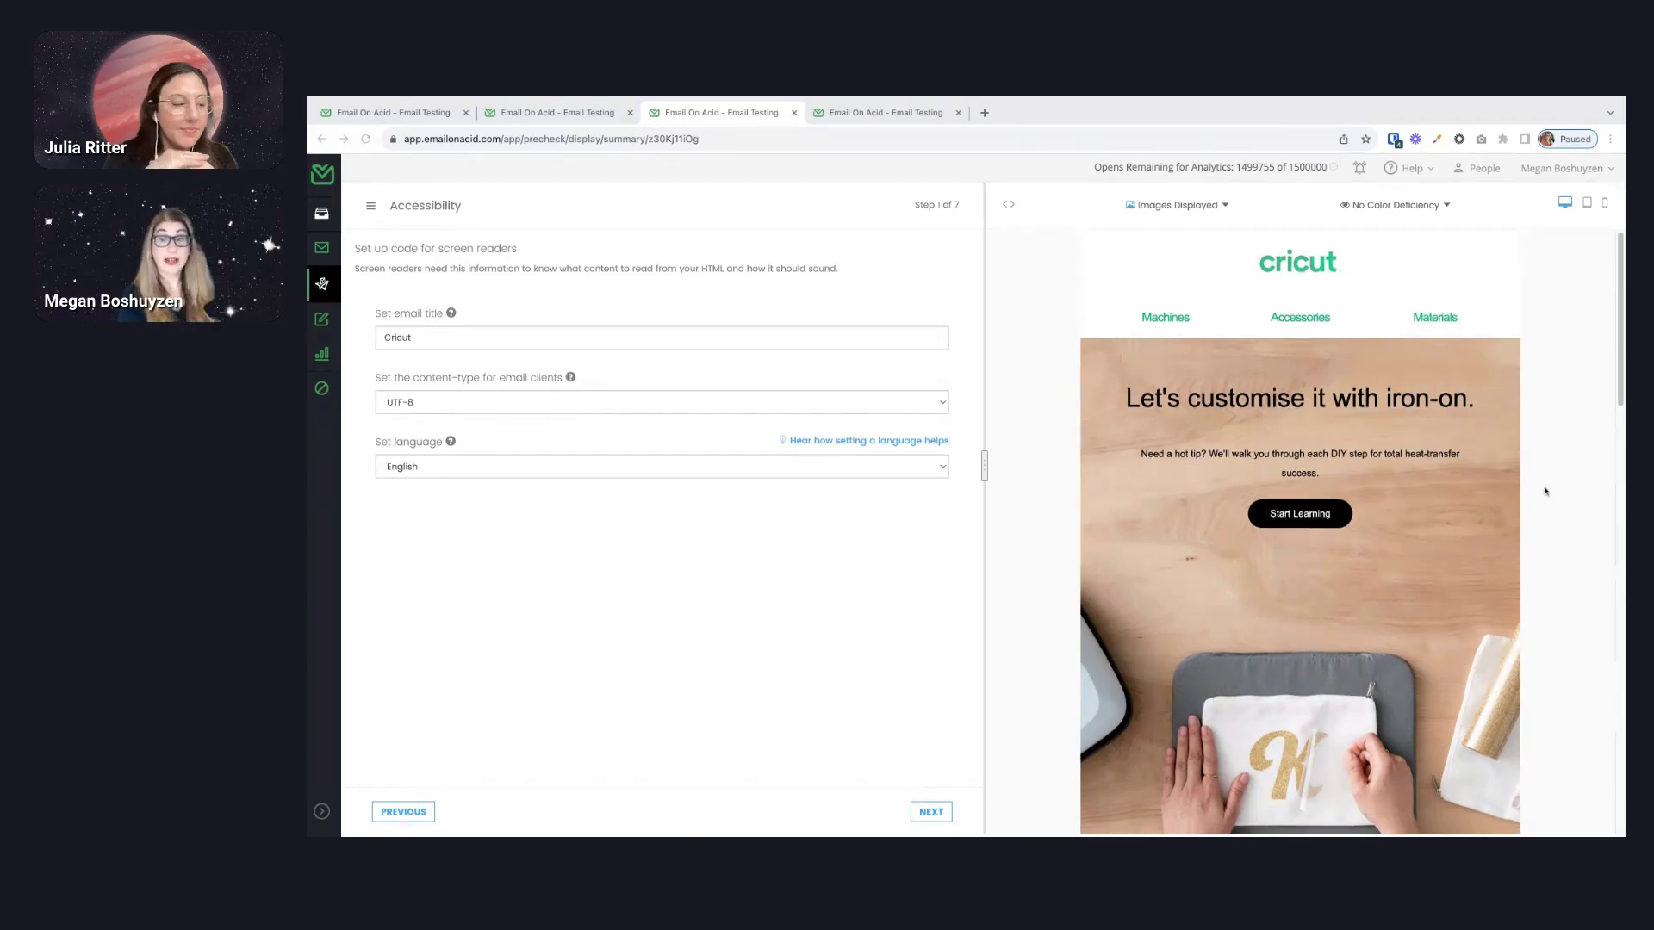
pyautogui.scroll(-1, 1515, 498)
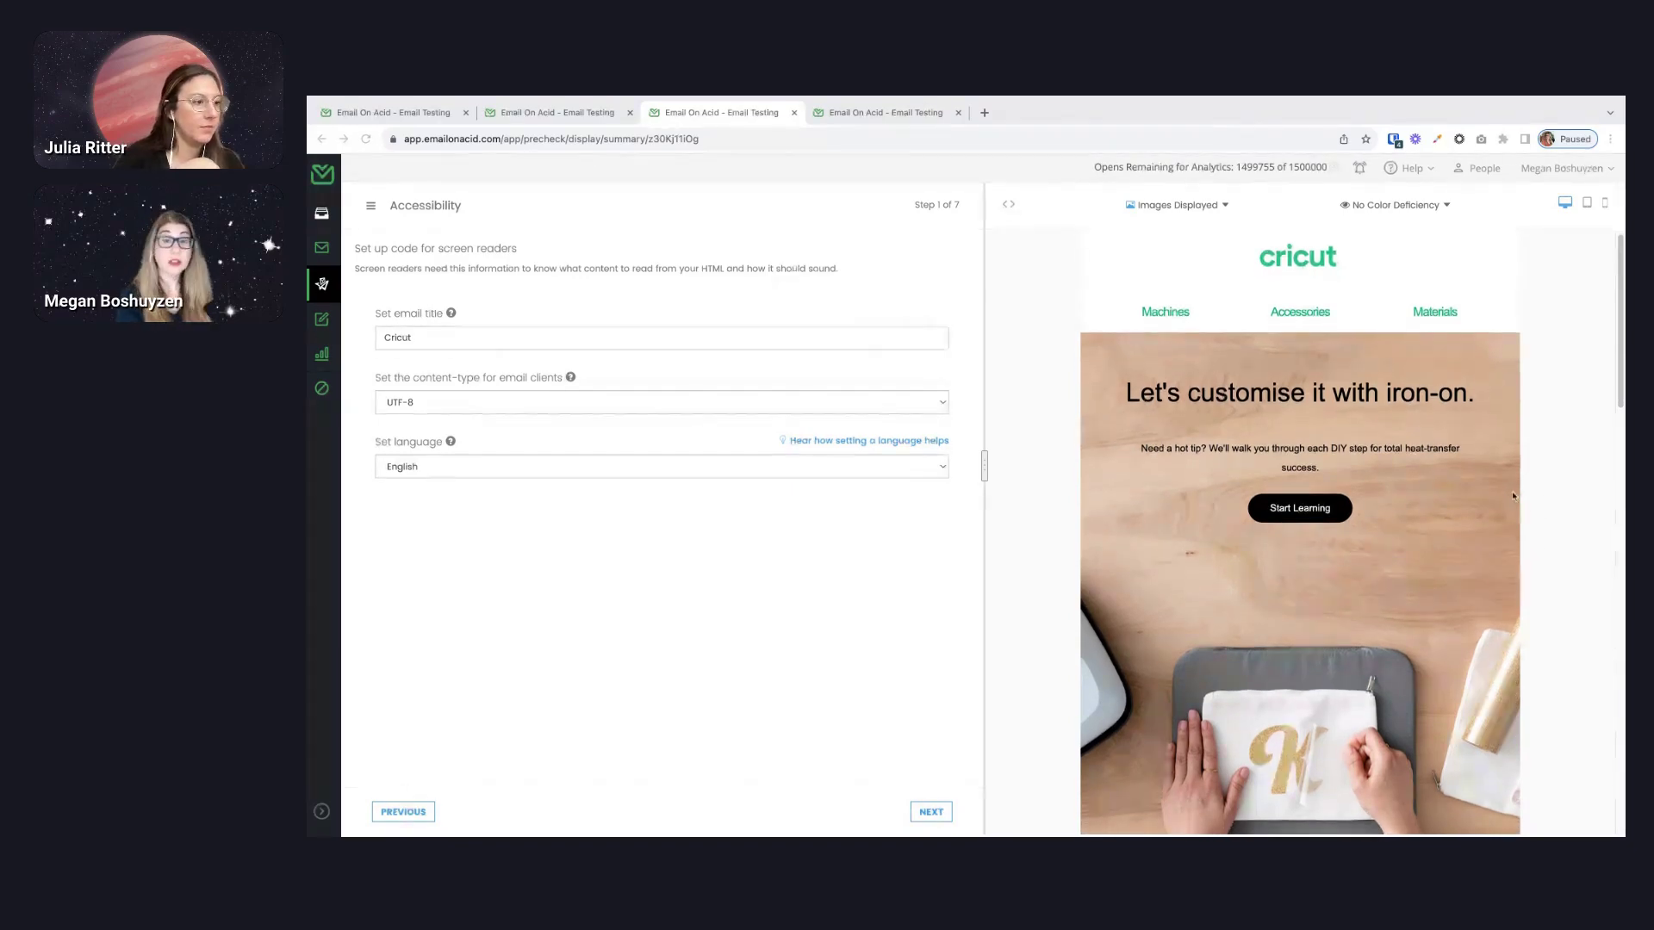
pyautogui.scroll(-1, 1500, 505)
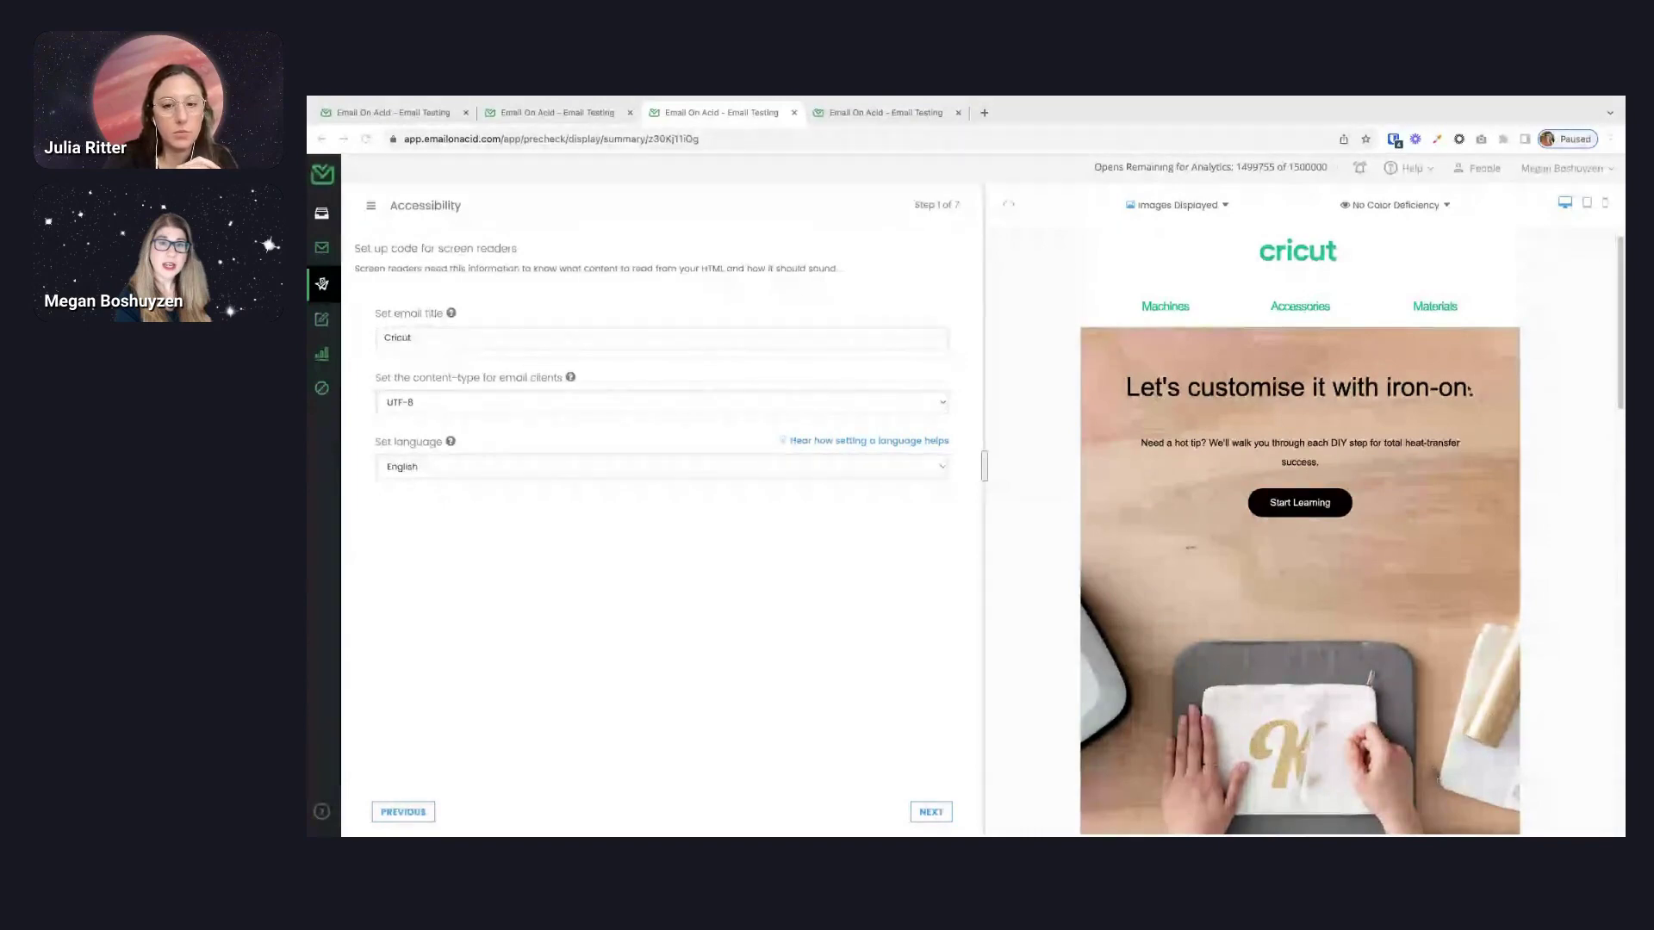
pyautogui.moveTo(1393, 387); pyautogui.dragTo(1214, 388)
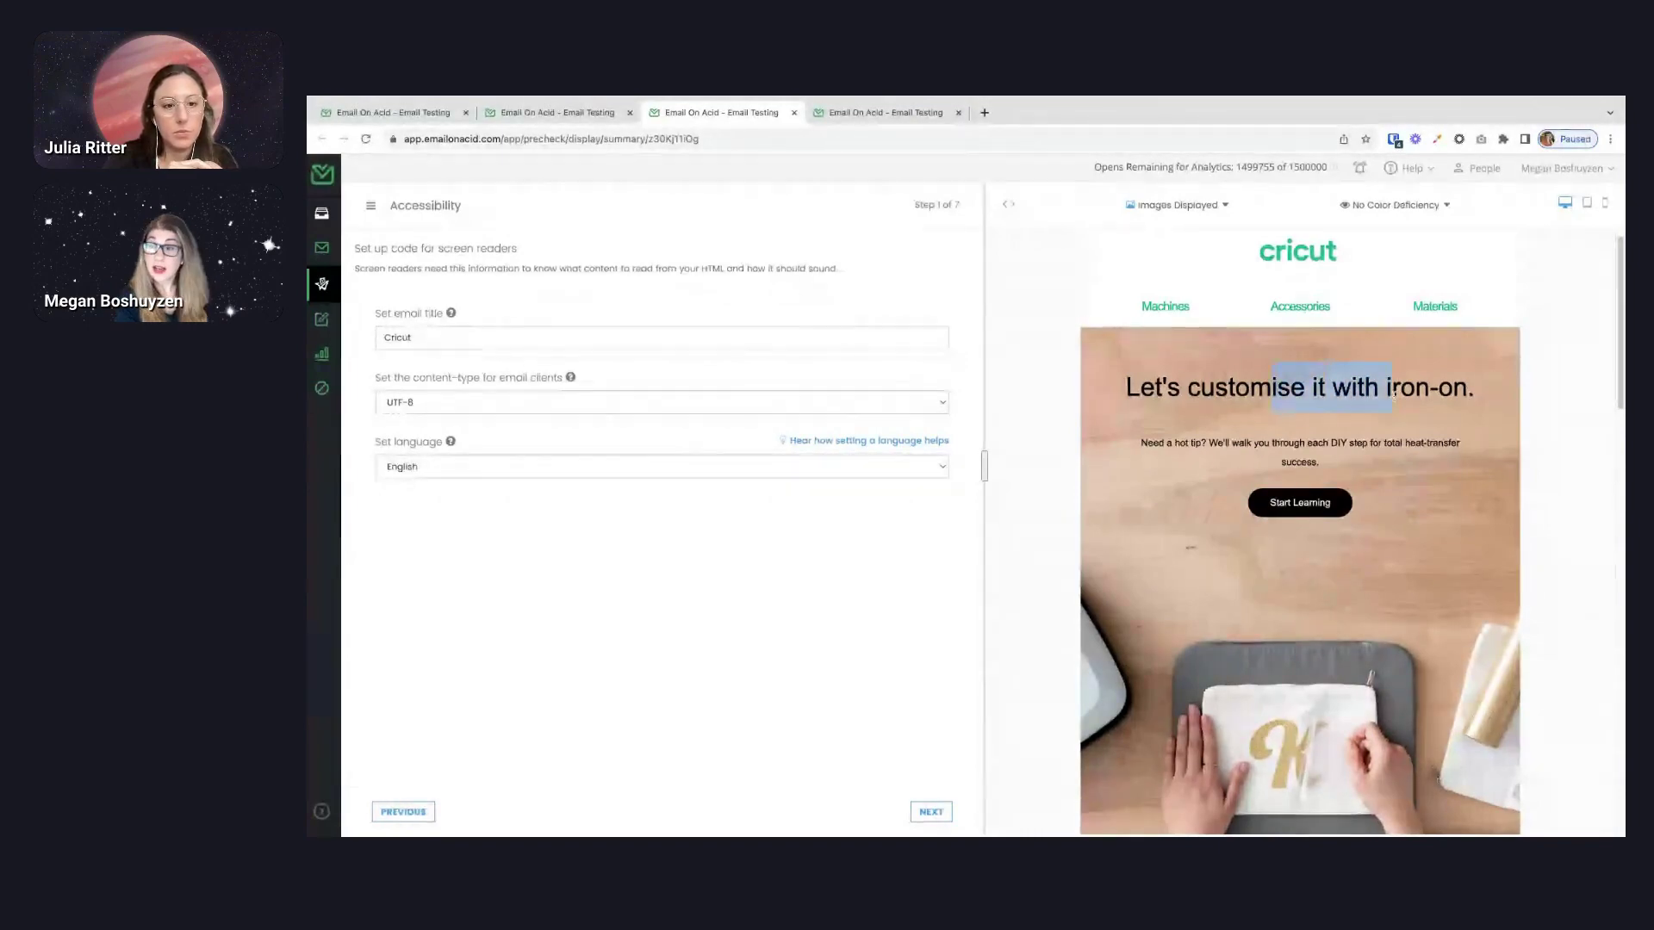
pyautogui.click(1220, 394)
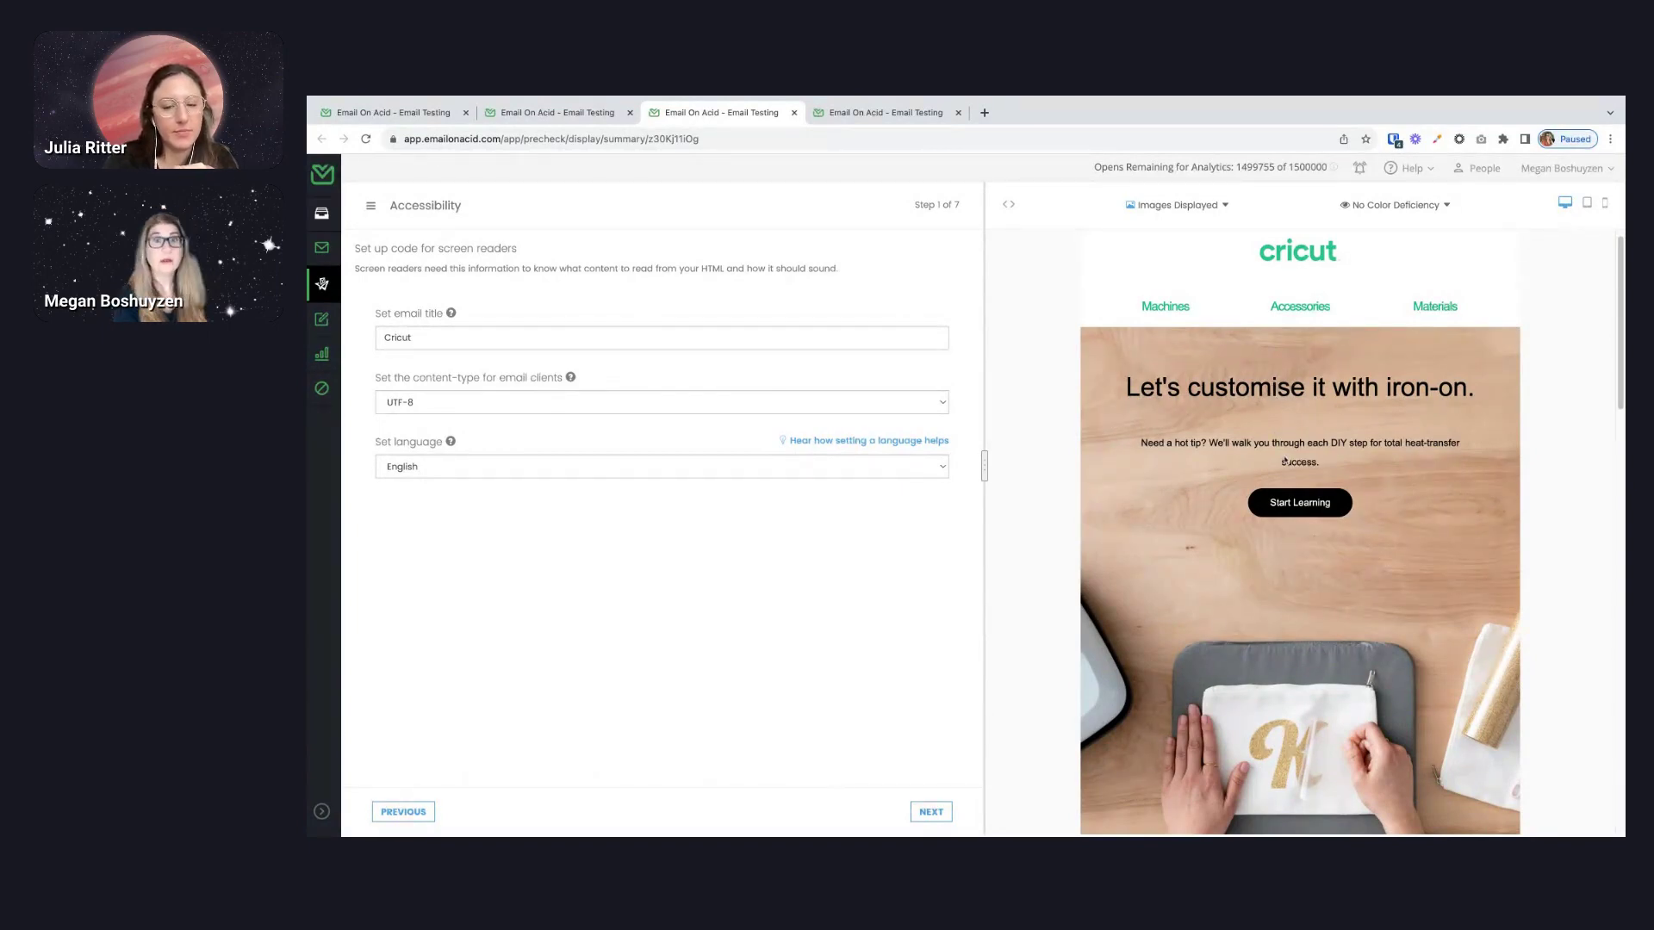
pyautogui.doubleClick(1154, 443)
pyautogui.moveTo(1167, 443); pyautogui.dragTo(1319, 463)
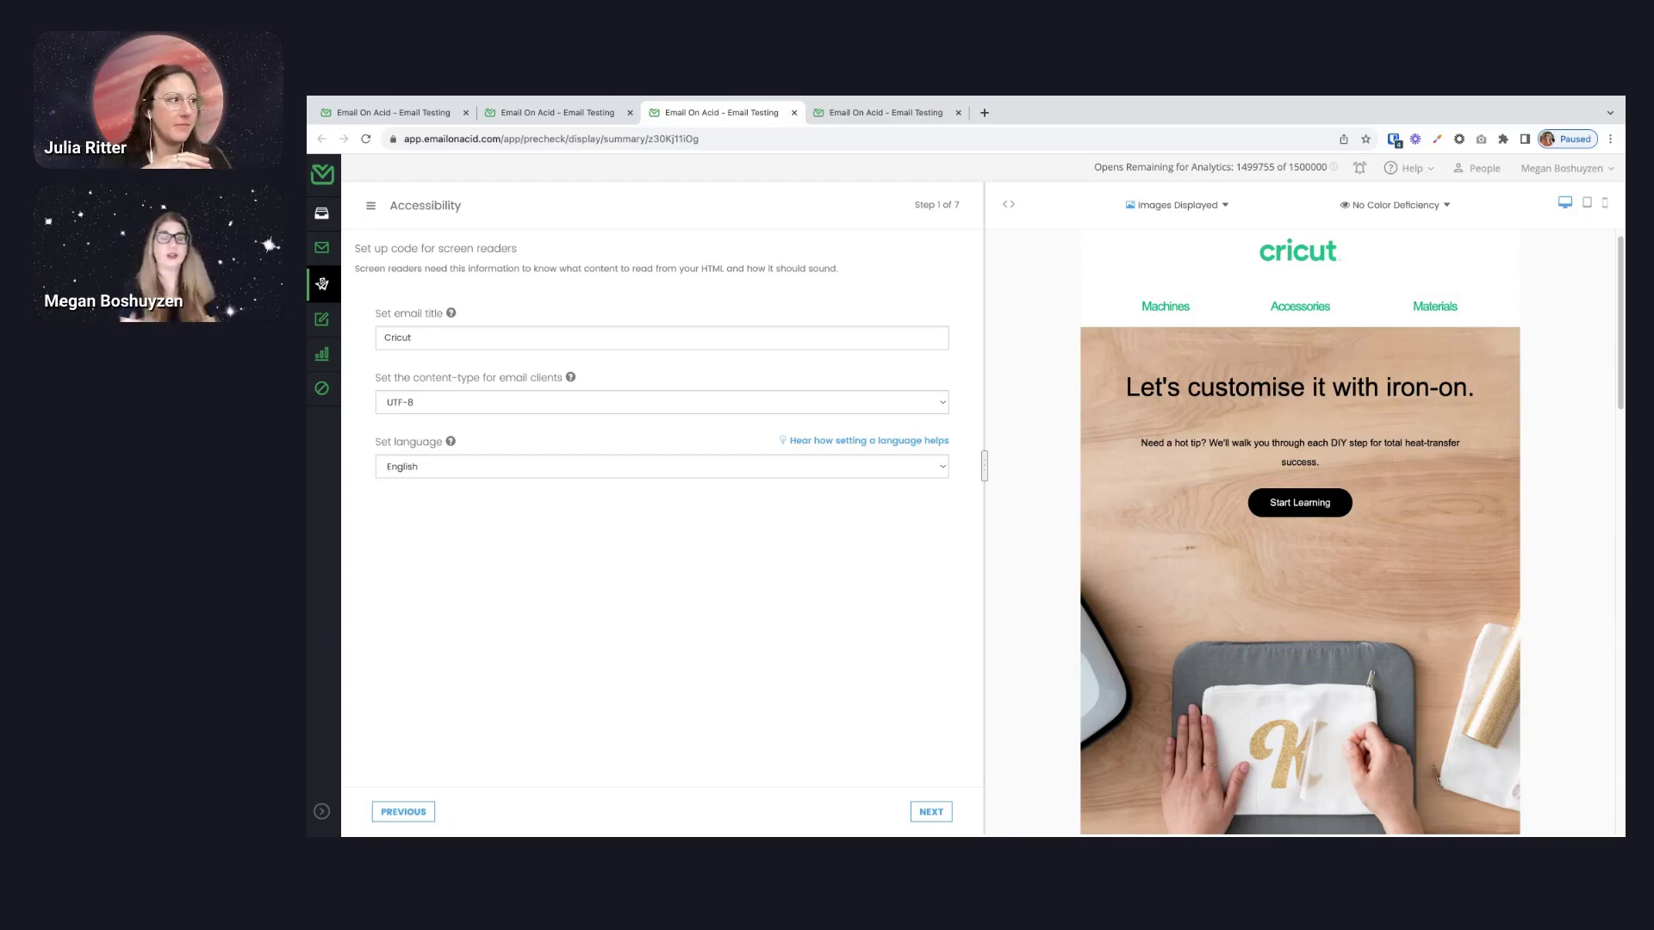
# - Examine the iron-on hero photo and how it sits beneath the Start Learning button
pyautogui.scroll(-2, 1497, 480)
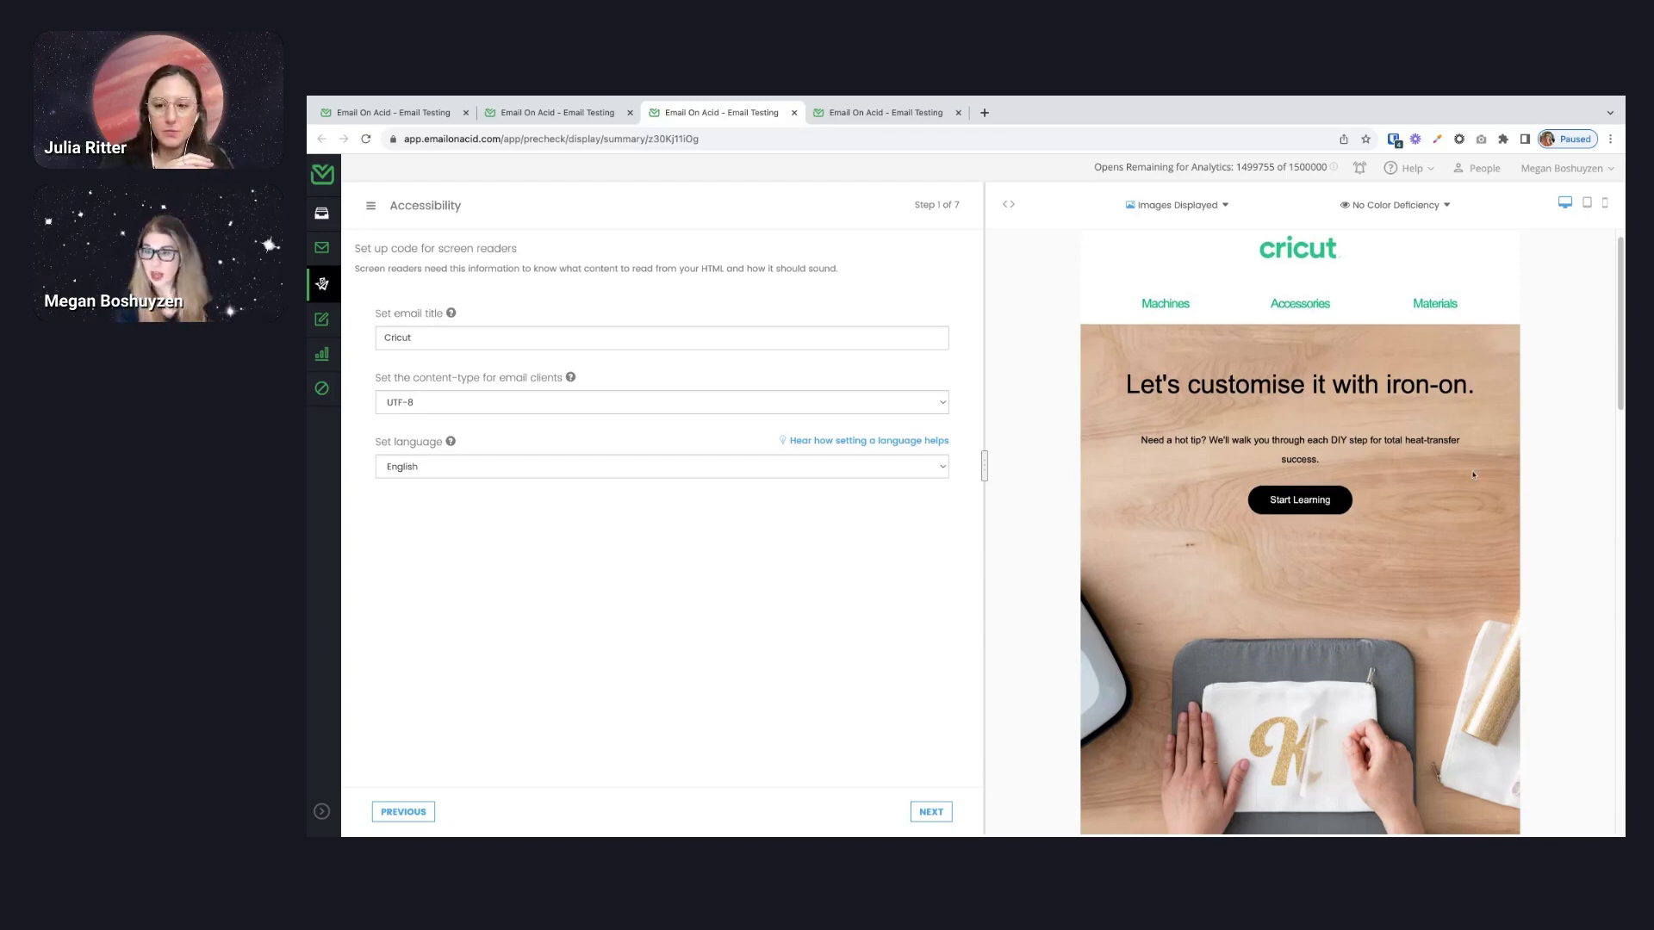
pyautogui.scroll(-3, 1429, 510)
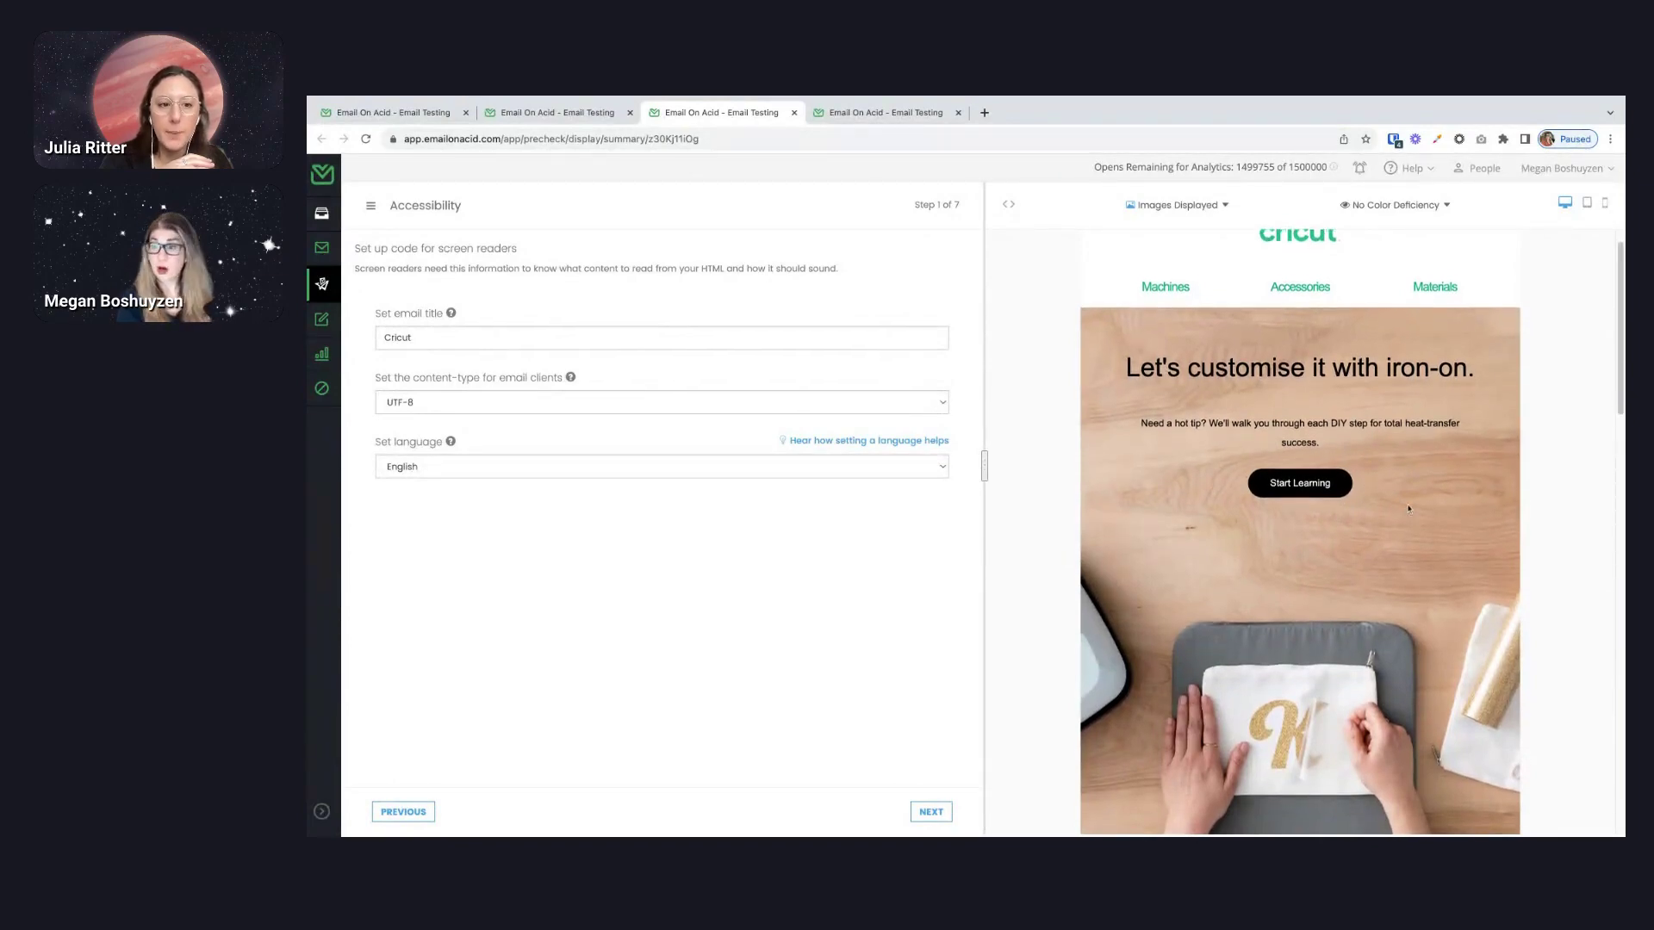
pyautogui.scroll(-3, 1353, 465)
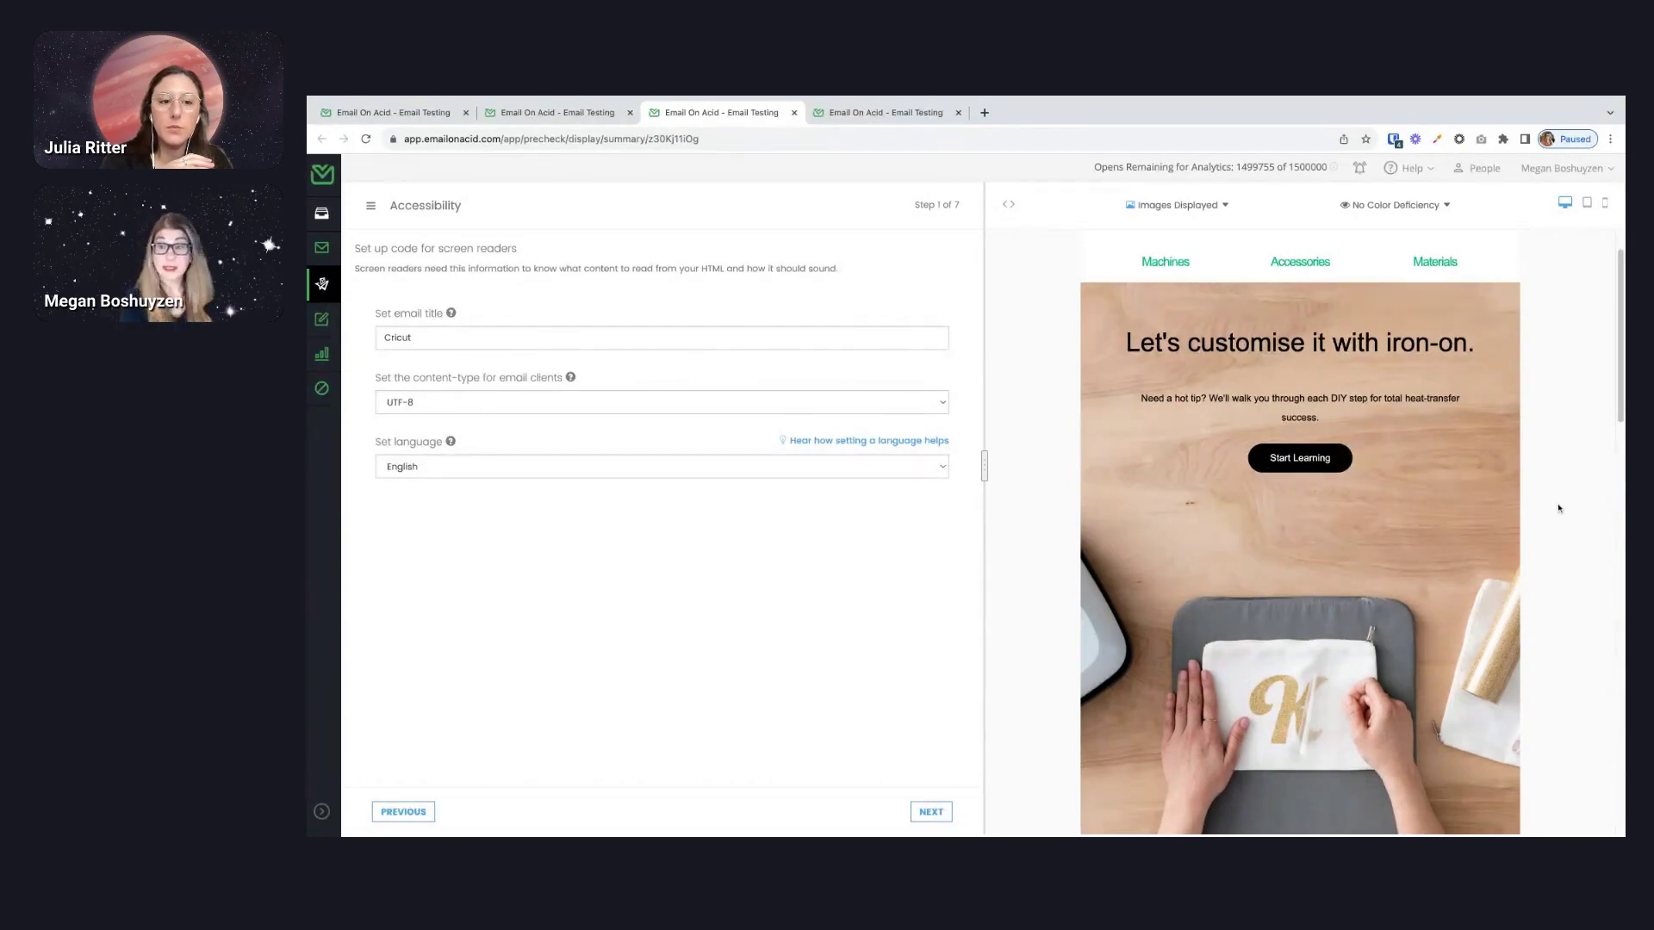
pyautogui.scroll(-5, 1559, 508)
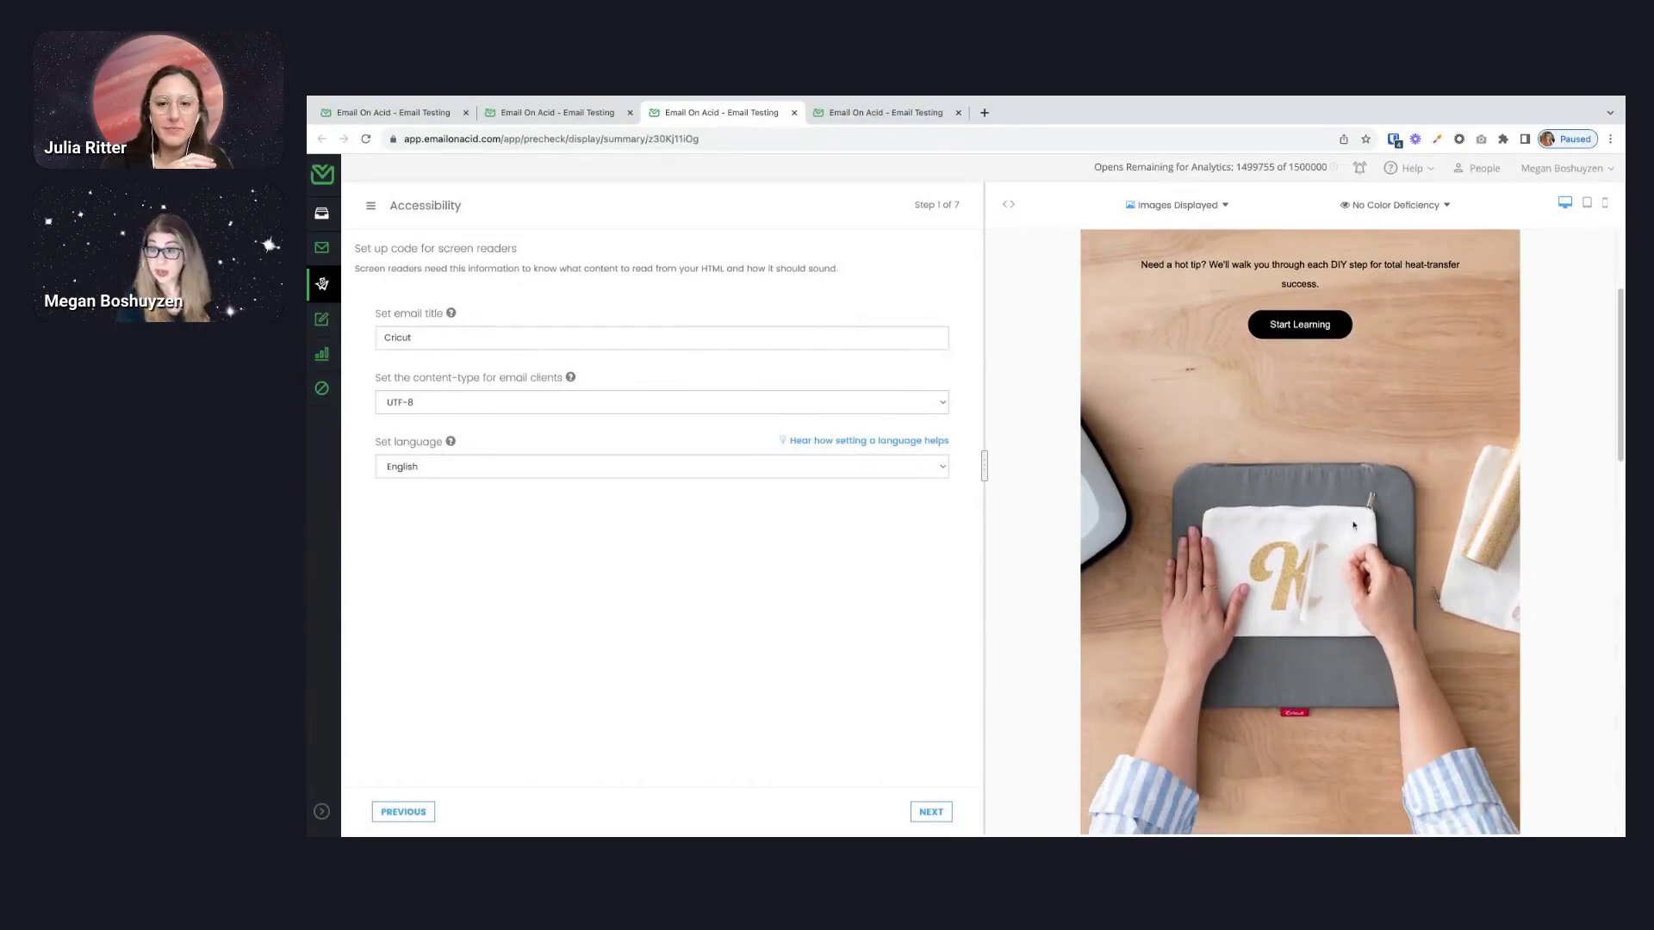
pyautogui.scroll(-3, 1353, 524)
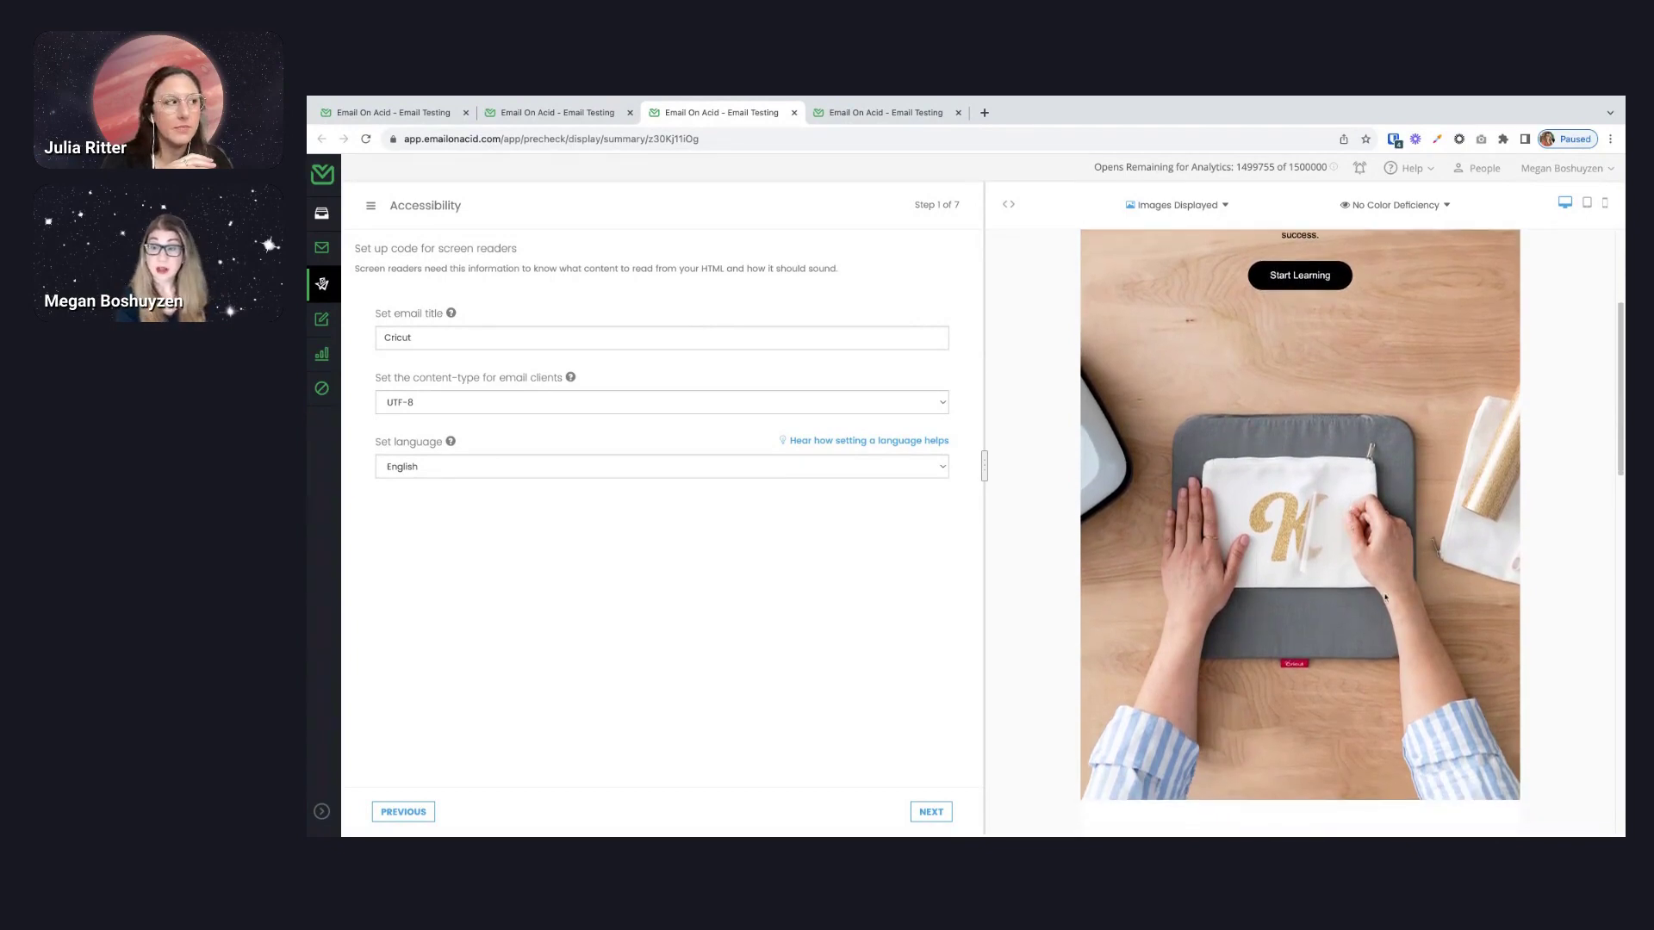
pyautogui.scroll(3, 1384, 596)
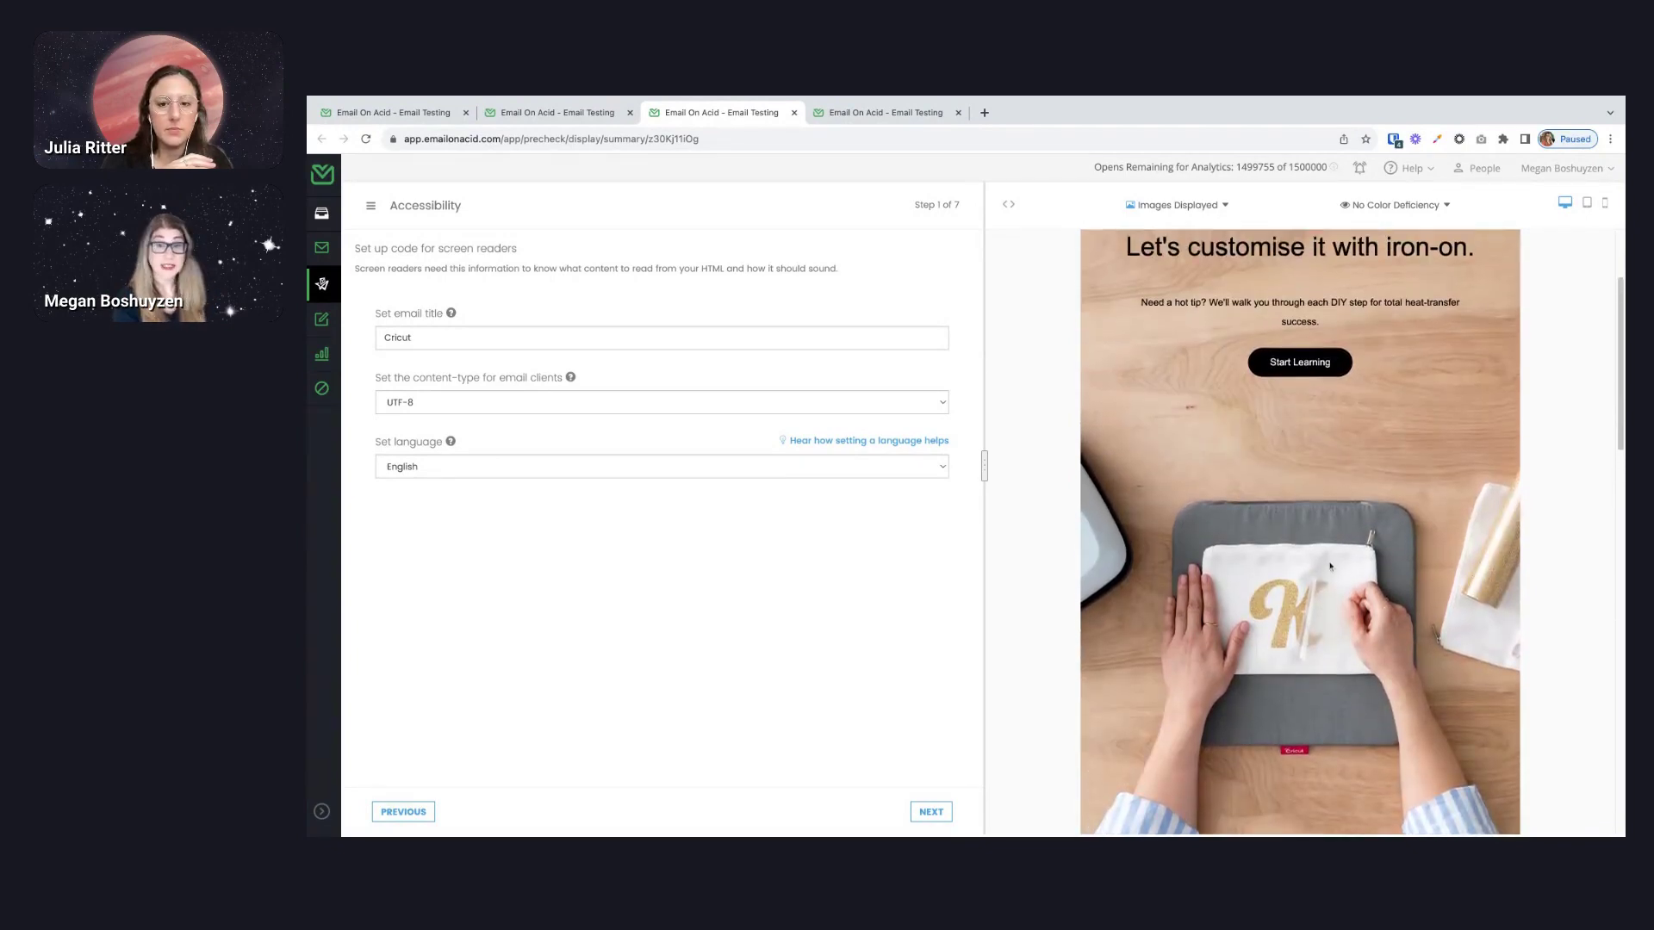
pyautogui.scroll(2, 1378, 572)
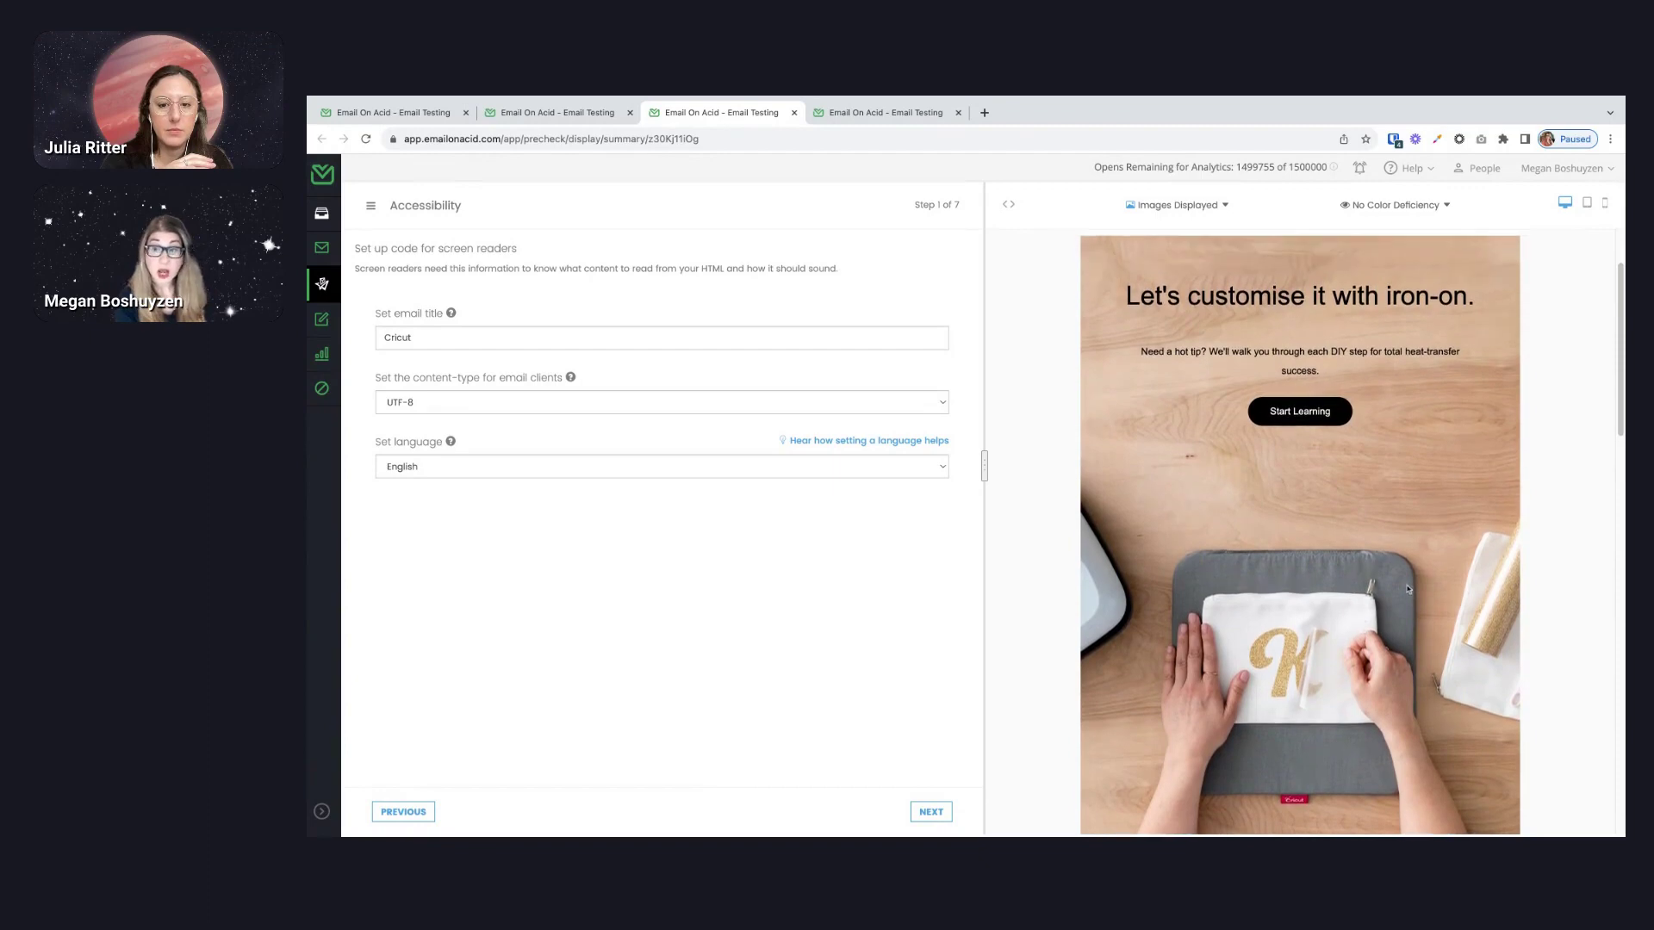
pyautogui.scroll(-1, 1388, 575)
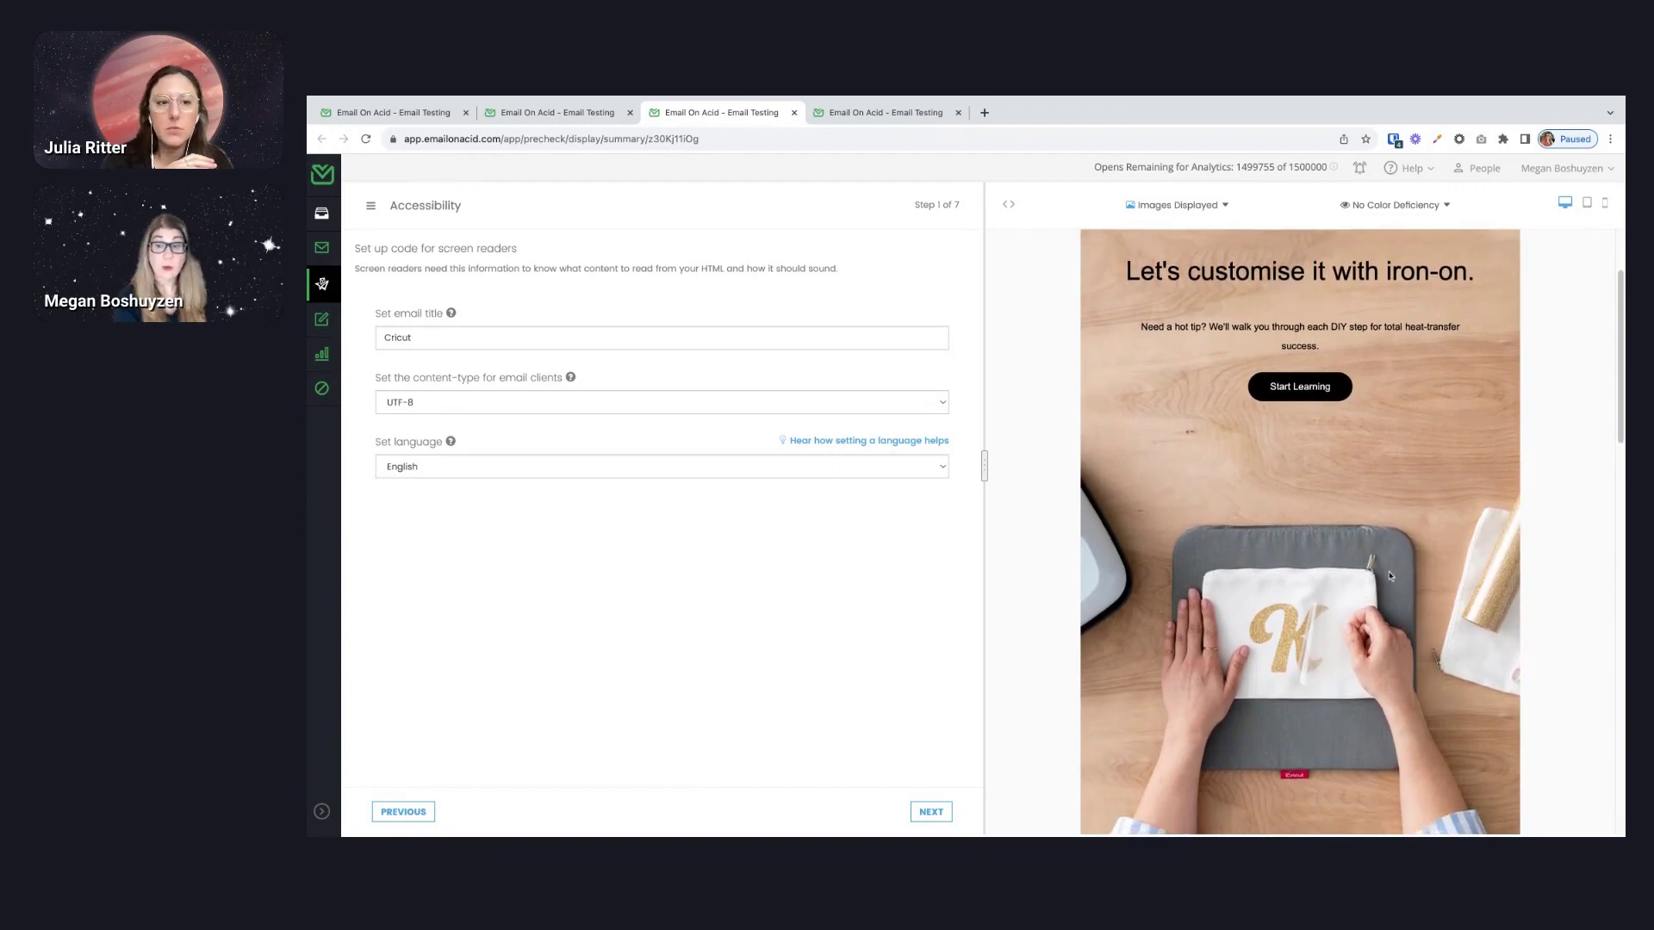
pyautogui.scroll(-2, 1388, 575)
pyautogui.scroll(-2, 1301, 533)
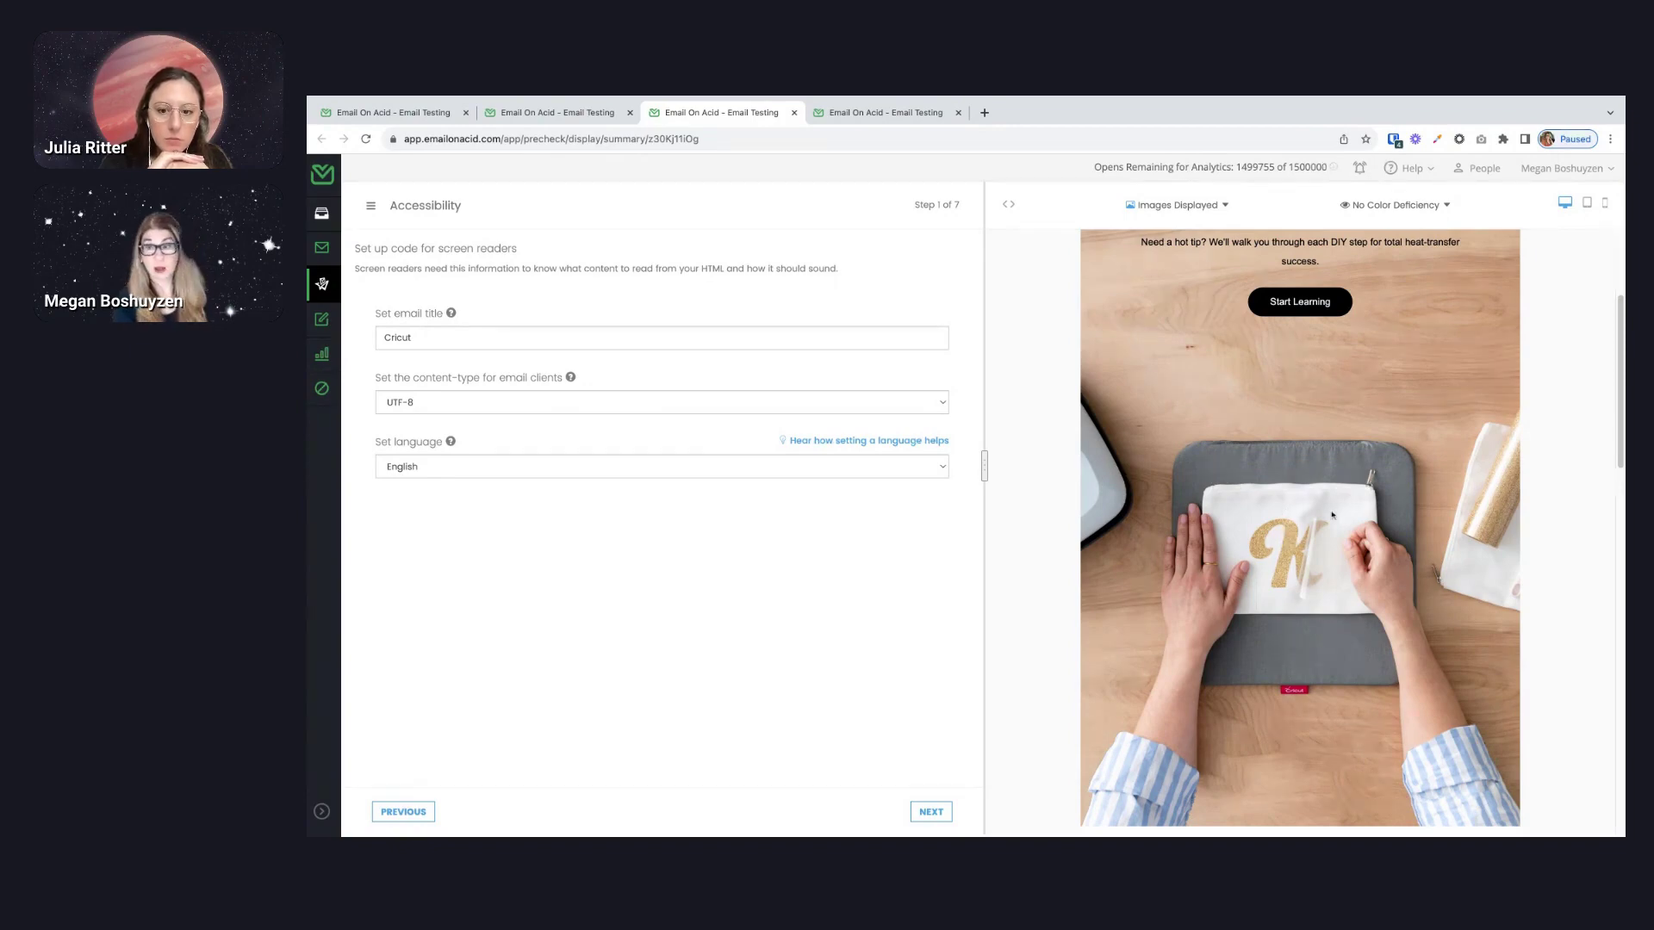
pyautogui.scroll(1, 1331, 515)
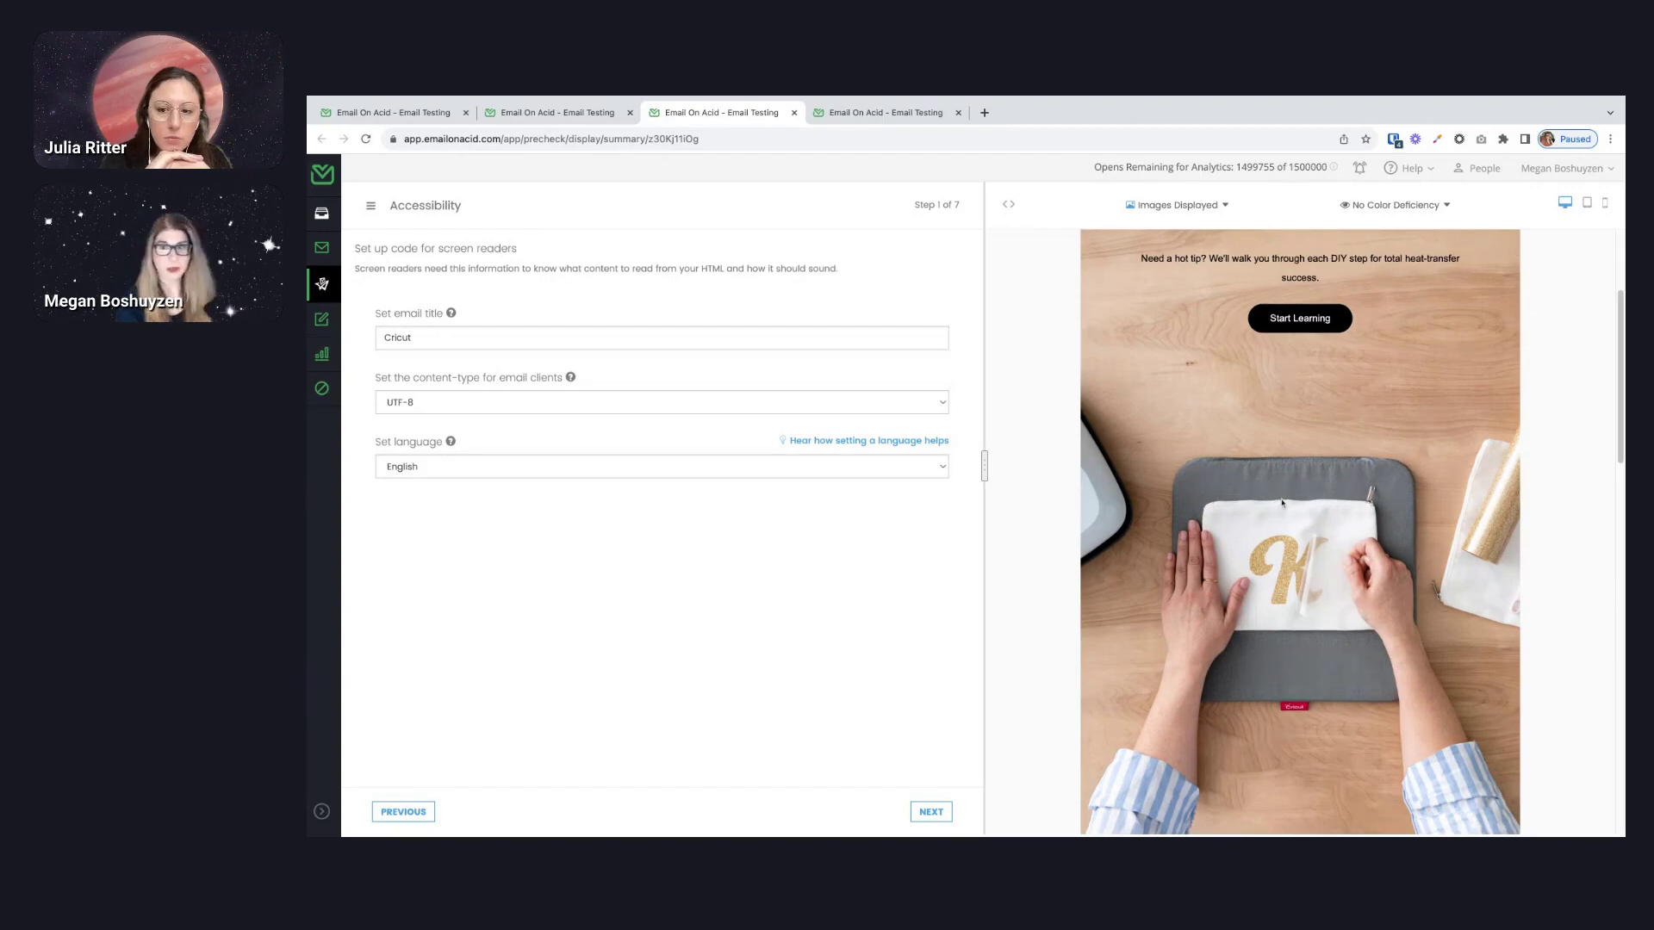
pyautogui.scroll(-1, 1283, 504)
pyautogui.scroll(-1, 1283, 503)
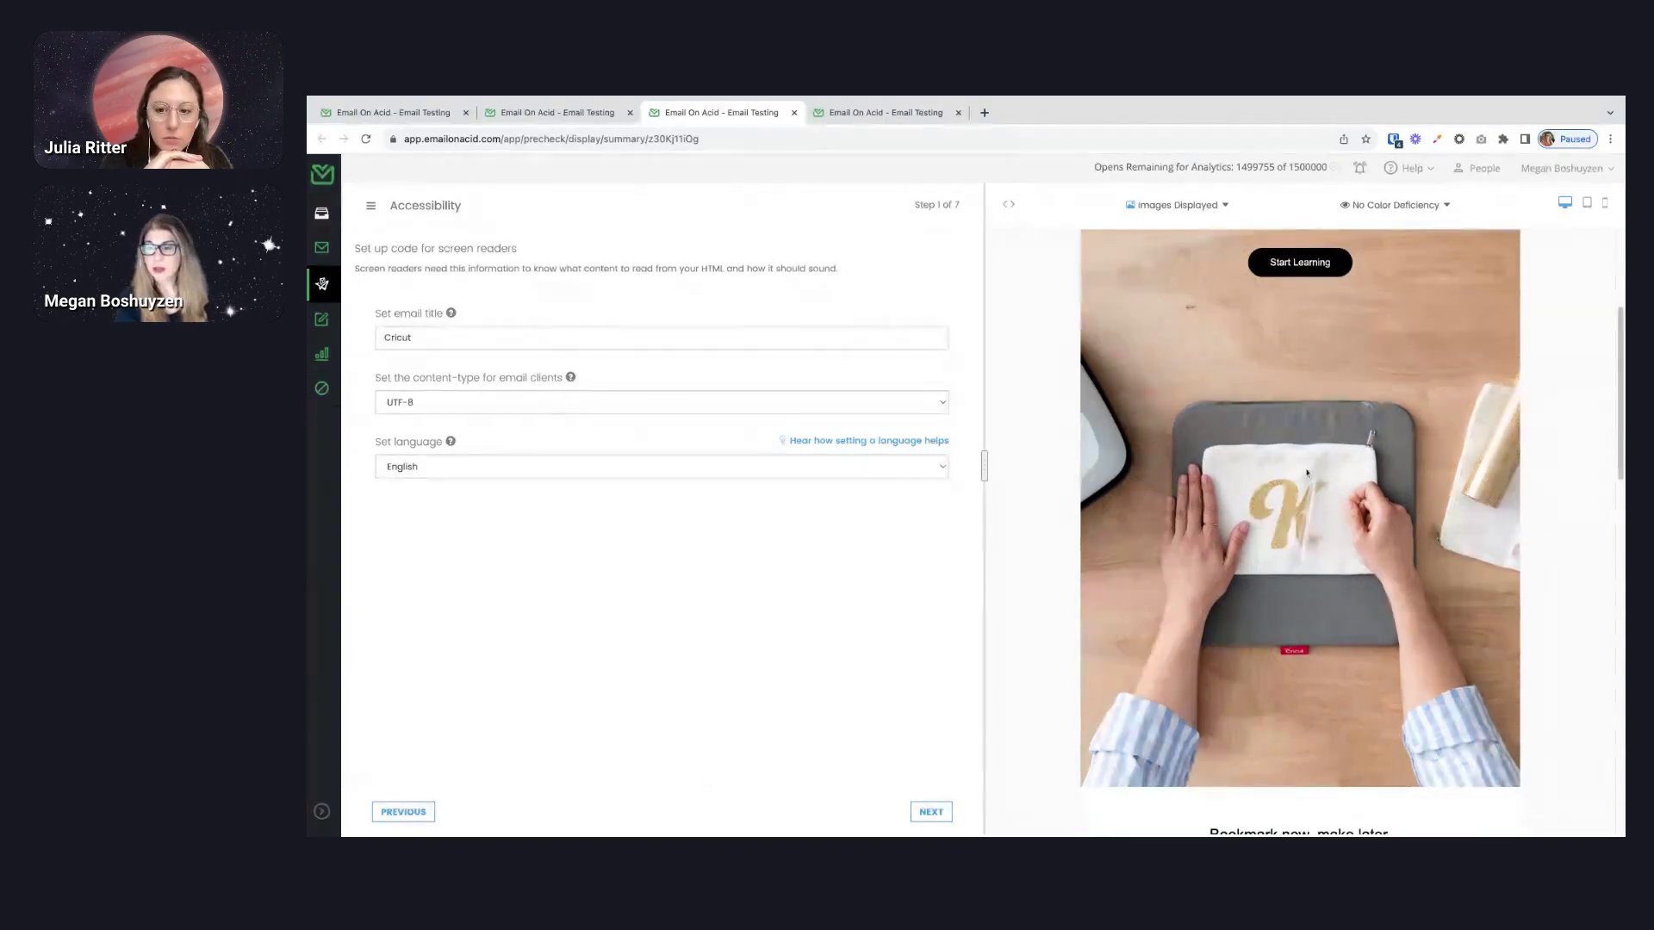
# - Compare the hero with the "Bookmark now, make later." section, its animated project images and the Browse Projects button
pyautogui.scroll(-5, 1297, 476)
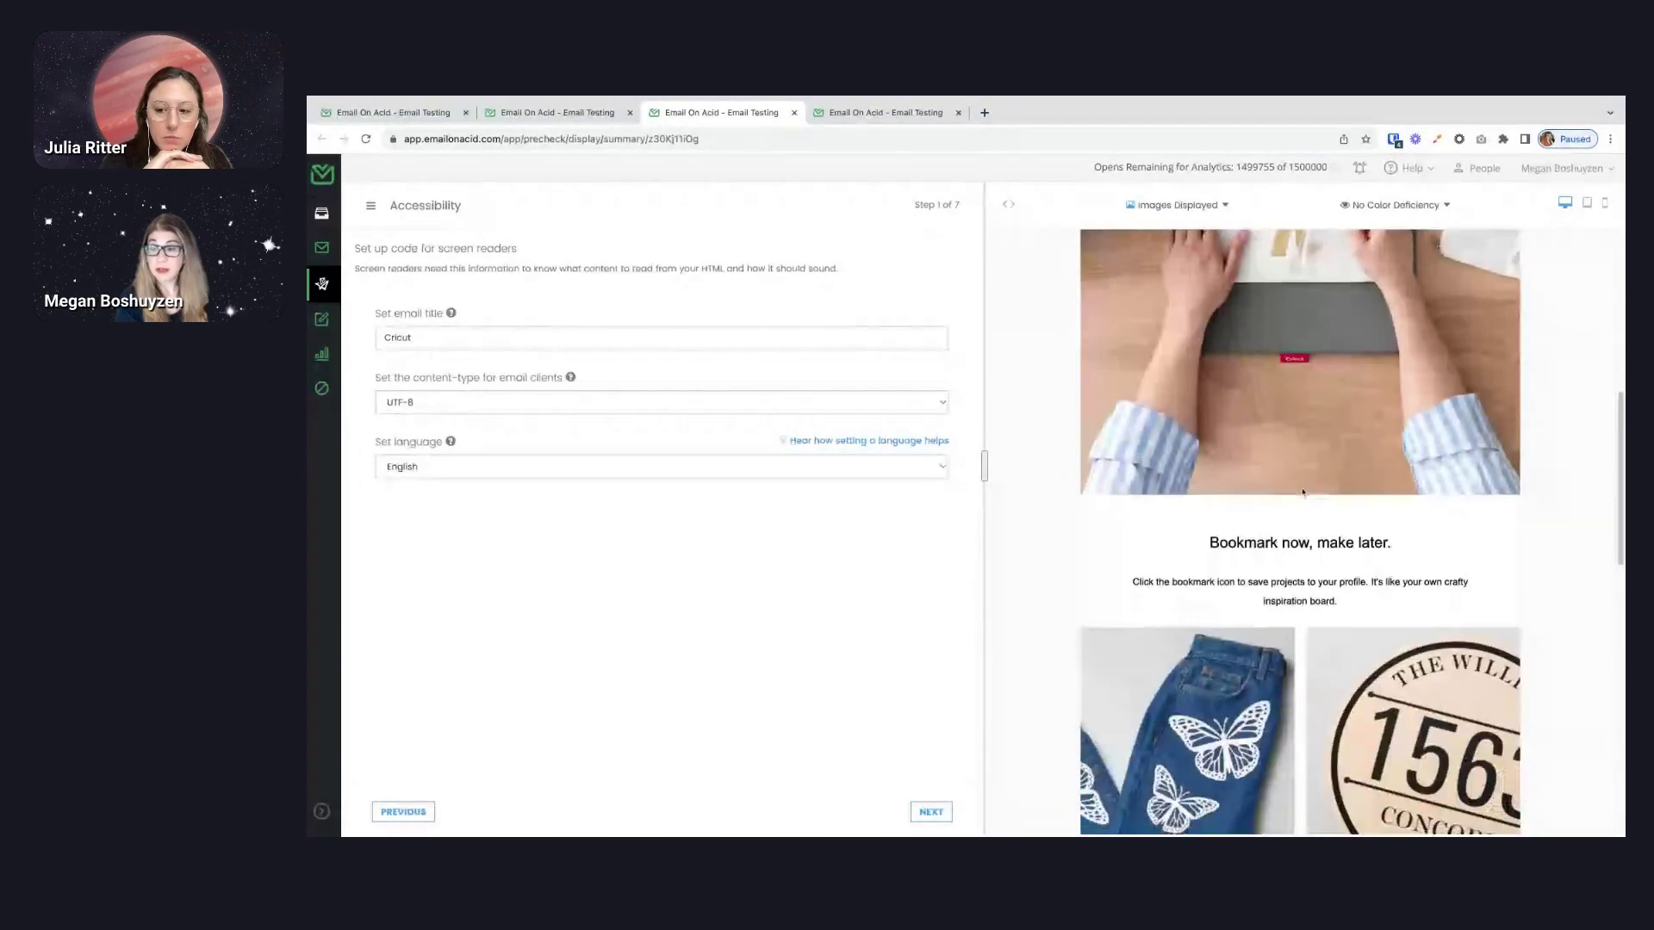
pyautogui.scroll(-3, 1314, 583)
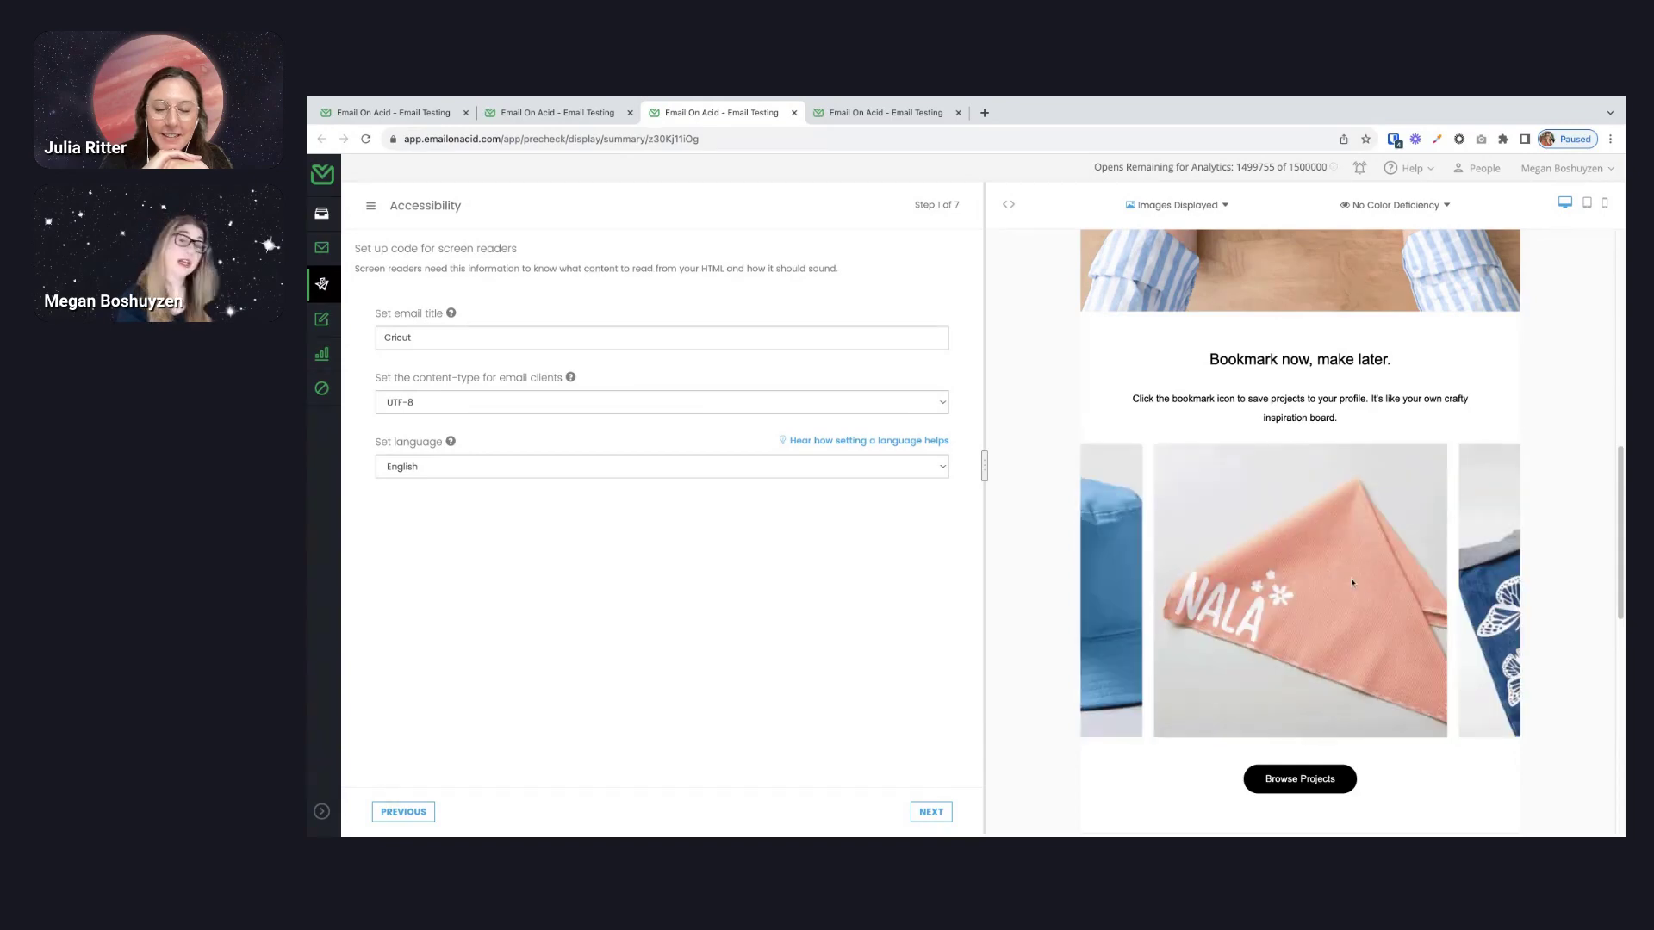
pyautogui.scroll(10, 1360, 584)
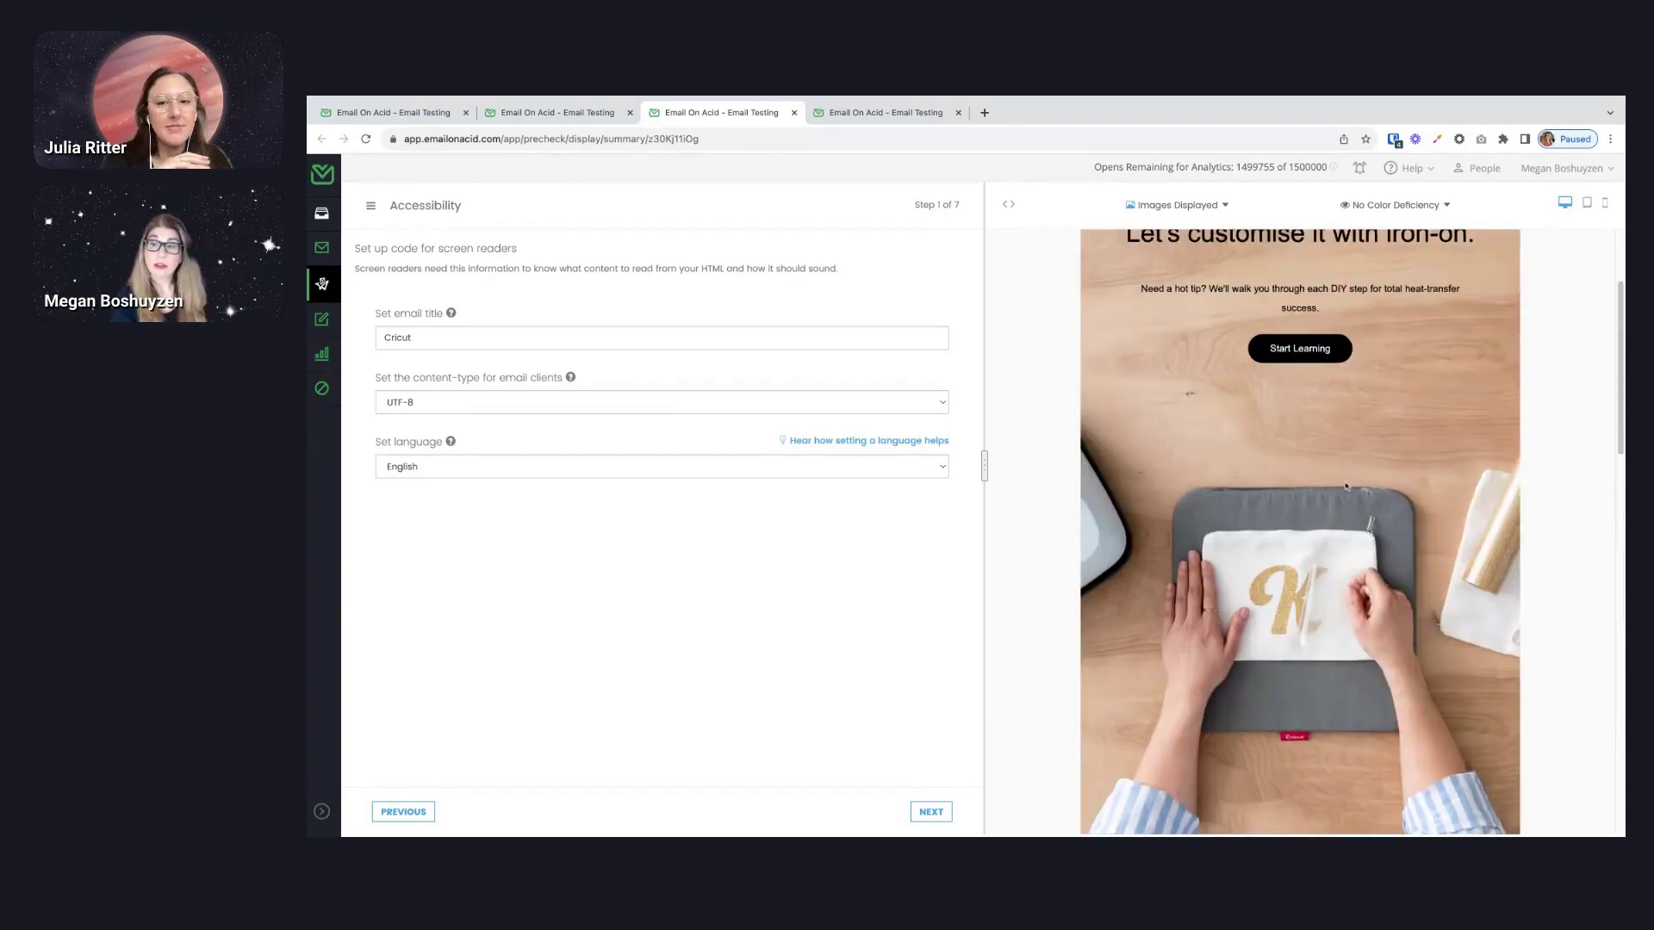
pyautogui.scroll(-3, 1373, 600)
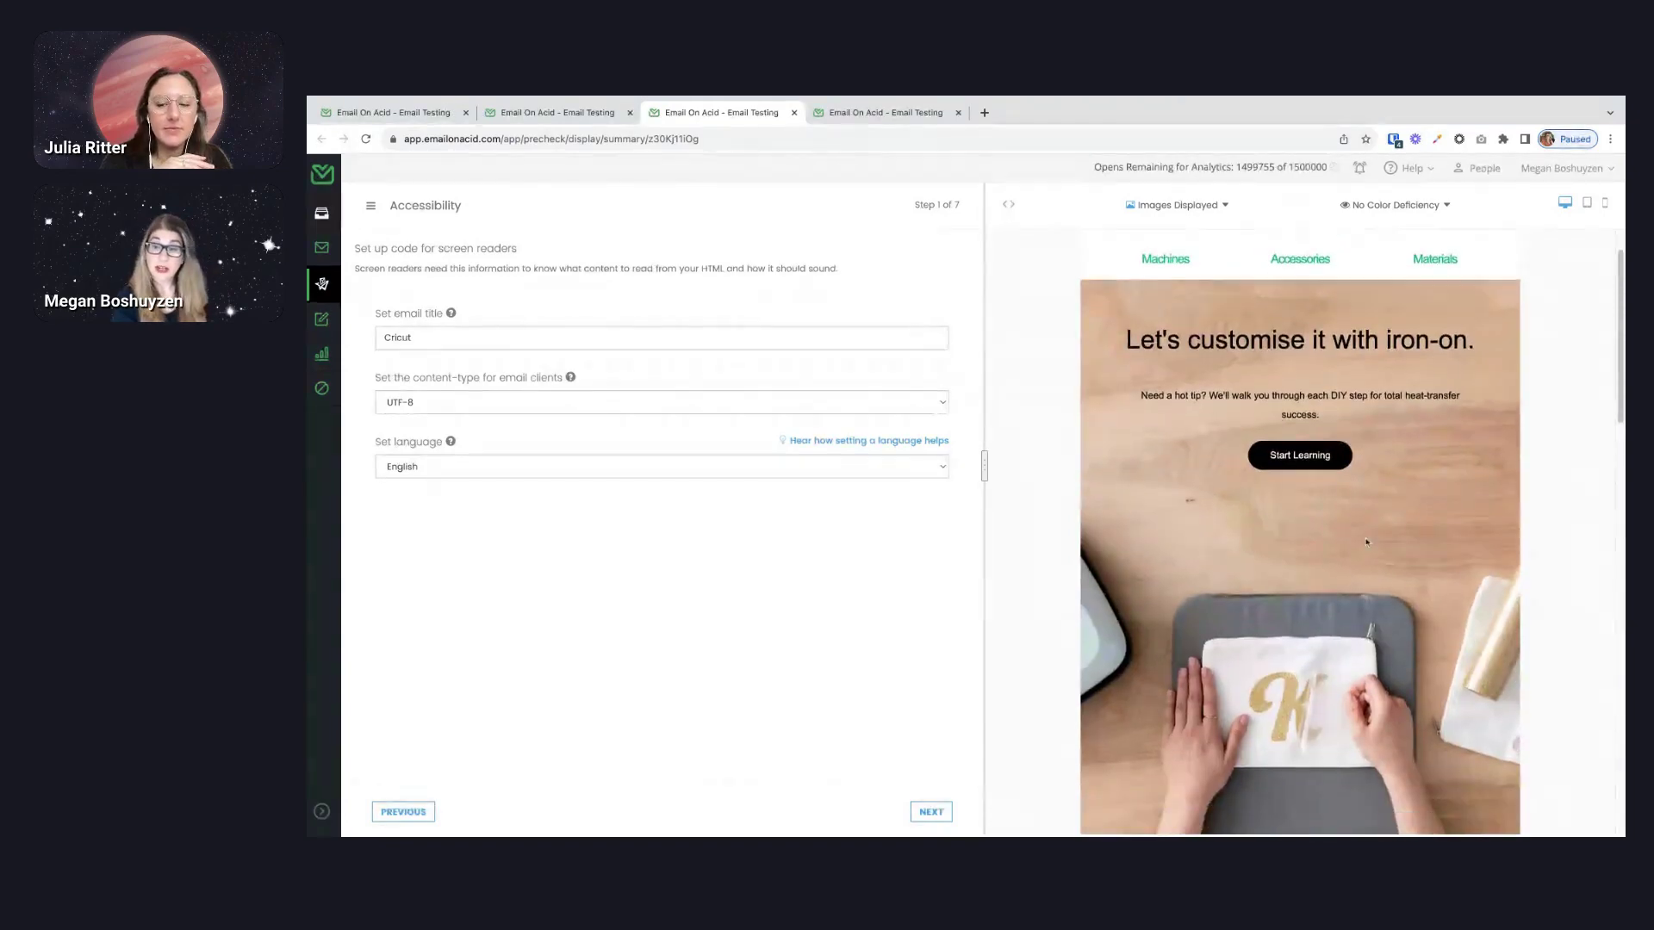
pyautogui.scroll(-10, 1372, 599)
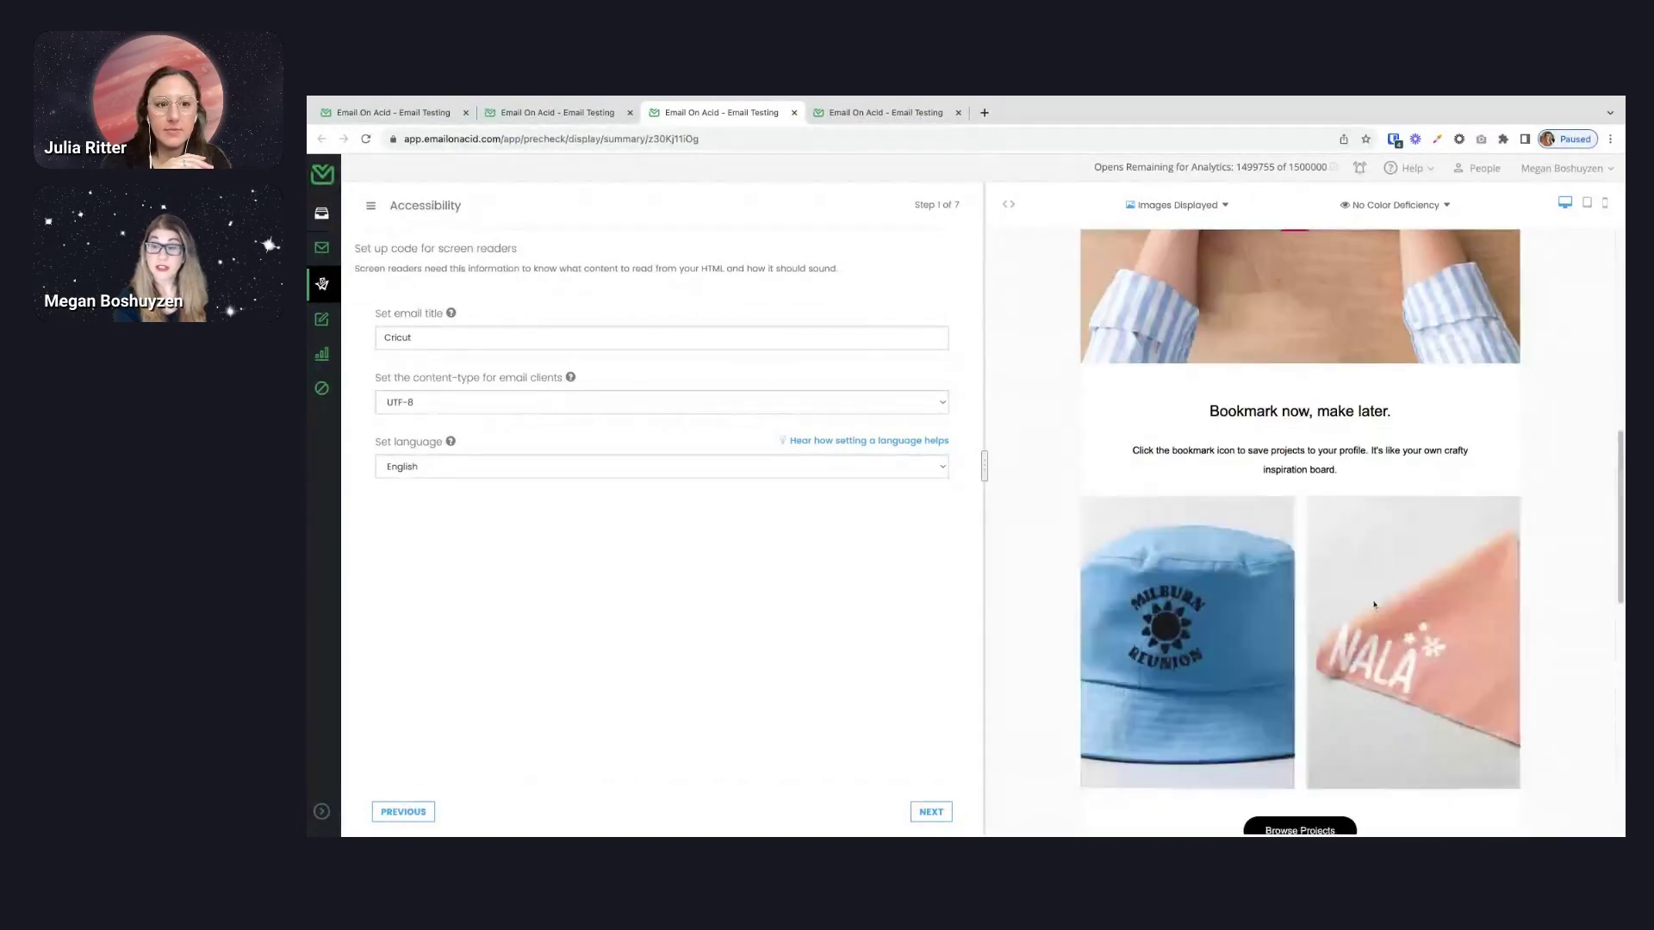
pyautogui.scroll(-2, 1368, 603)
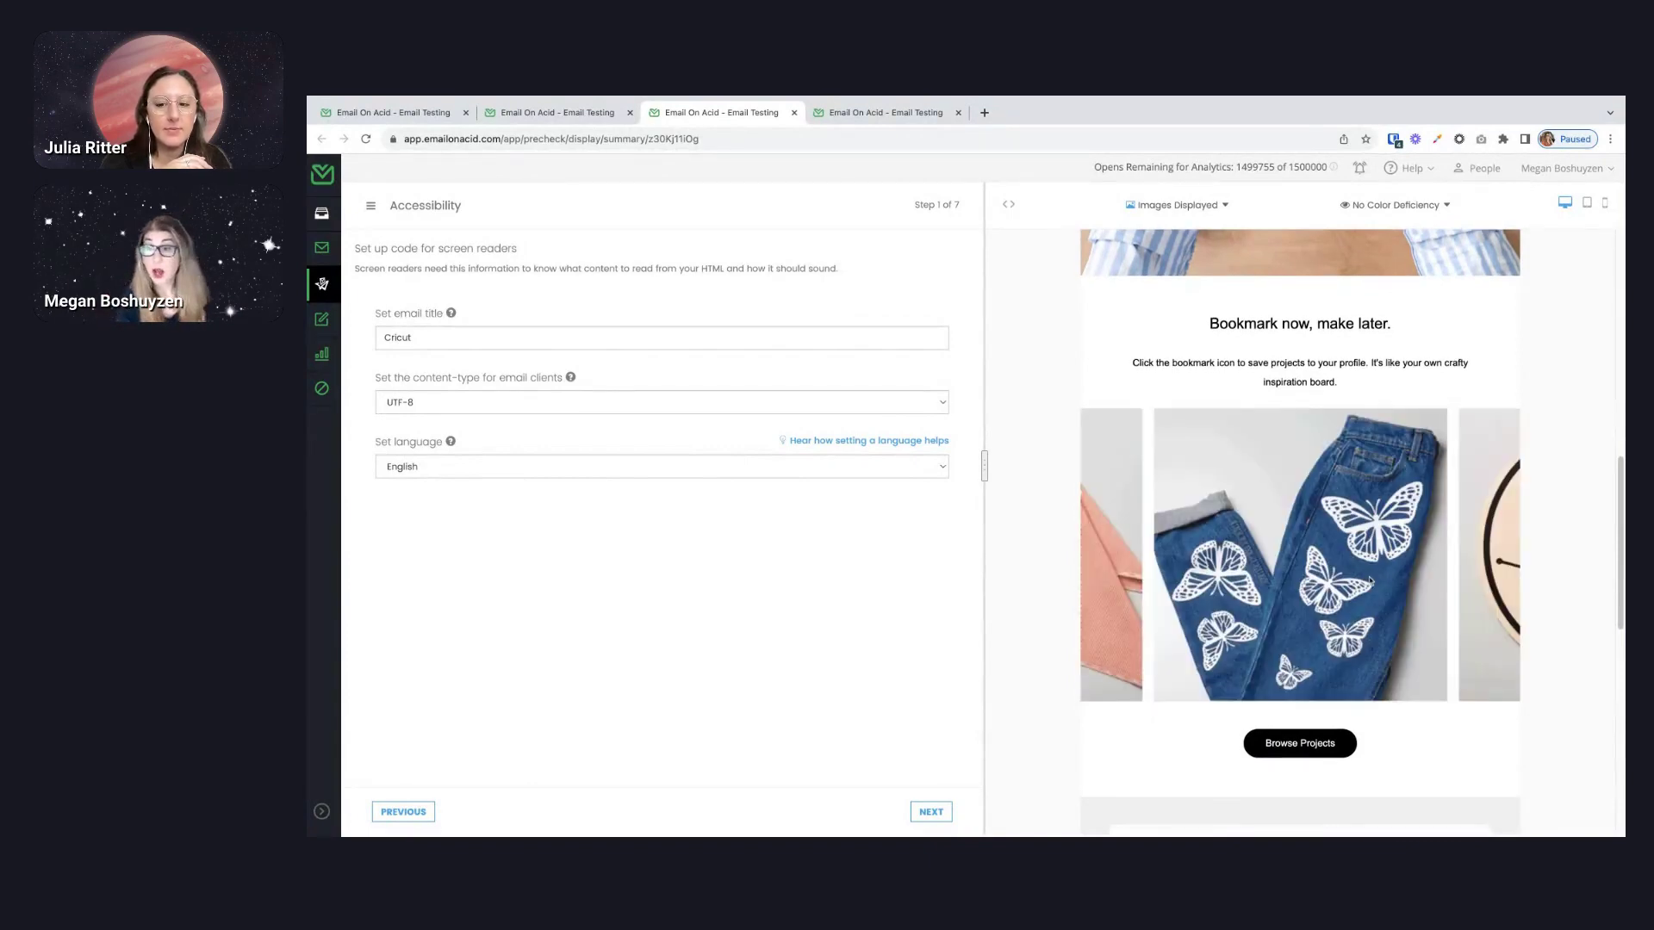
pyautogui.scroll(-1, 1357, 654)
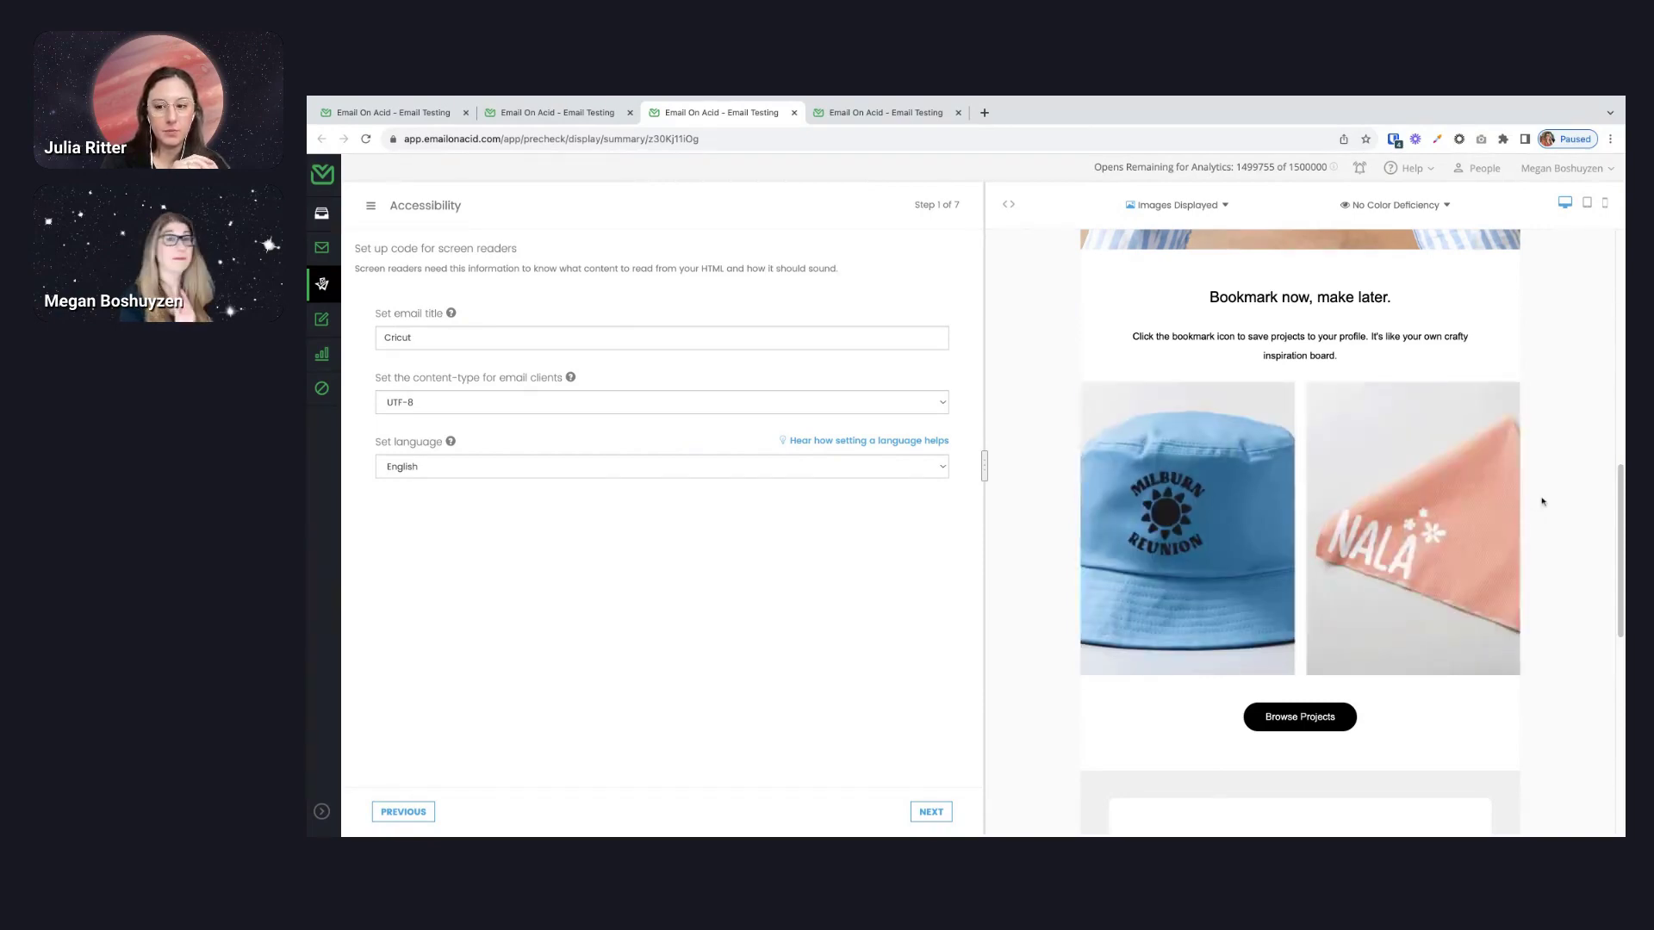
pyautogui.scroll(-1, 1544, 504)
# - Inspect the "No-stress heat press." block and its changing background, then return to the Cricut header
pyautogui.scroll(-5, 1543, 506)
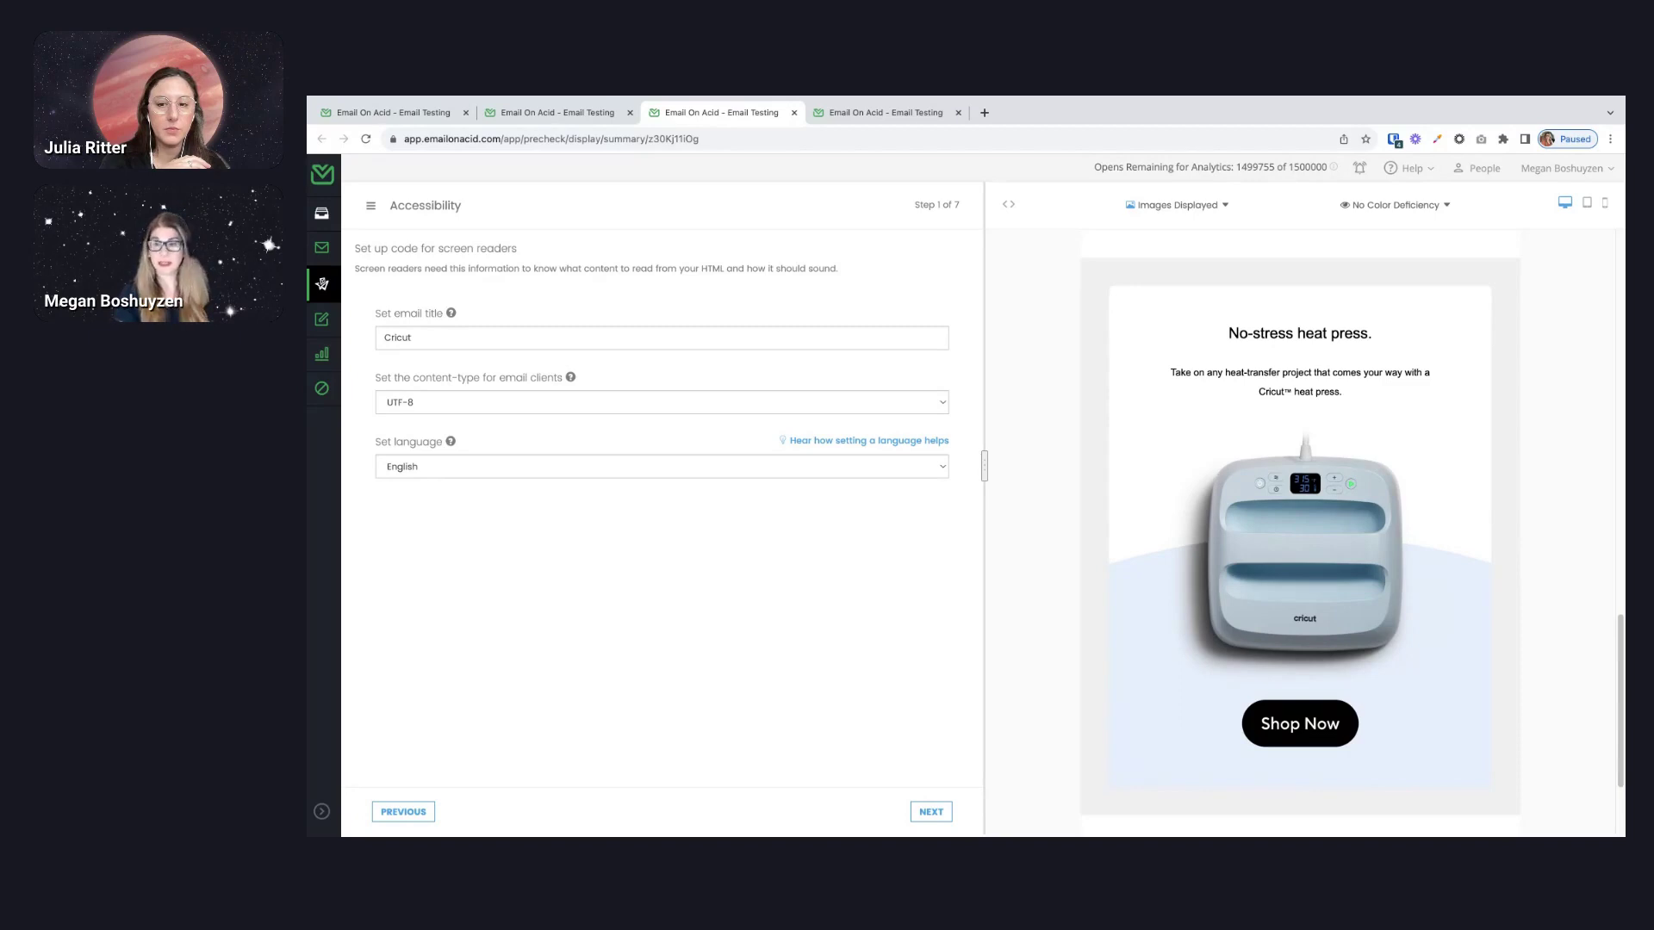
pyautogui.scroll(-1, 1312, 694)
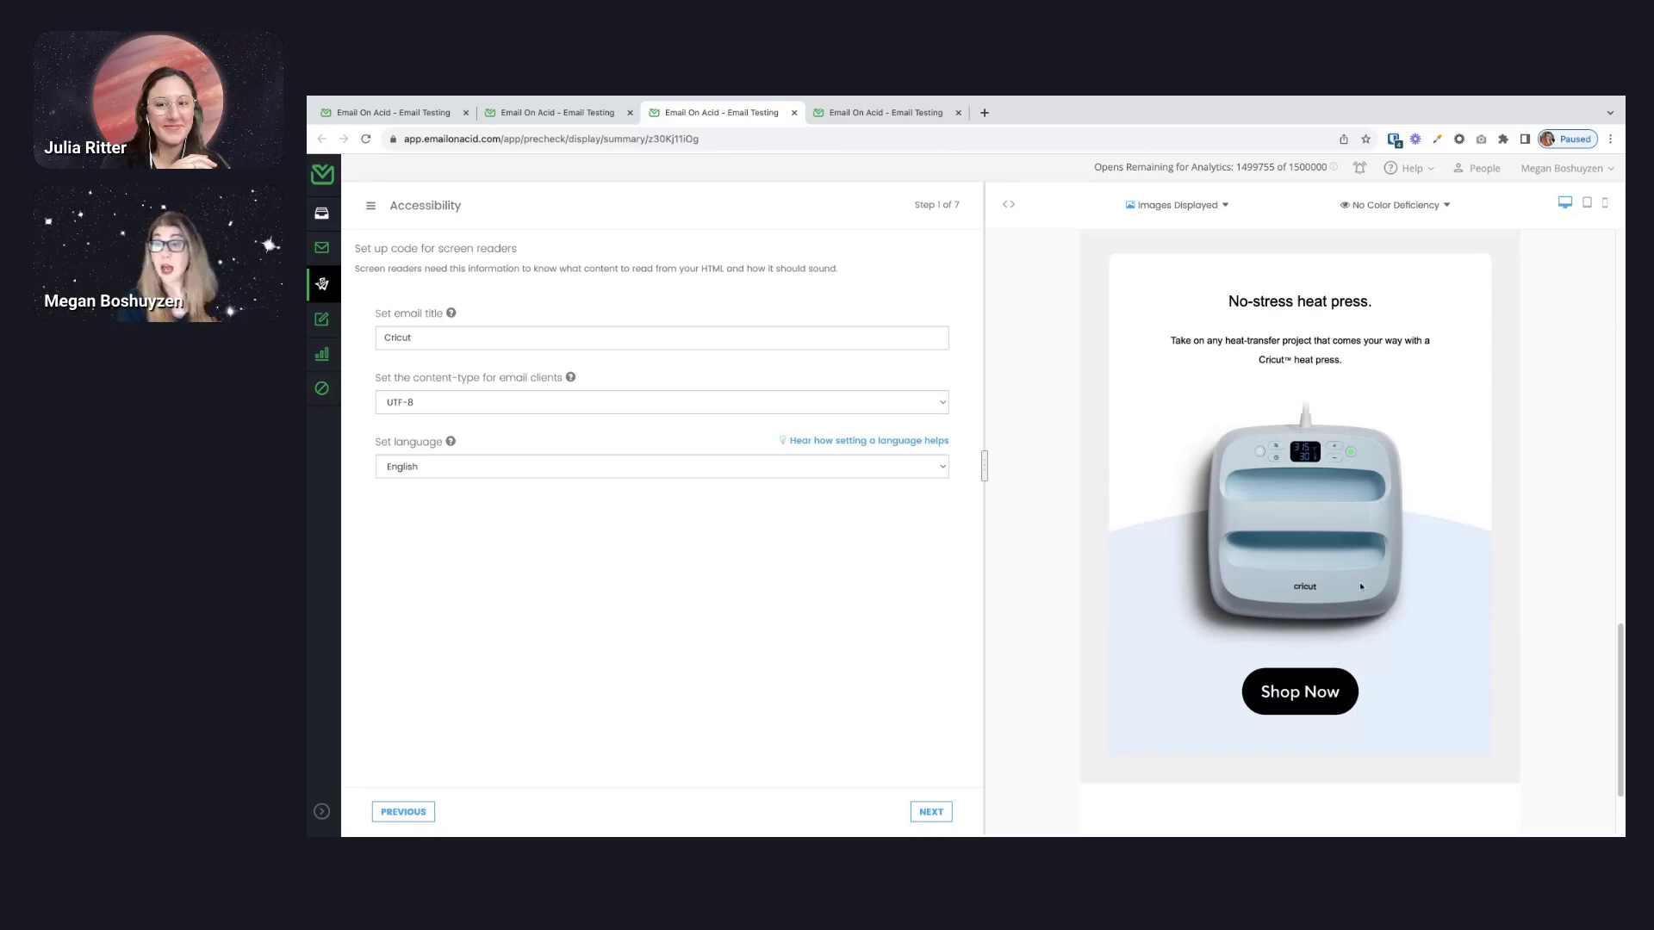
pyautogui.scroll(1, 1396, 586)
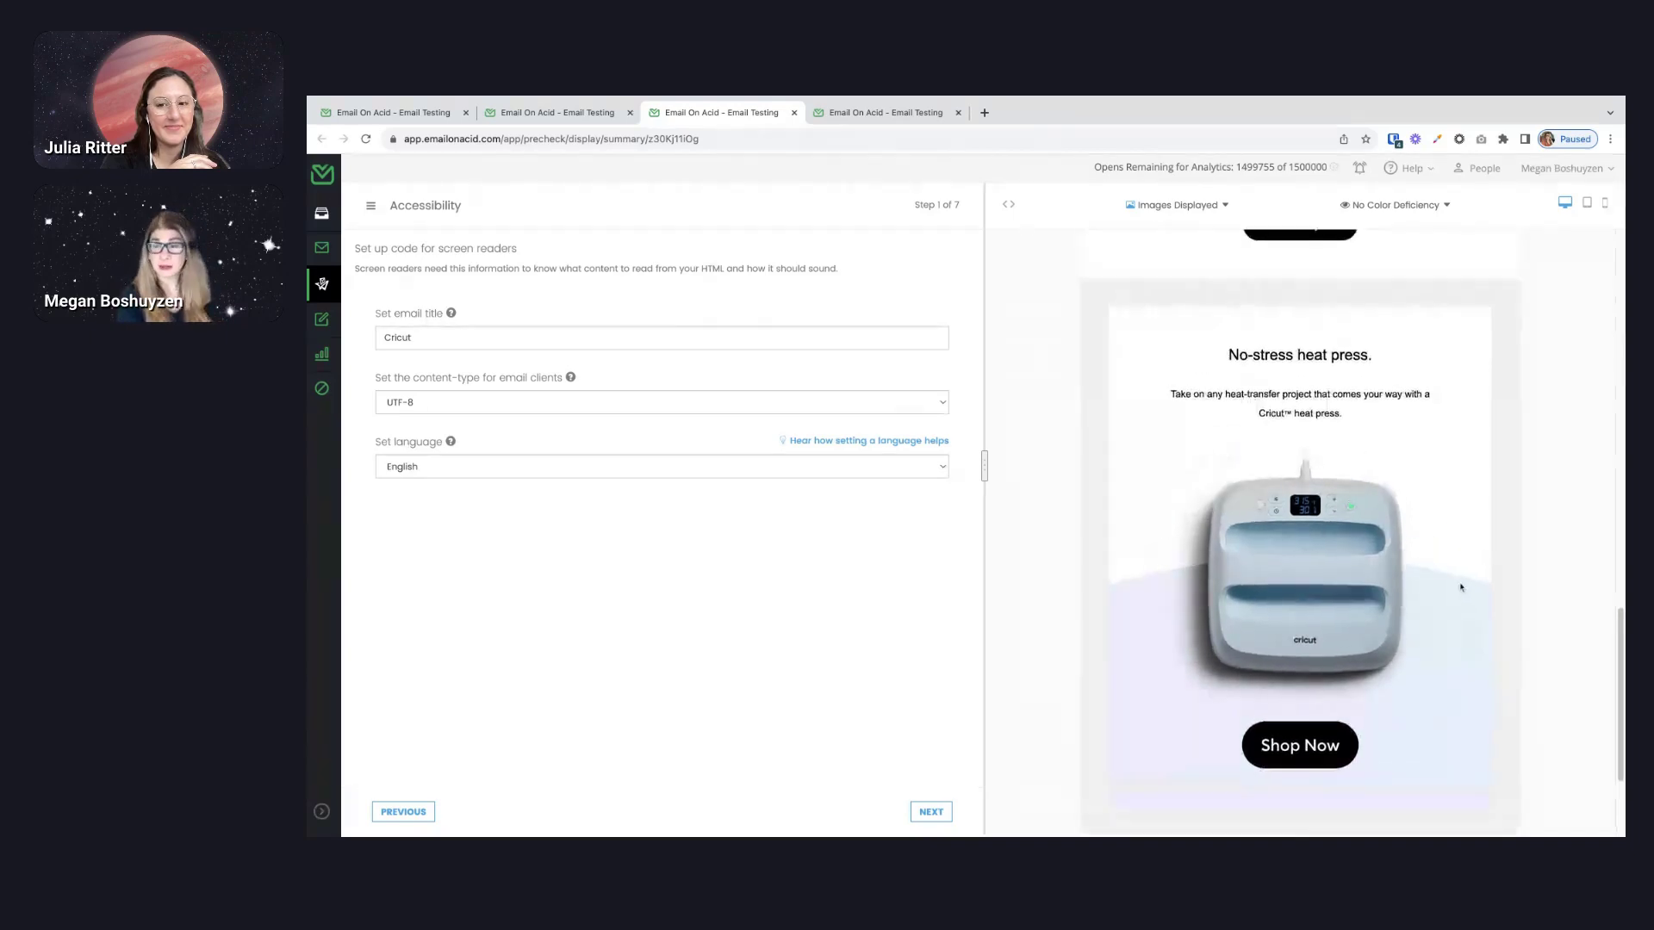
pyautogui.scroll(3, 1461, 588)
pyautogui.scroll(3, 1447, 584)
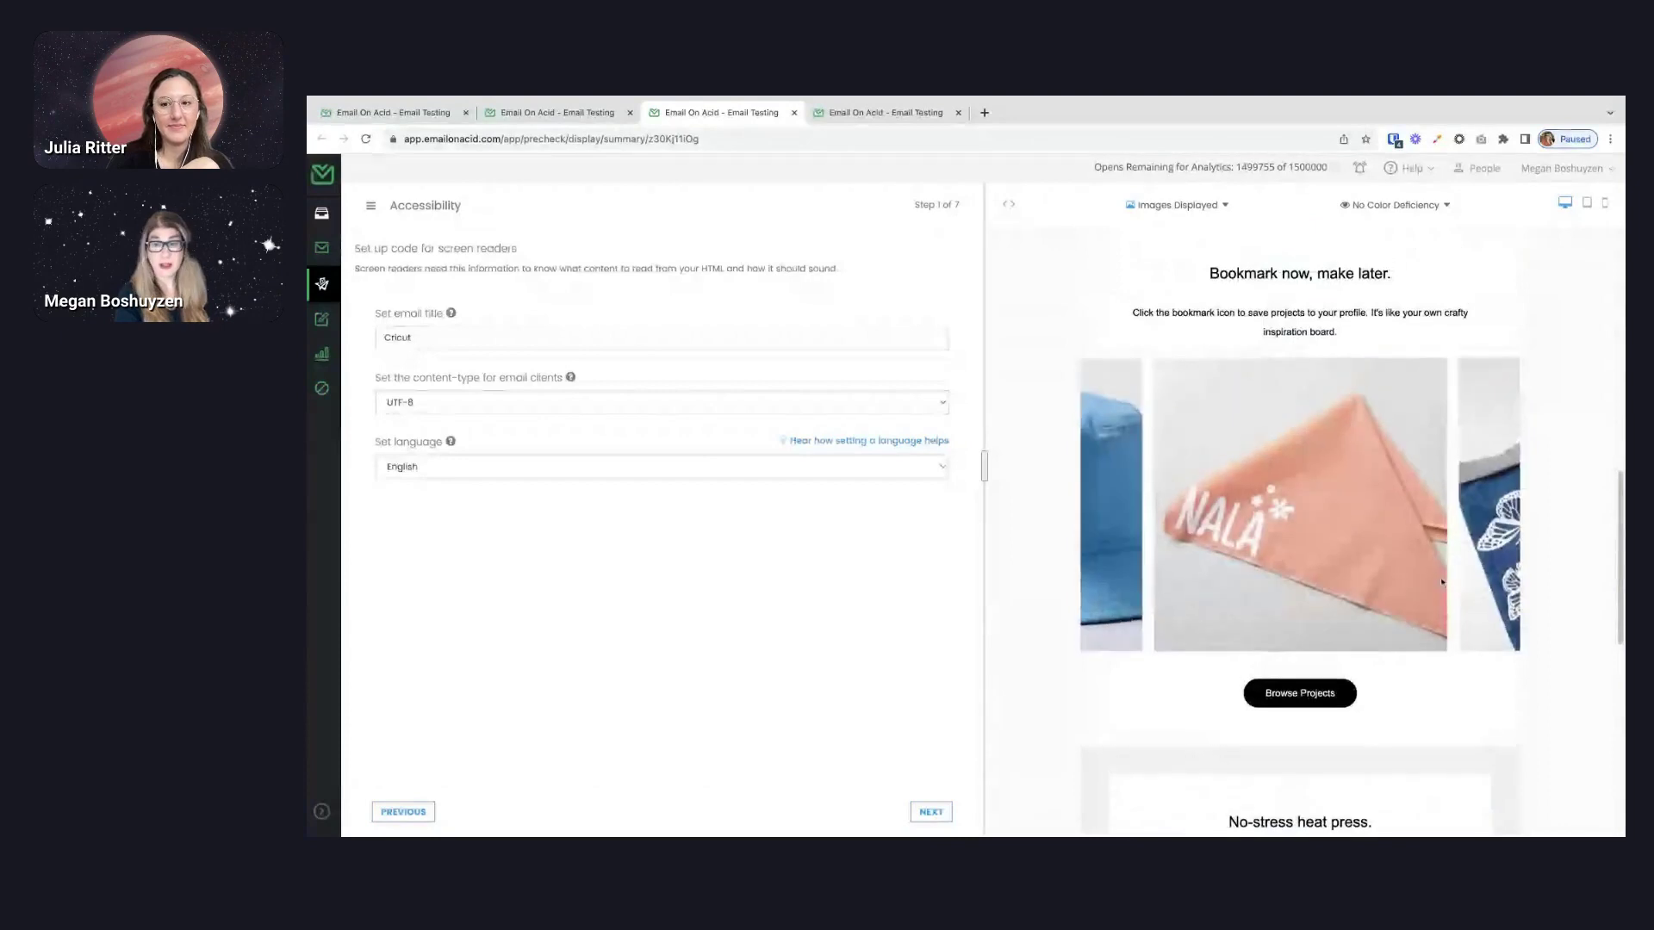
pyautogui.scroll(1, 1441, 583)
pyautogui.scroll(4, 1441, 582)
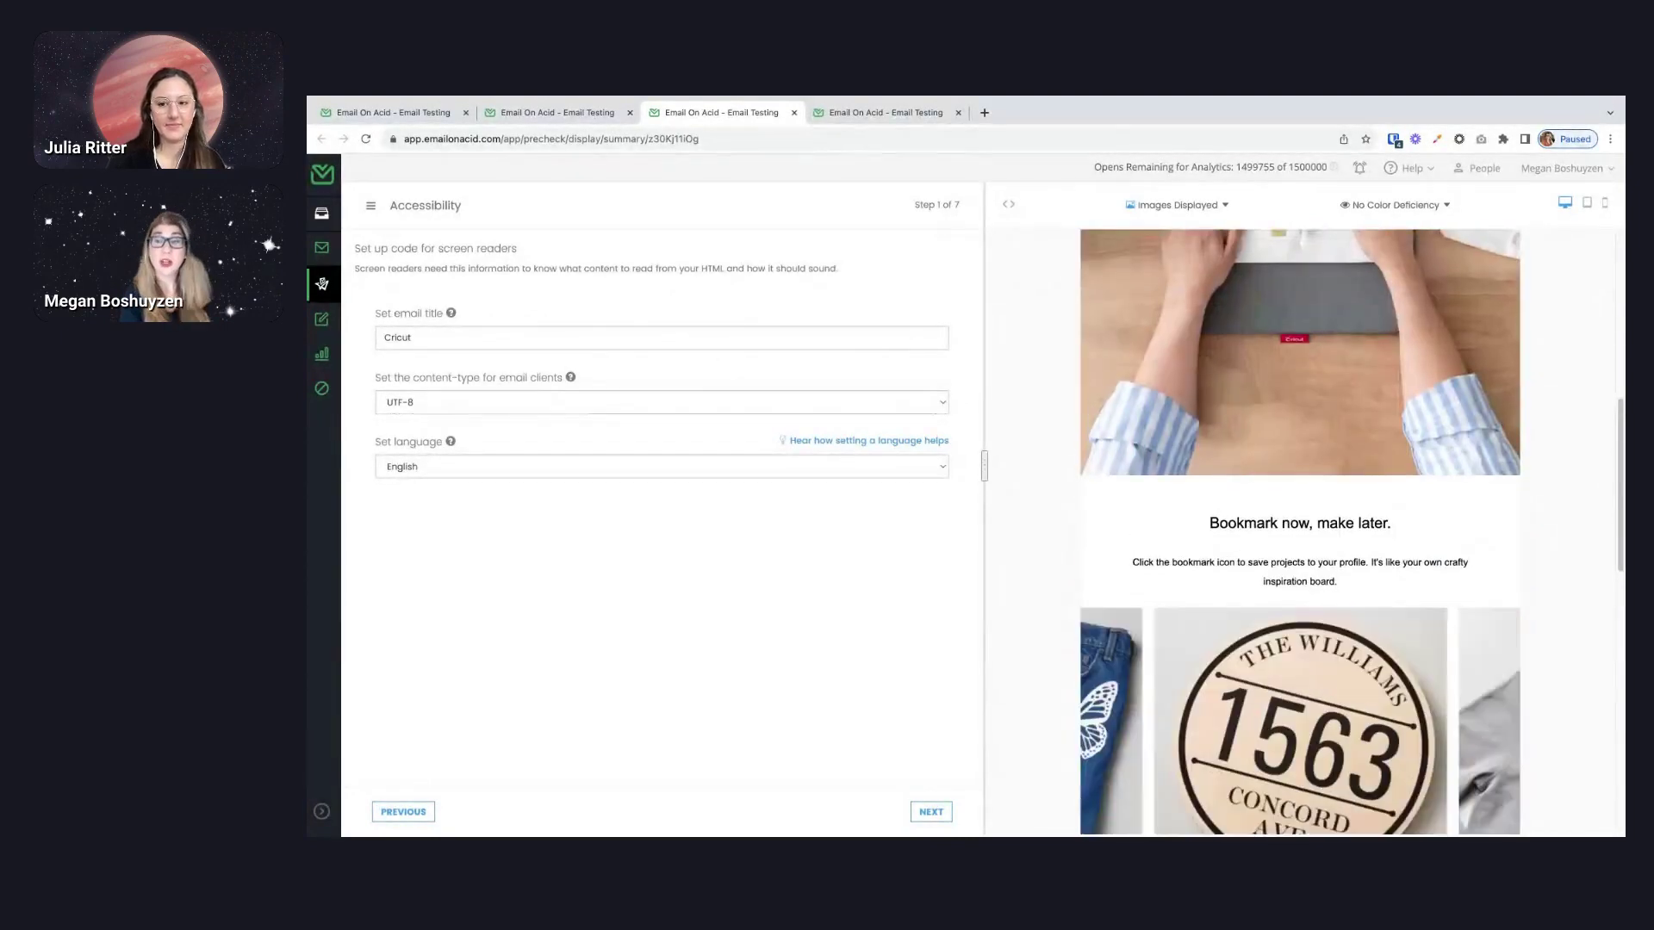
pyautogui.scroll(8, 1441, 582)
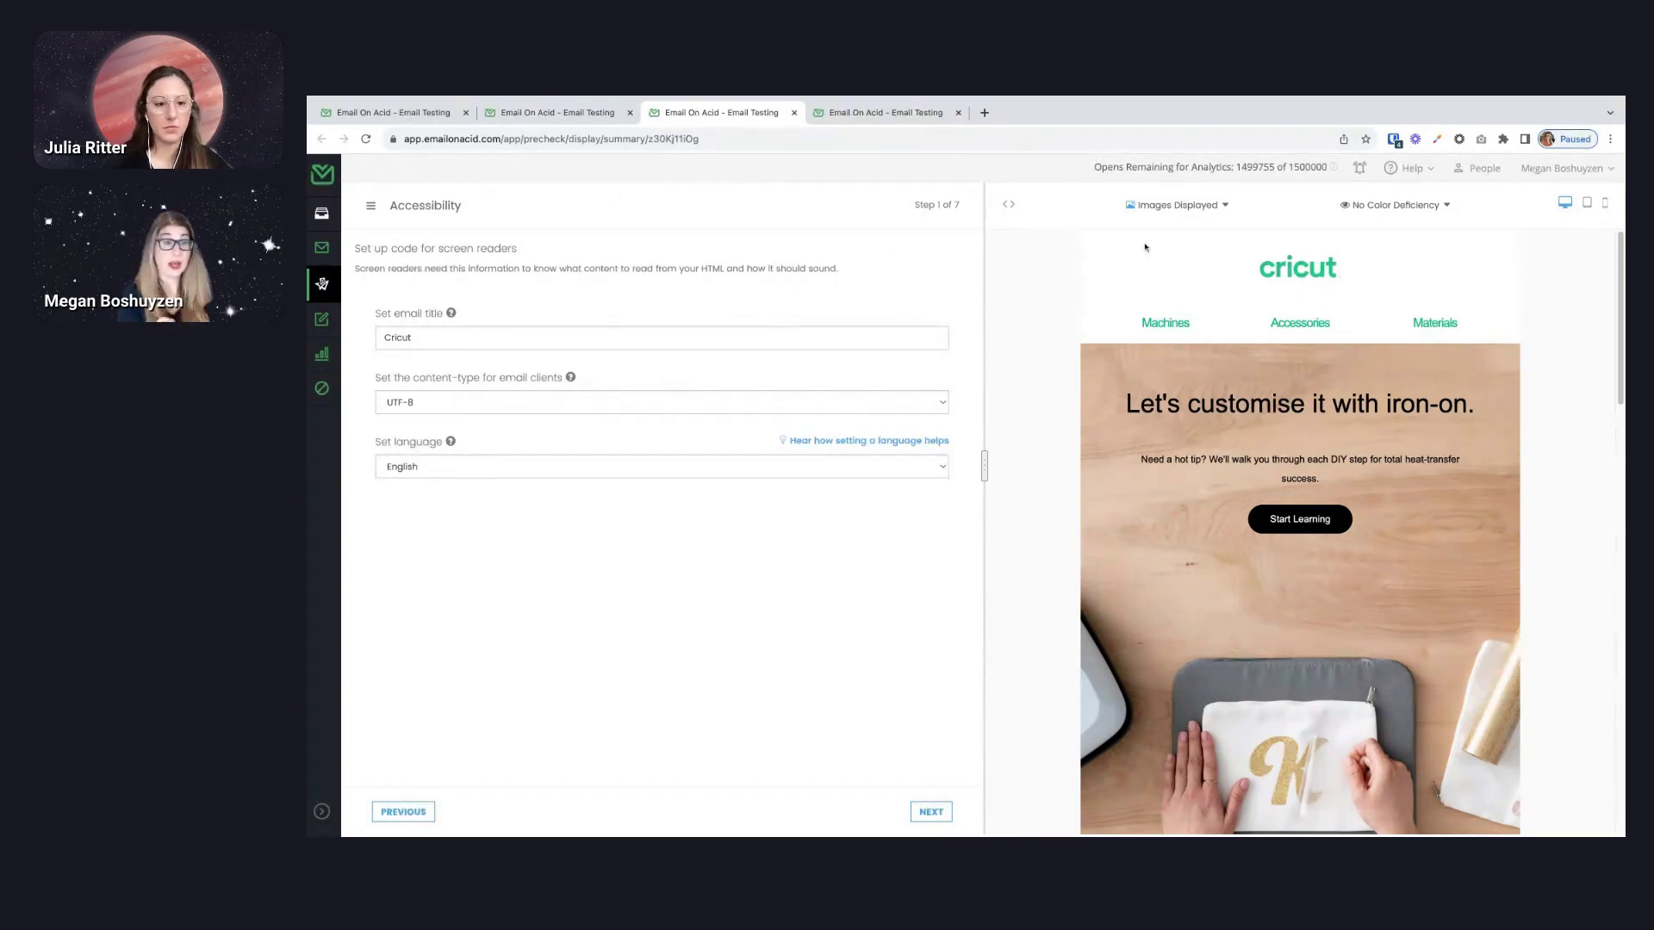
# - Set the email preview to Images Blocked and check the logo, hero and project image areas
pyautogui.click(1174, 217)
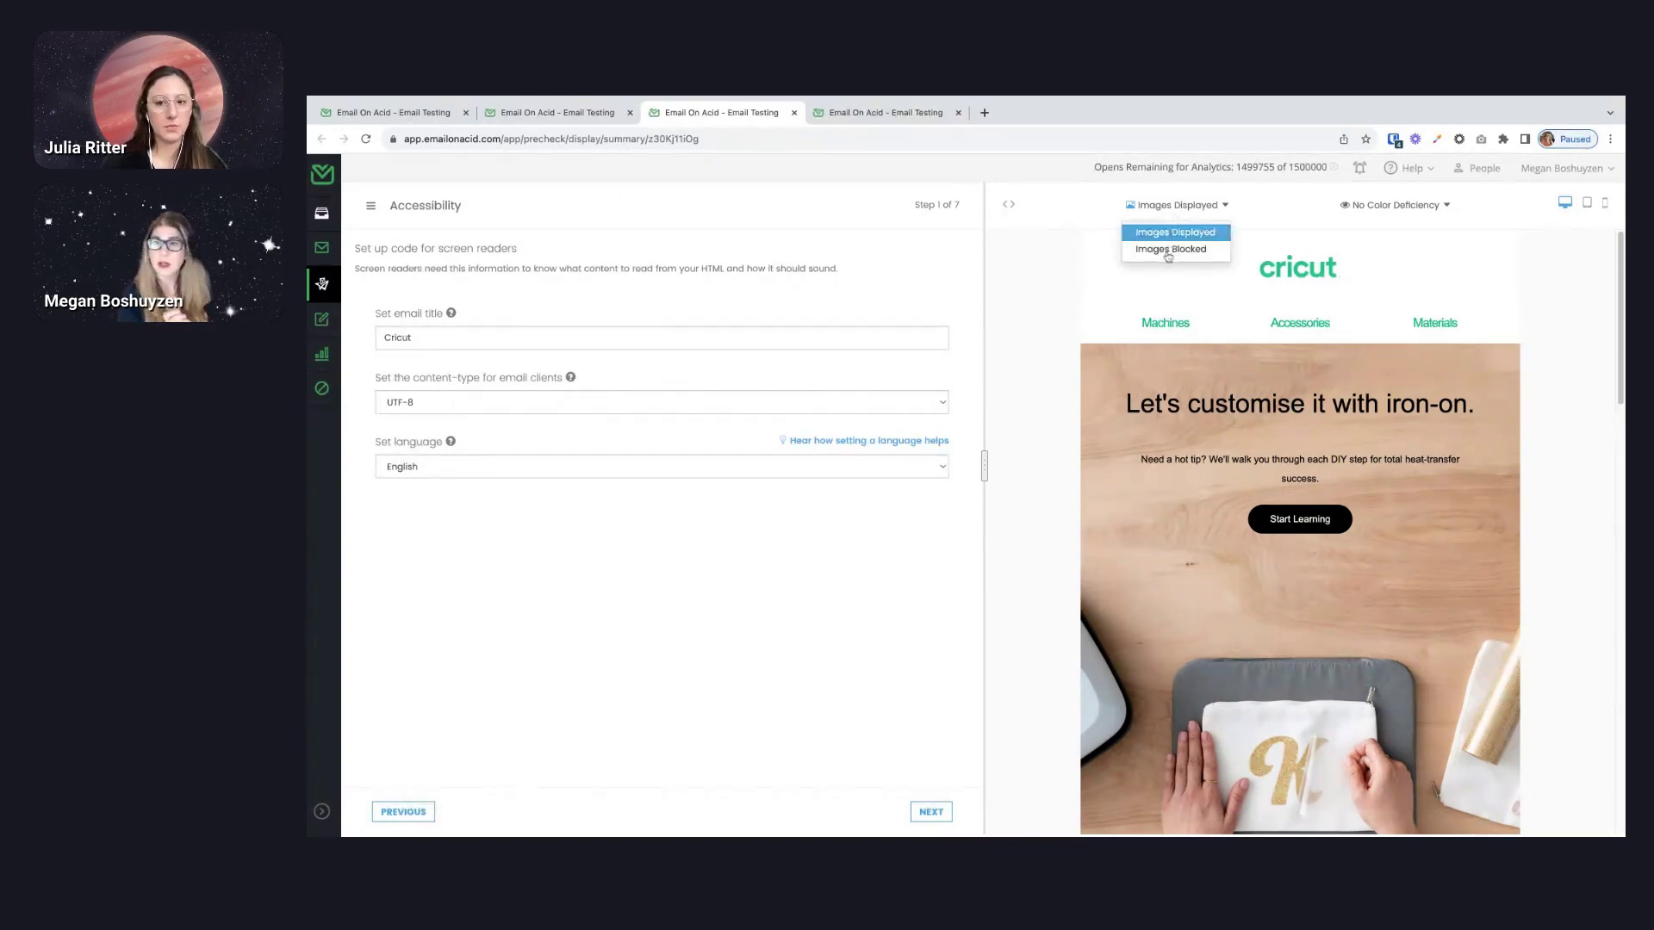
pyautogui.click(1169, 256)
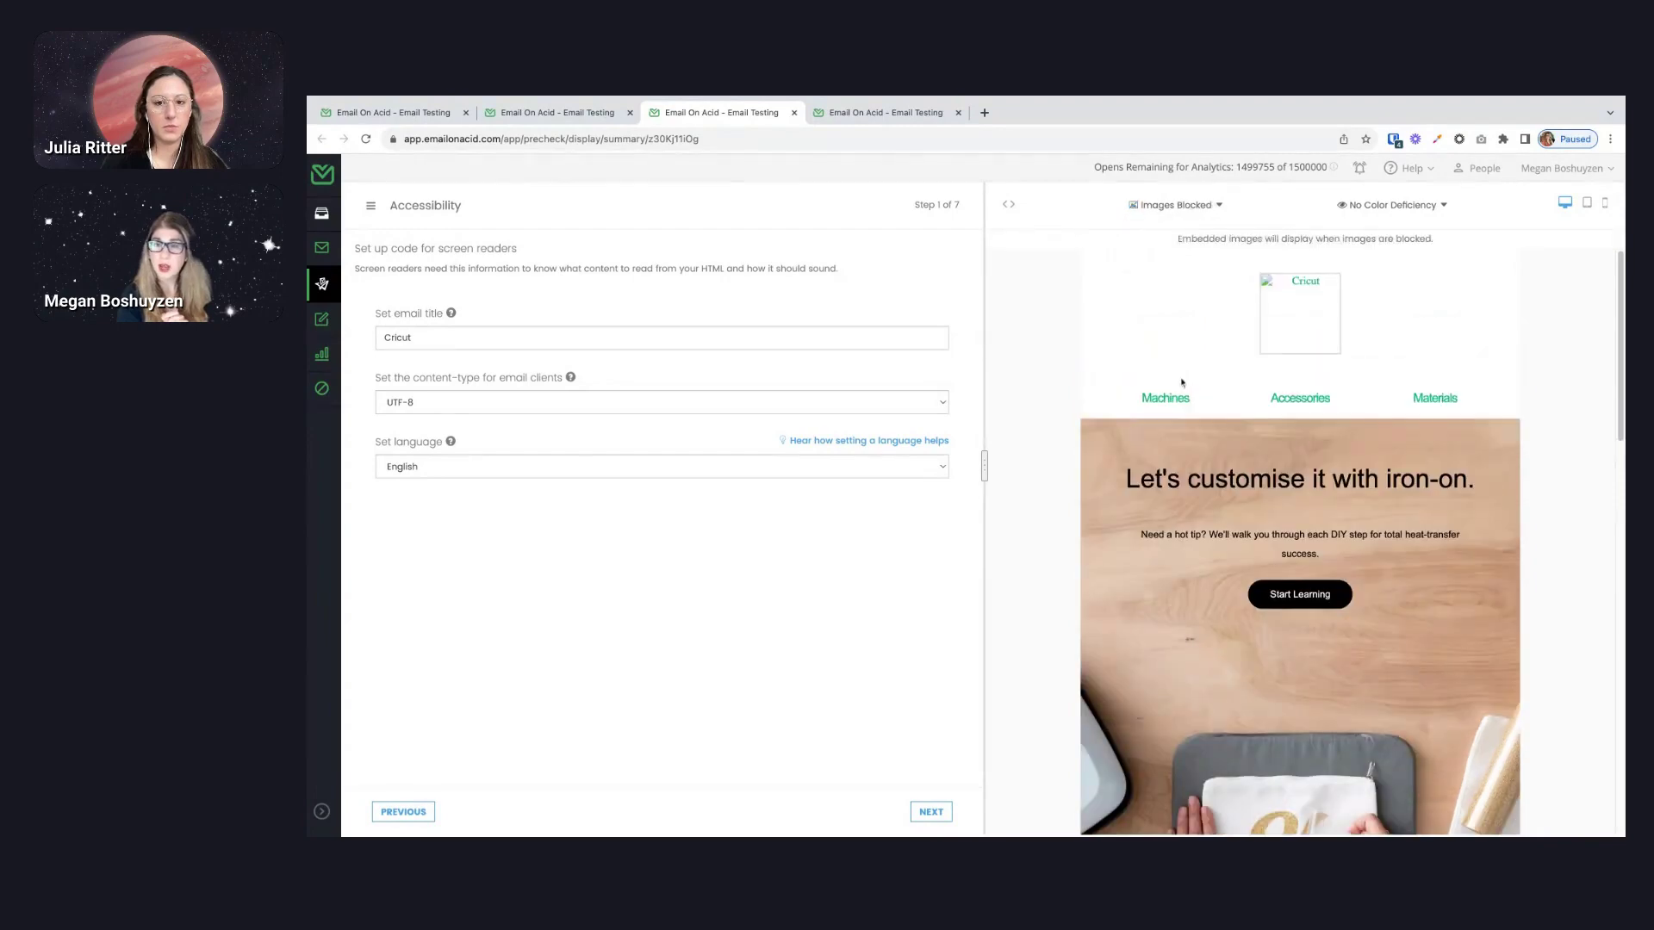
pyautogui.scroll(-8, 1155, 453)
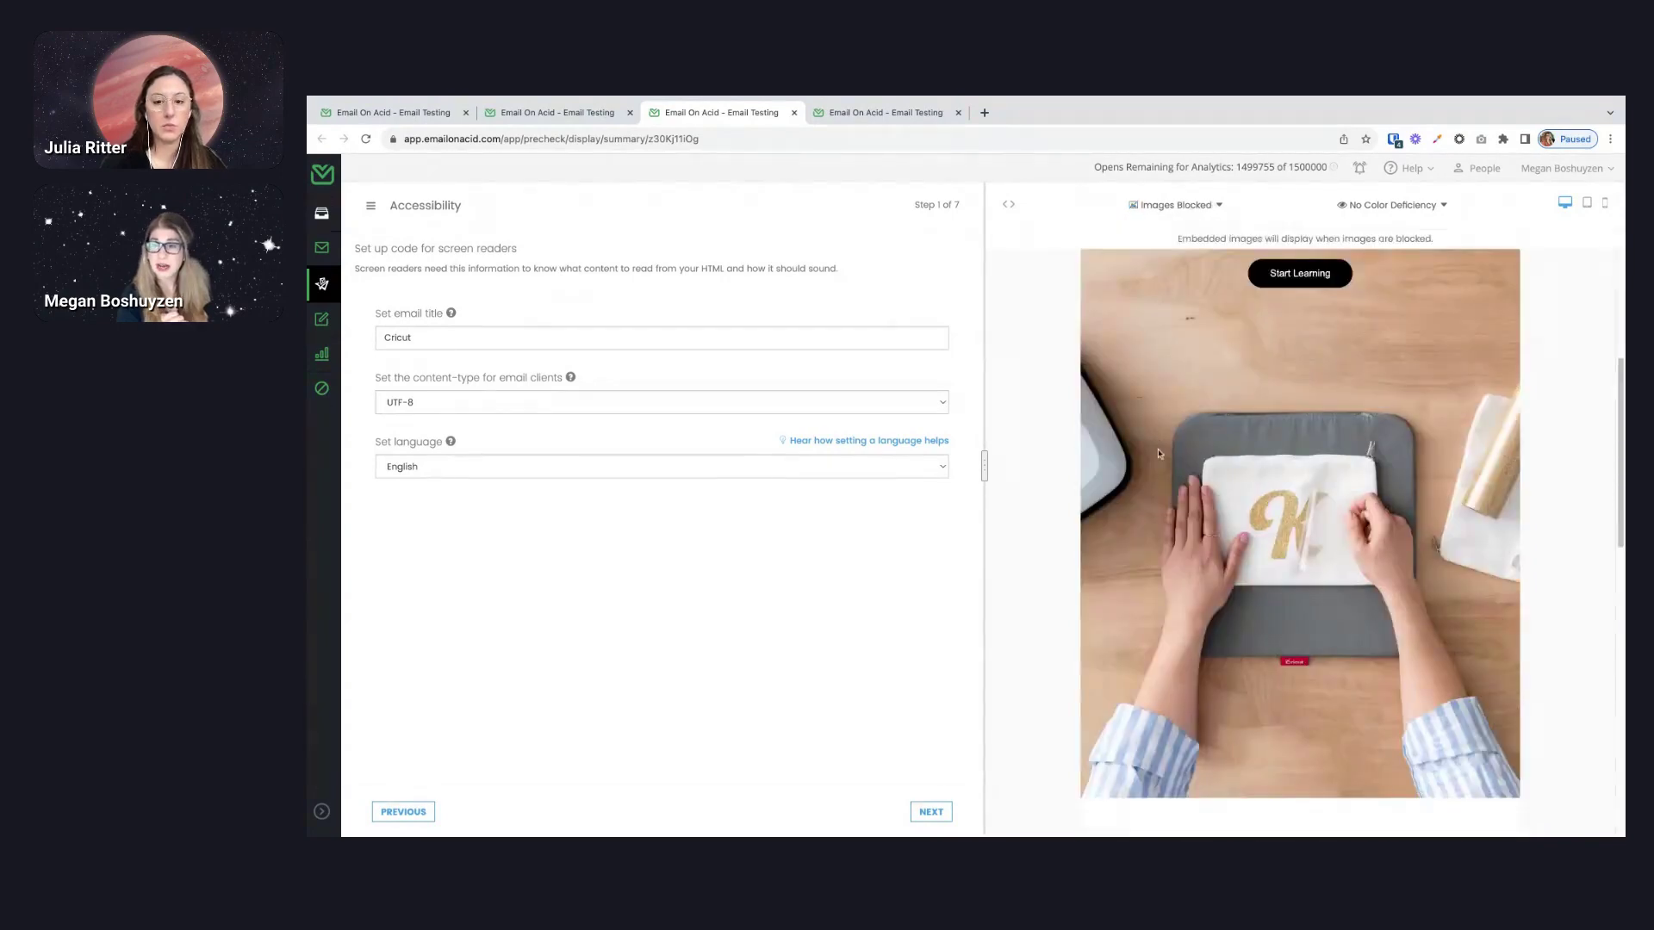
pyautogui.scroll(-4, 1161, 454)
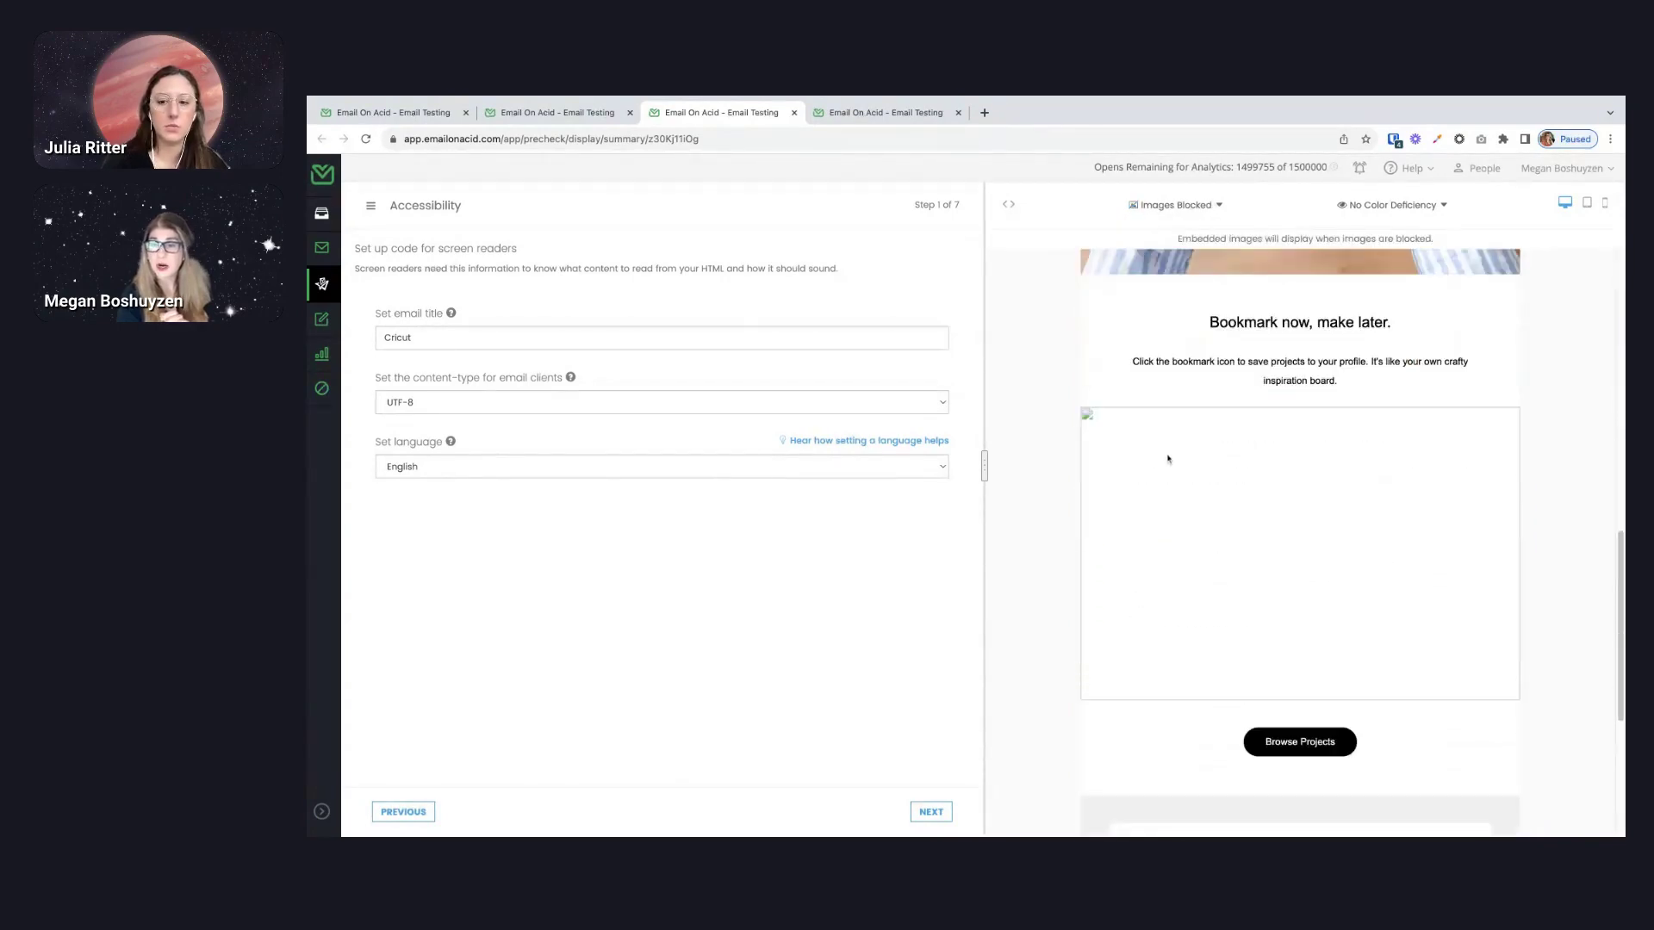
# - Go through the accessibility check's table presentation roles to the title attributes, and look over the list of available content checks
pyautogui.click(942, 812)
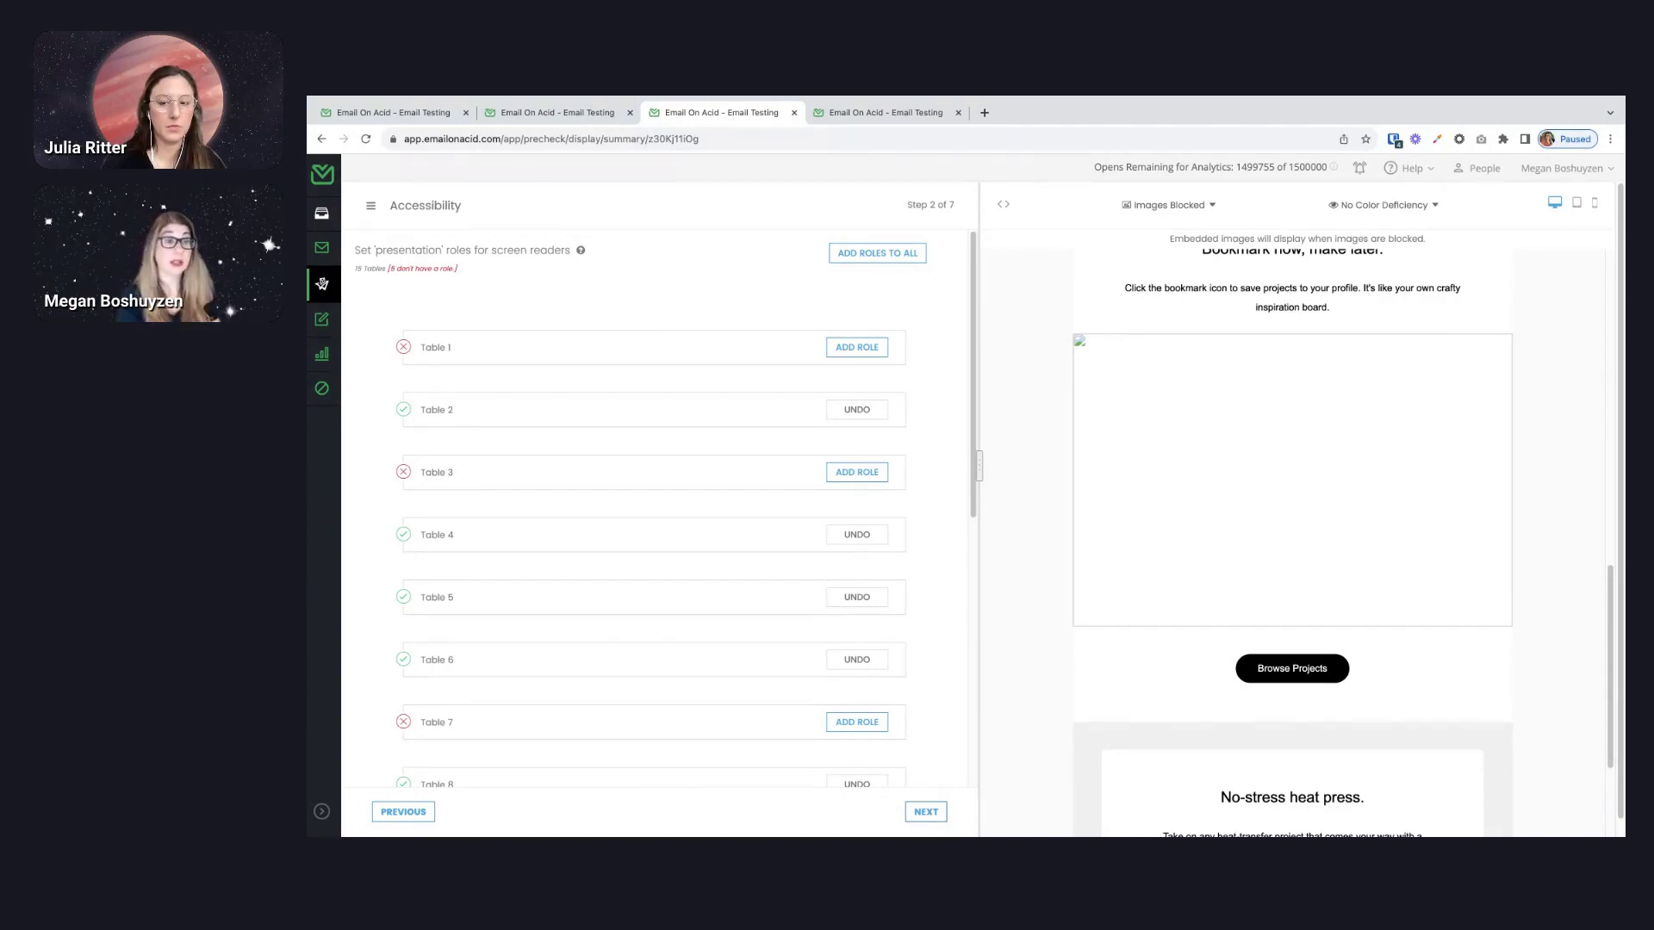
pyautogui.click(926, 811)
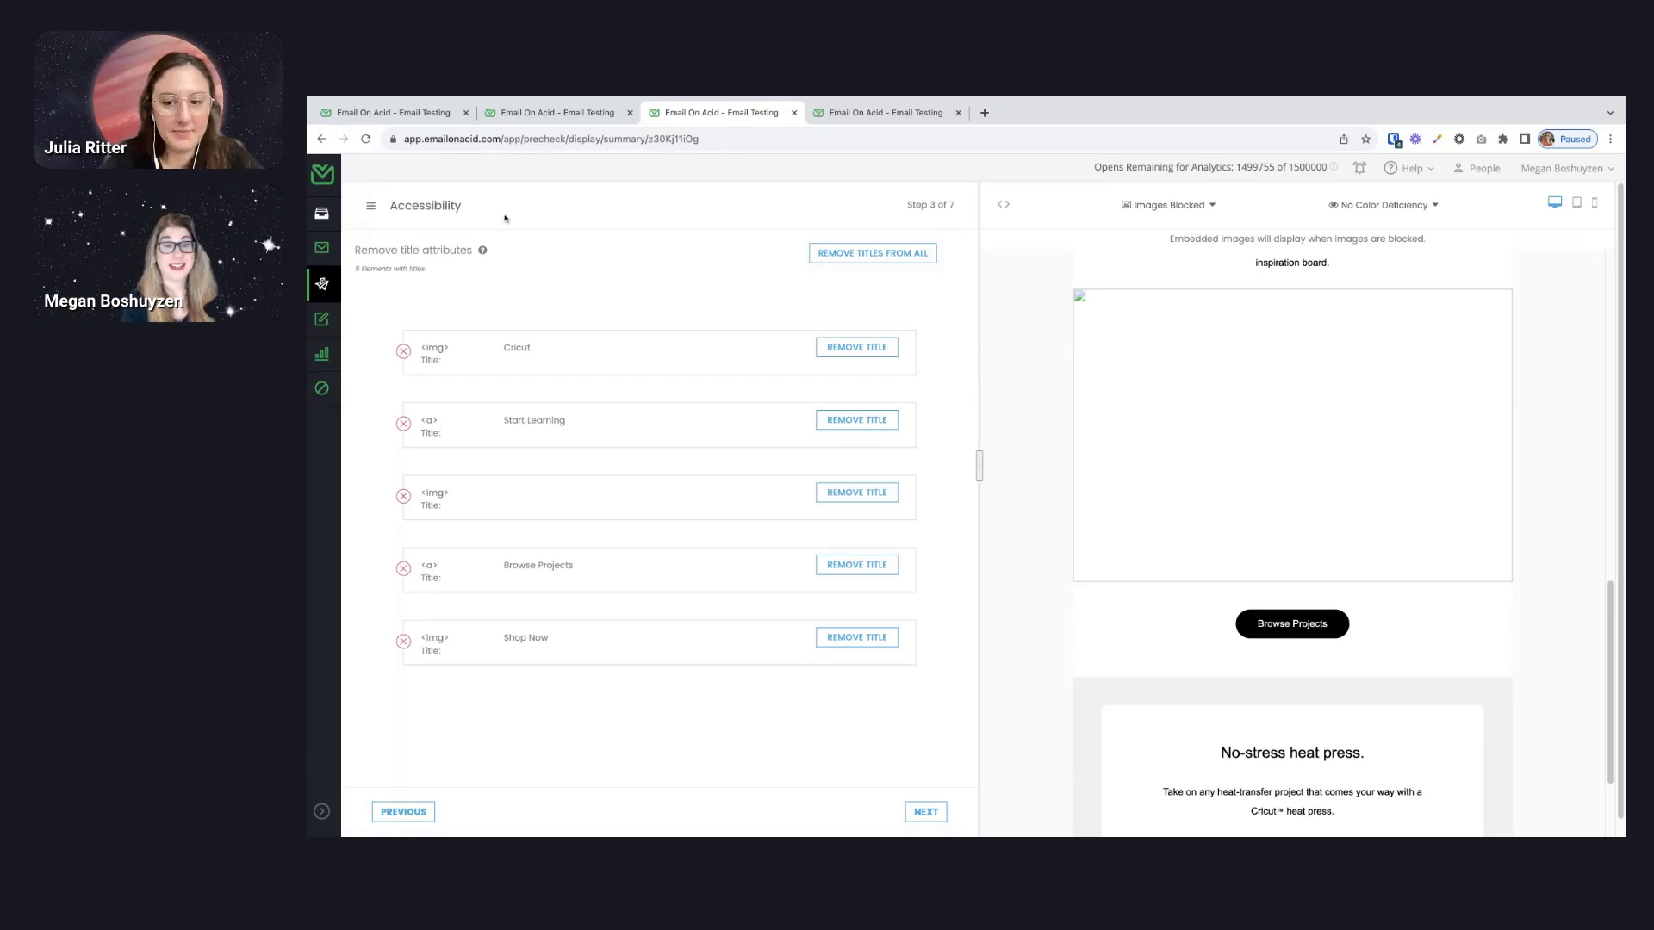
pyautogui.click(371, 207)
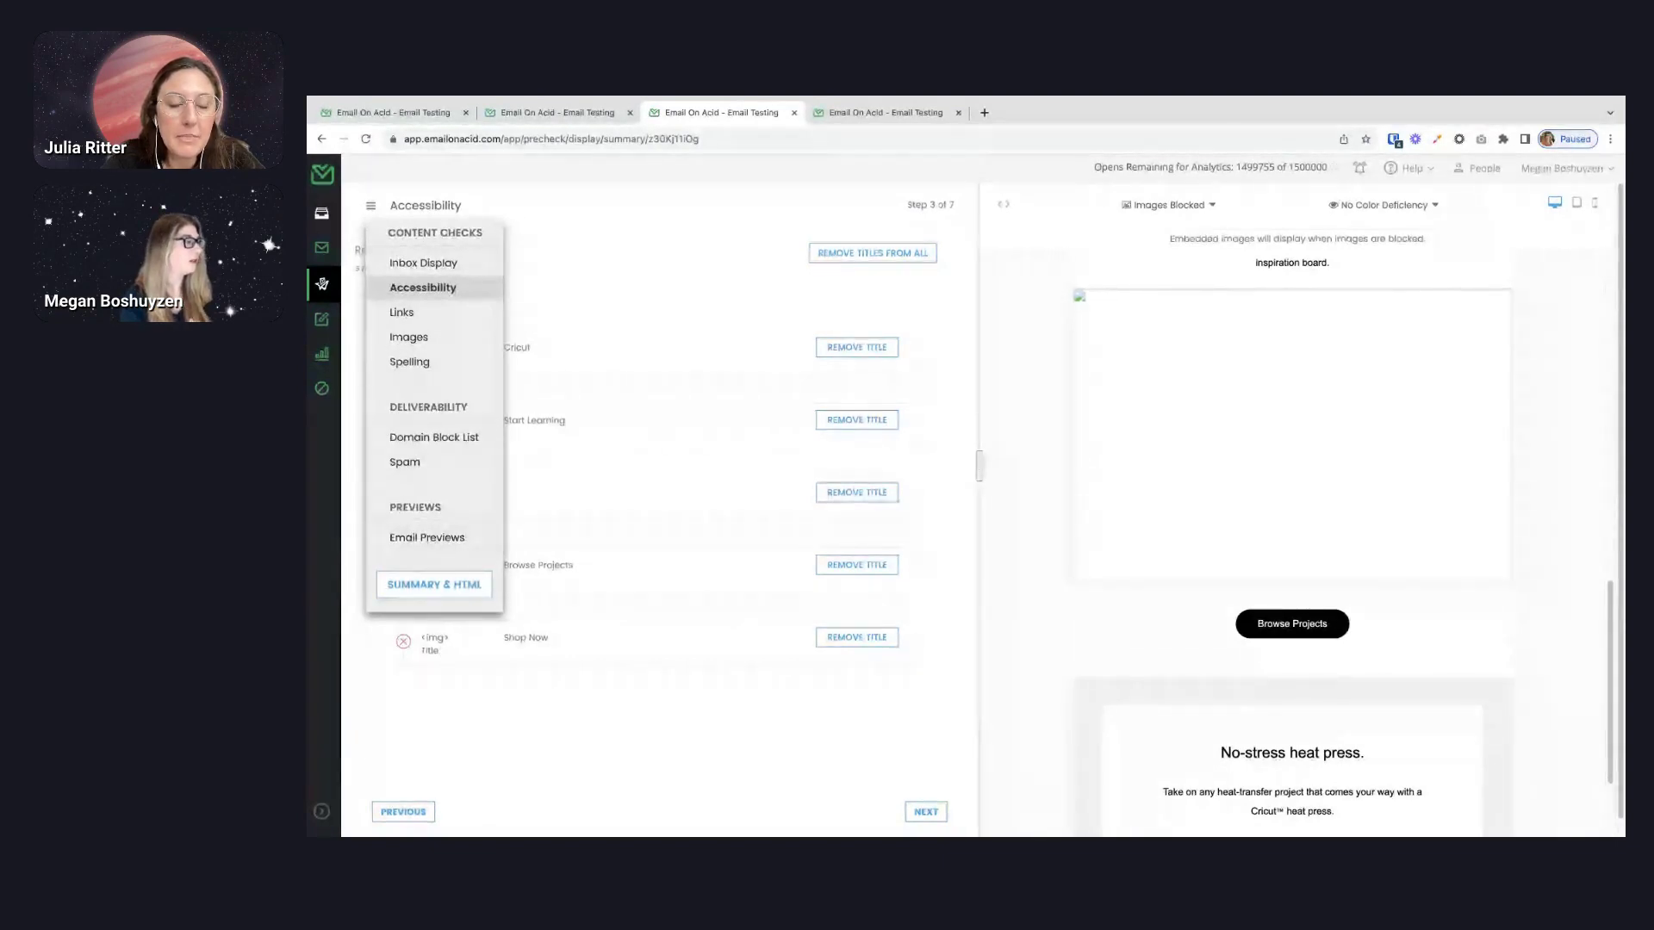
pyautogui.click(507, 706)
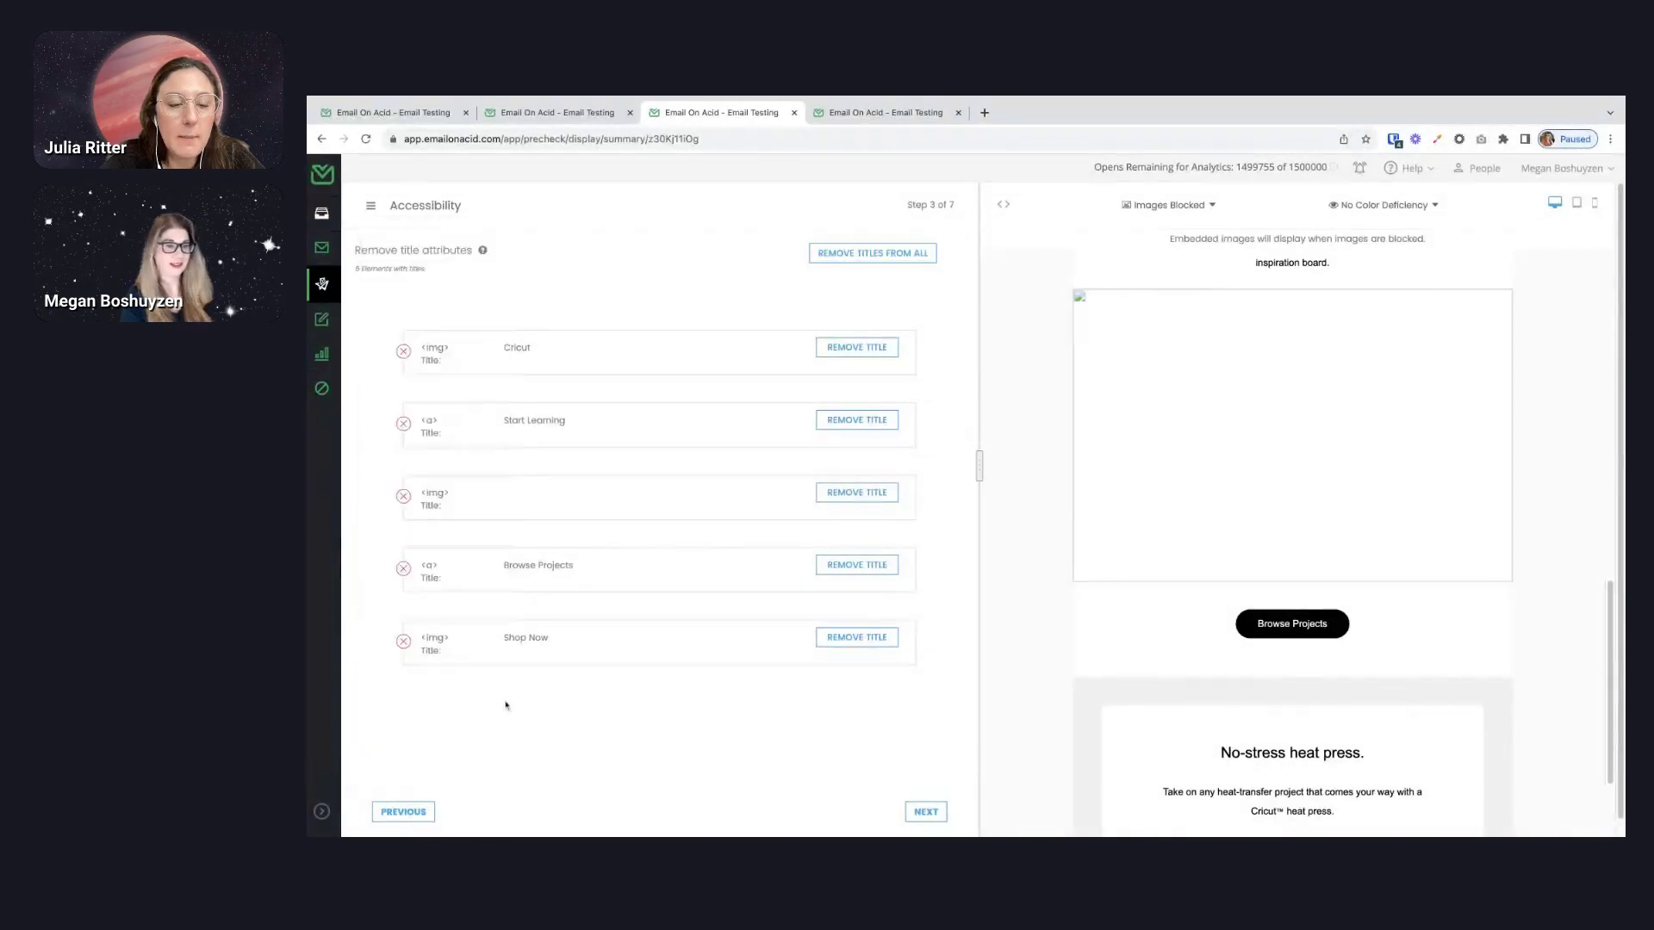